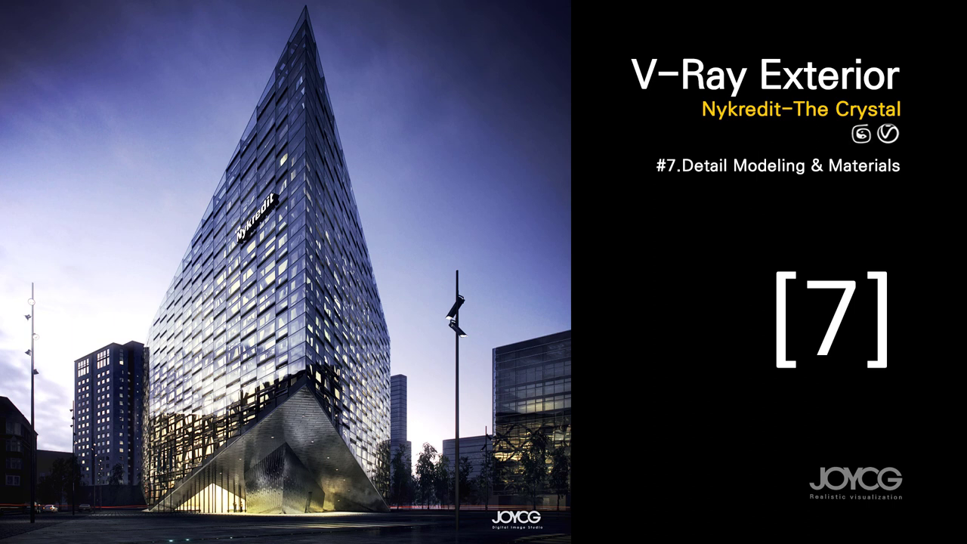
# Step: Zoom the Top viewport in on the triangular B_Square planting bed
pyautogui.scroll(3, 214, 150)
# Step: Select the eight trees in the triangular bed and set them to Display as Box
pyautogui.scroll(2, 213, 150)
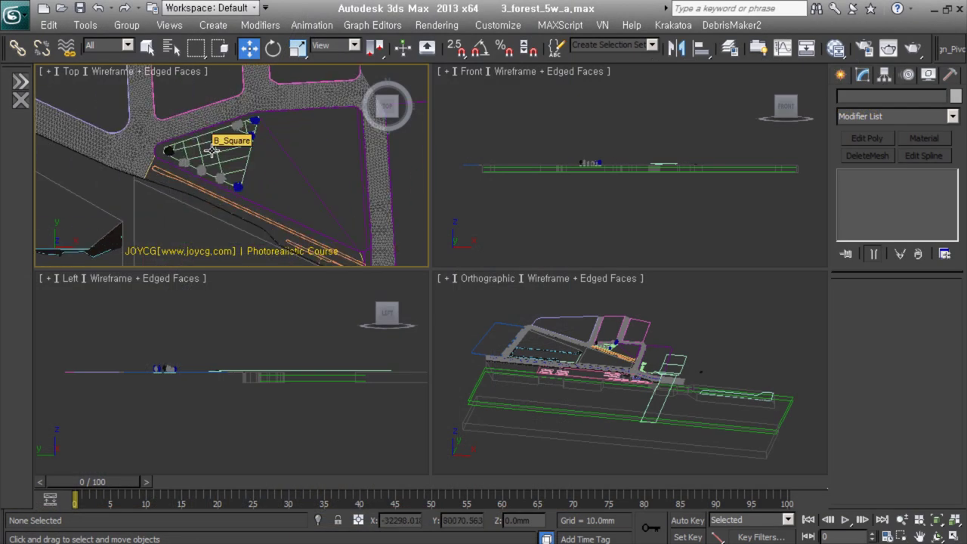
pyautogui.moveTo(177, 144); pyautogui.dragTo(198, 160, button='middle')
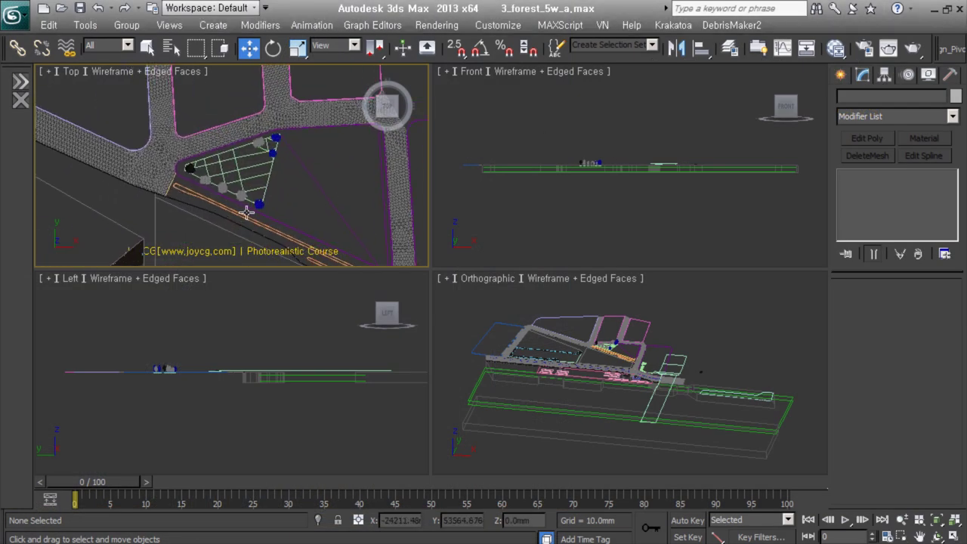
pyautogui.scroll(2, 247, 212)
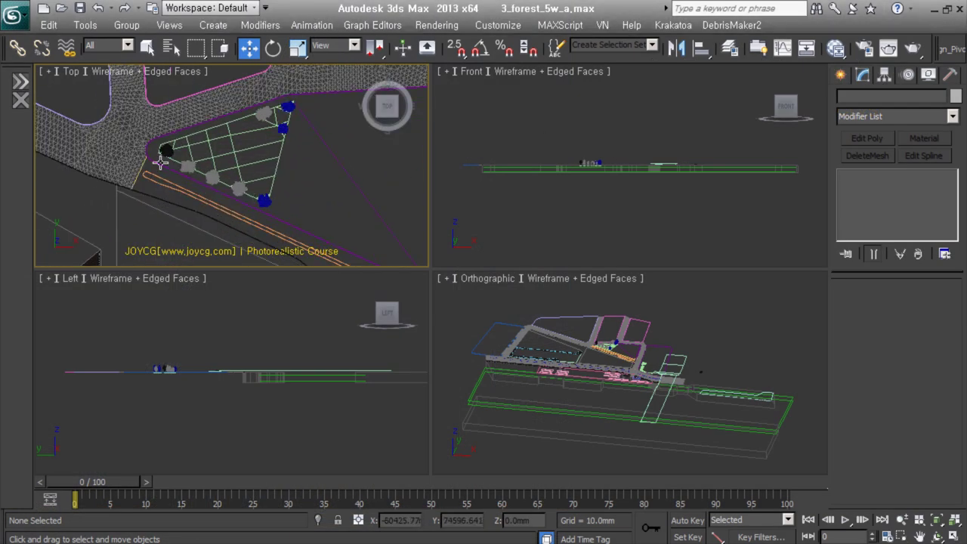
pyautogui.click(263, 198)
pyautogui.moveTo(263, 199)
pyautogui.keyDown('alt'); pyautogui.mouseDown(button='middle')
pyautogui.moveTo(298, 147)
pyautogui.moveTo(260, 197)
pyautogui.mouseUp(button='middle'); pyautogui.keyUp('alt')
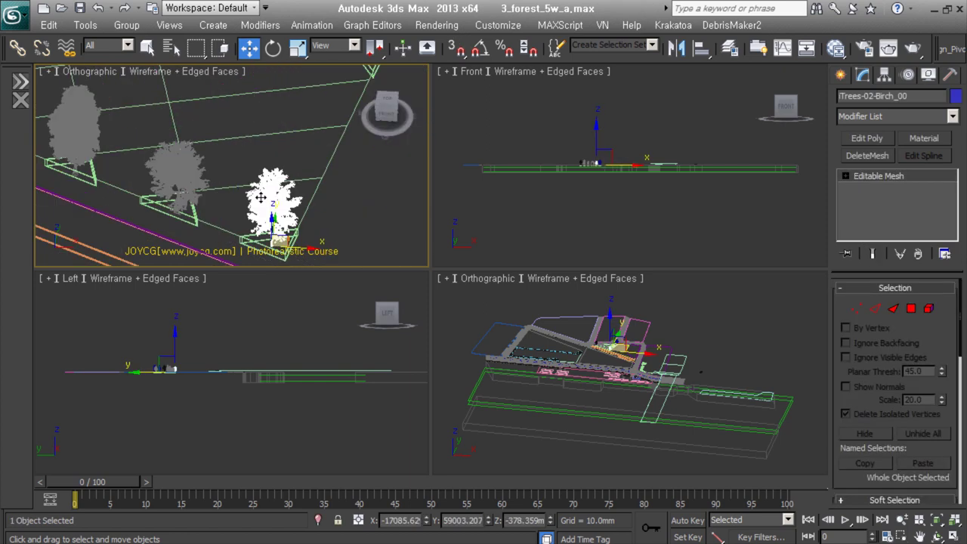
pyautogui.keyDown('alt'); pyautogui.moveTo(126, 208); pyautogui.dragTo(288, 141, button='middle'); pyautogui.keyUp('alt')
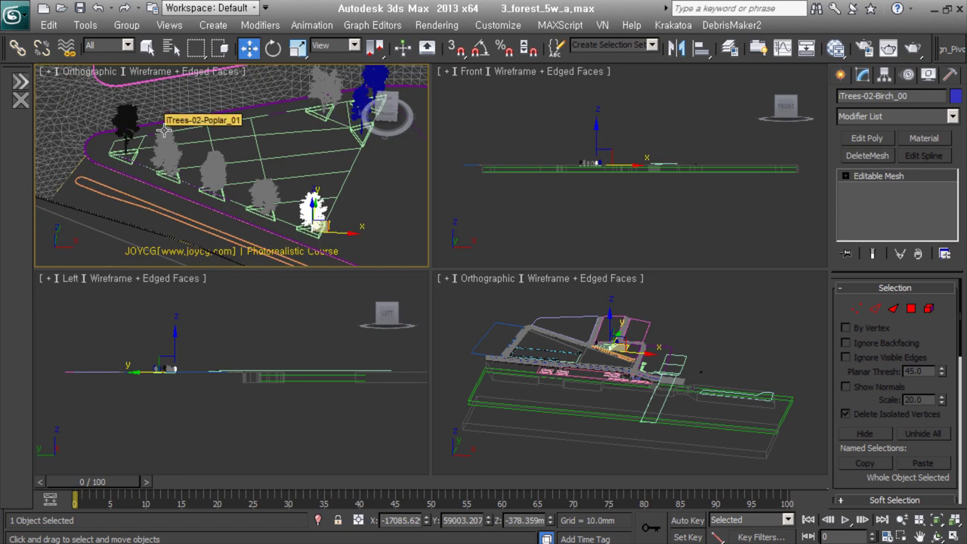
pyautogui.keyDown('alt'); pyautogui.moveTo(356, 210); pyautogui.dragTo(258, 194, button='middle'); pyautogui.keyUp('alt')
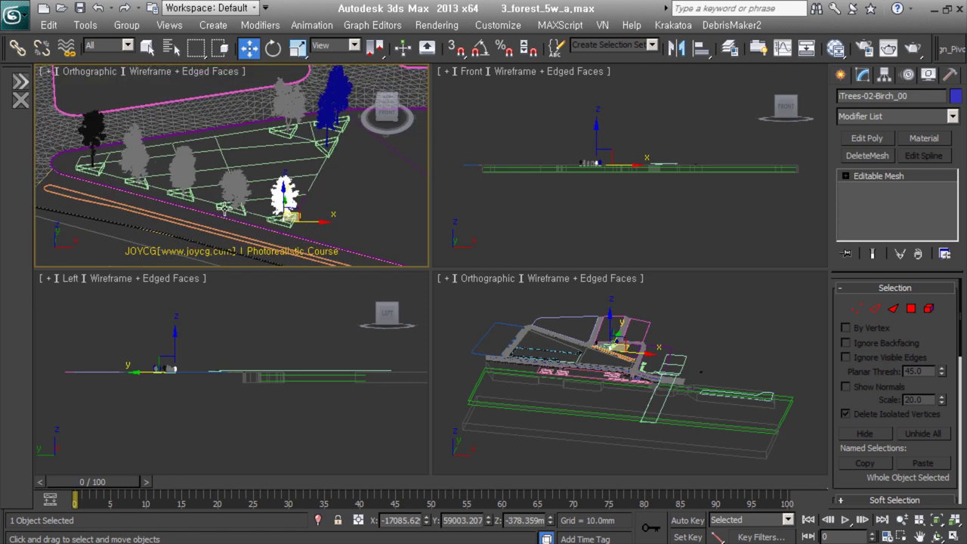
pyautogui.moveTo(630, 129); pyautogui.dragTo(568, 162)
pyautogui.moveTo(325, 181)
pyautogui.keyDown('alt'); pyautogui.mouseDown(button='middle')
pyautogui.moveTo(318, 195)
pyautogui.moveTo(303, 188)
pyautogui.moveTo(406, 233)
pyautogui.mouseUp(button='middle'); pyautogui.keyUp('alt')
# Step: In the Top view, make TReeLine the current layer for new spline shapes
pyautogui.press('t')
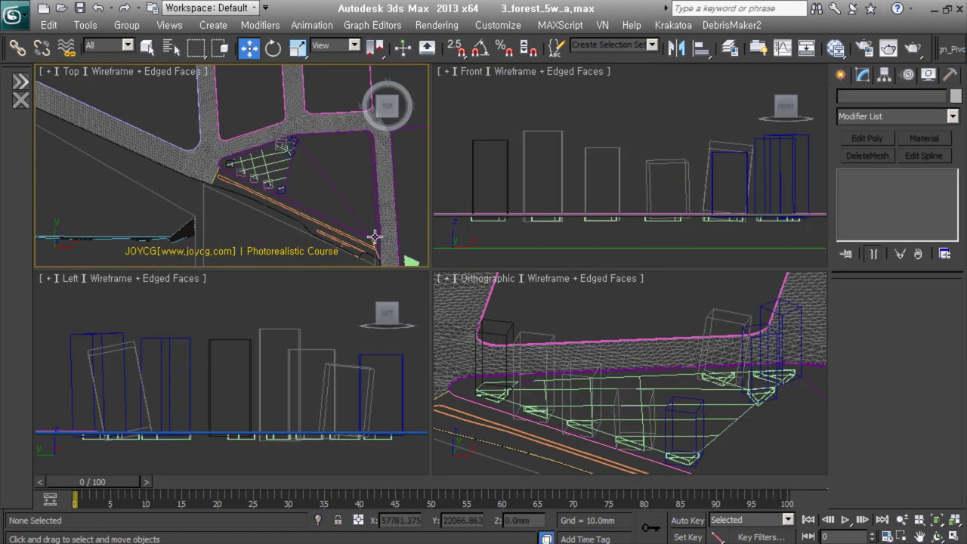
pyautogui.moveTo(342, 218); pyautogui.dragTo(224, 241, button='middle')
pyautogui.click(840, 75)
pyautogui.click(864, 99)
pyautogui.moveTo(393, 261)
pyautogui.mouseDown(button='middle')
pyautogui.moveTo(276, 218)
pyautogui.moveTo(334, 146)
pyautogui.moveTo(296, 178)
pyautogui.mouseUp(button='middle')
pyautogui.click(867, 182)
pyautogui.click(730, 47)
pyautogui.moveTo(175, 173); pyautogui.dragTo(175, 105)
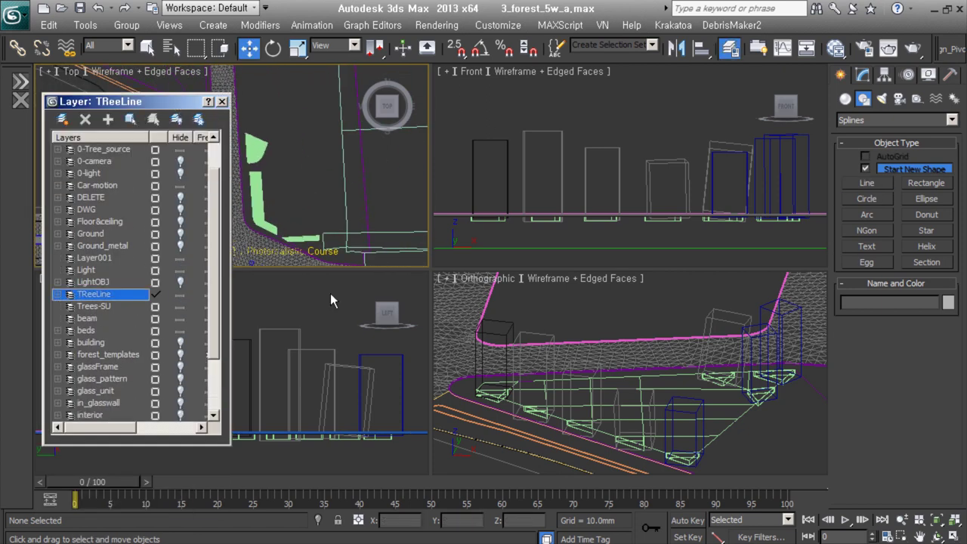
pyautogui.click(222, 101)
# Step: Trace a closed line outline around the first green planting strip
pyautogui.click(867, 183)
pyautogui.moveTo(287, 173); pyautogui.dragTo(207, 205, button='middle')
pyautogui.click(338, 229)
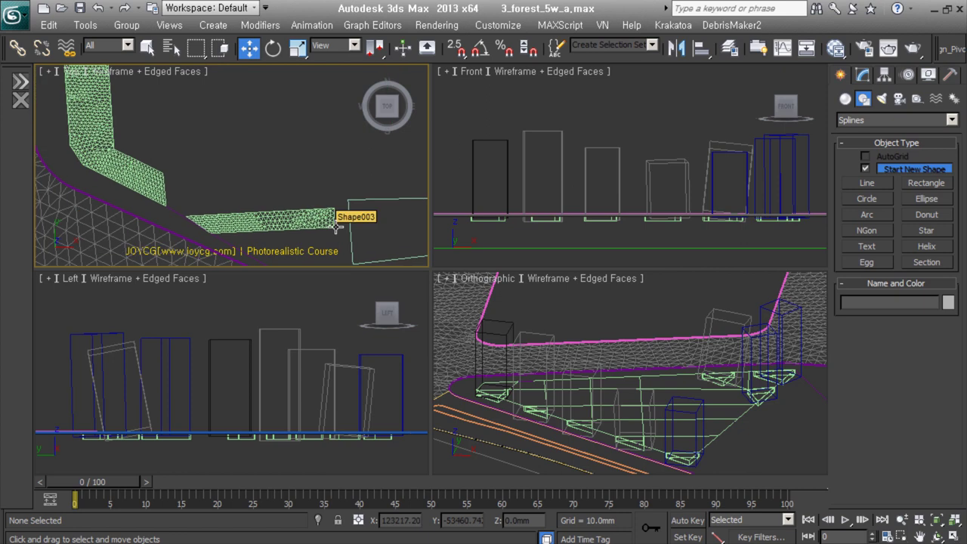
pyautogui.click(338, 225)
pyautogui.click(454, 318)
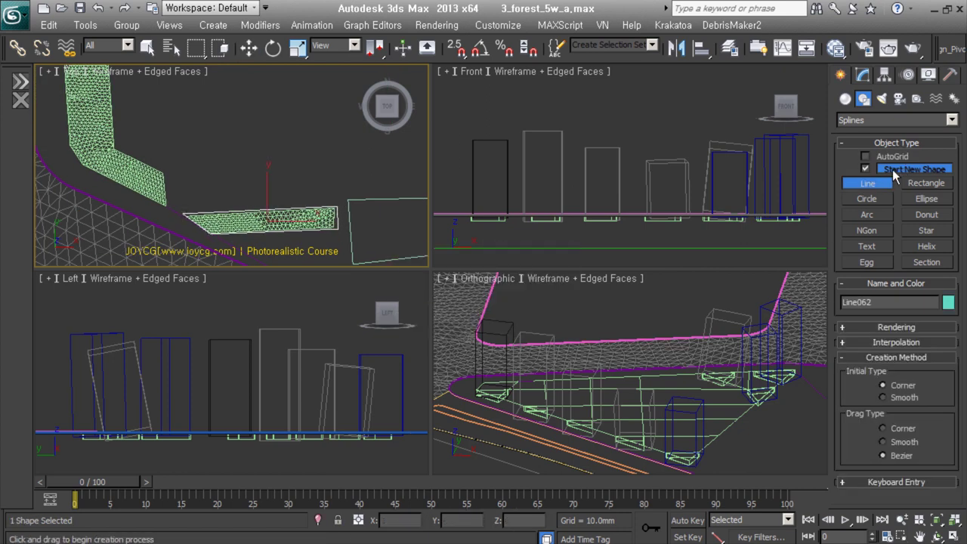
# Step: Trace the outline of the next green strip with a multi-point line
pyautogui.moveTo(148, 185); pyautogui.dragTo(284, 234, button='middle')
pyautogui.click(290, 251)
pyautogui.click(232, 224)
pyautogui.click(219, 210)
pyautogui.click(211, 73)
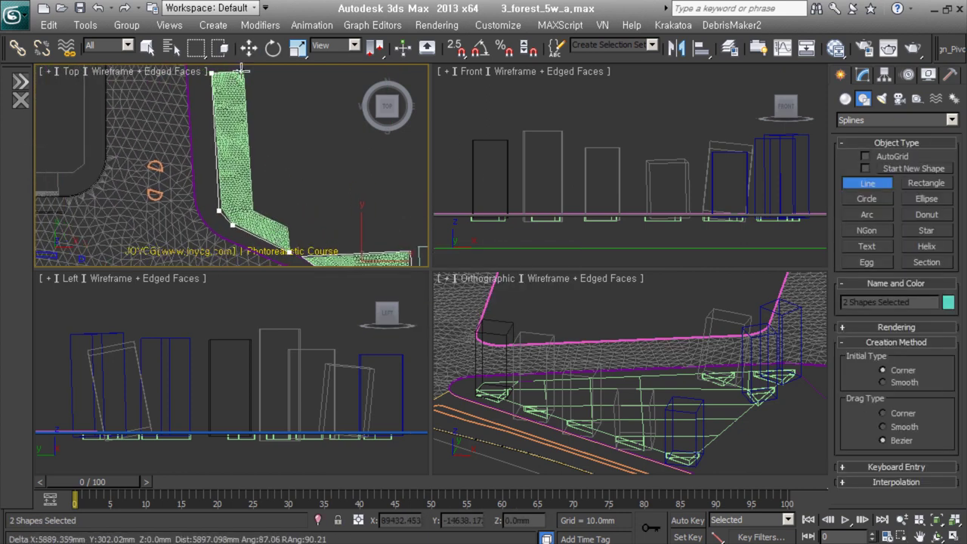
pyautogui.click(290, 251)
# Step: Draw a line following the road edge across the site
pyautogui.moveTo(295, 235); pyautogui.dragTo(408, 209, button='middle')
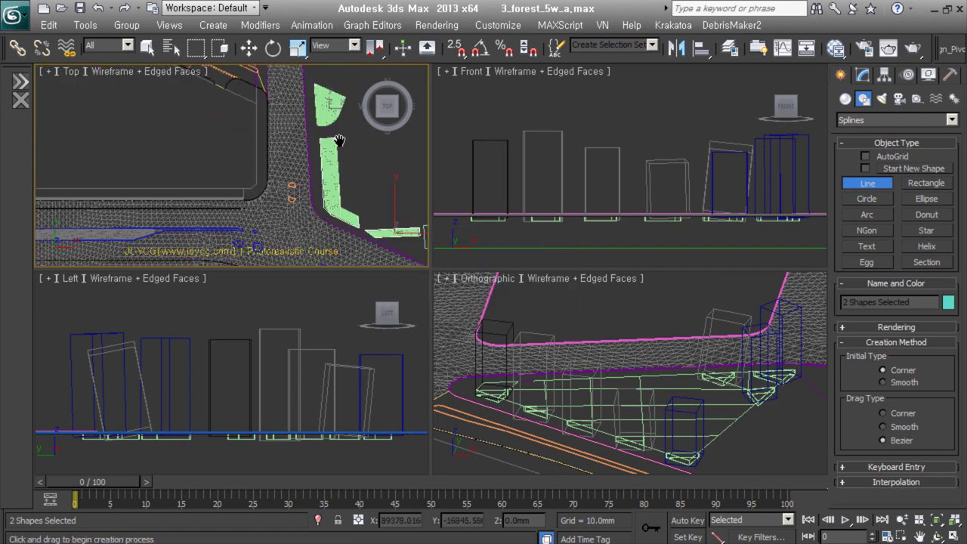
pyautogui.click(129, 177)
pyautogui.scroll(4, 269, 203)
pyautogui.scroll(4, 269, 202)
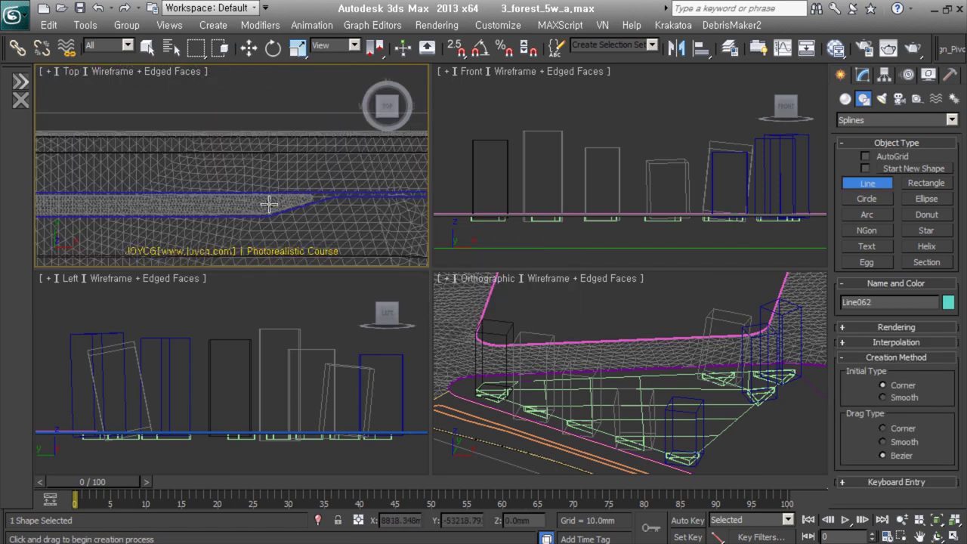
pyautogui.moveTo(227, 202); pyautogui.dragTo(378, 205, button='middle')
pyautogui.scroll(3, 276, 190)
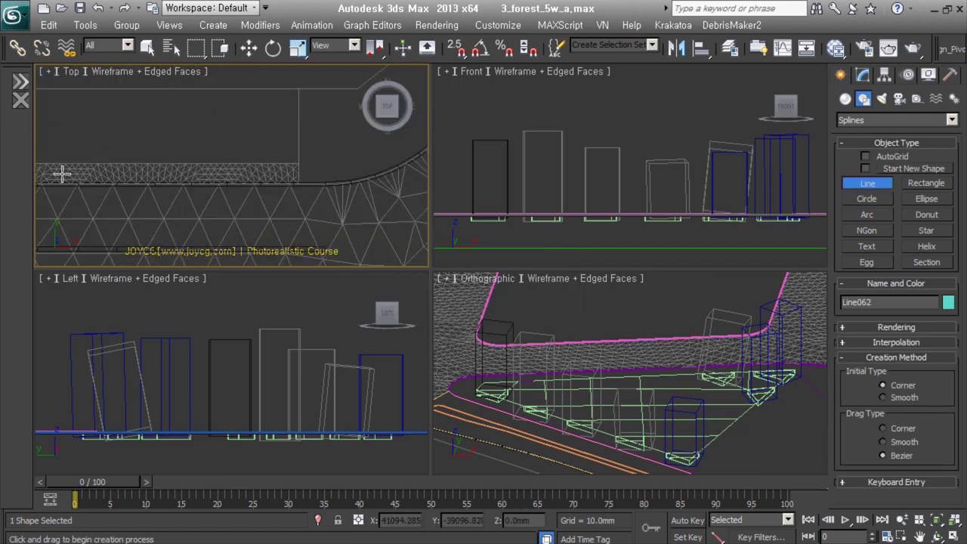
pyautogui.scroll(-2, 268, 172)
pyautogui.scroll(-2, 335, 196)
pyautogui.scroll(-2, 268, 172)
pyautogui.scroll(-2, 269, 172)
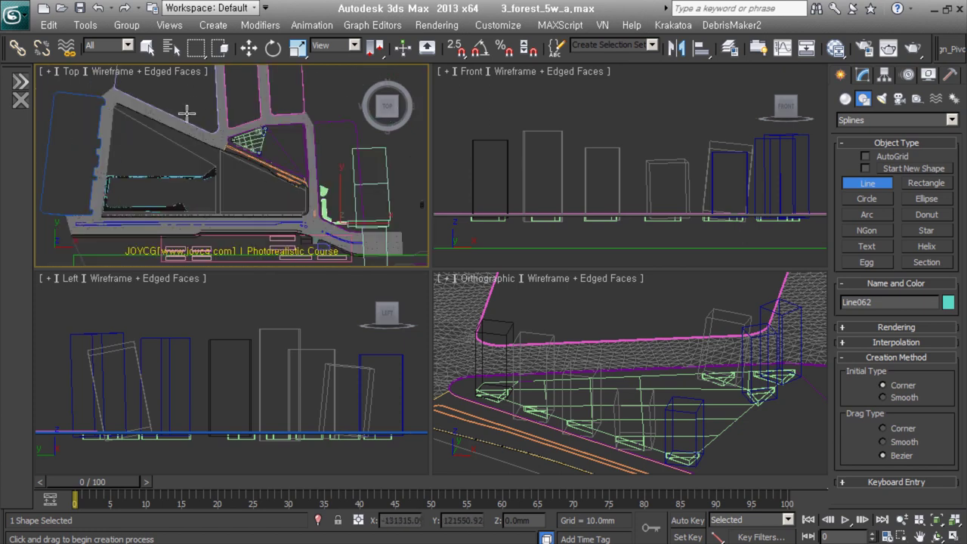
pyautogui.scroll(4, 198, 172)
pyautogui.scroll(-2, 315, 207)
# Step: Draw rectangles over the parking outlines beside the building block
pyautogui.moveTo(315, 207); pyautogui.dragTo(223, 225, button='middle')
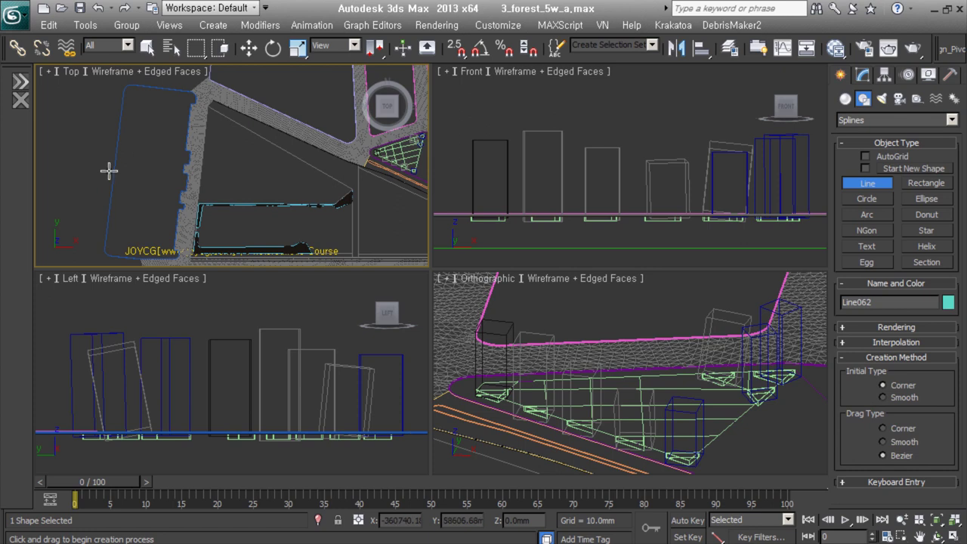
pyautogui.moveTo(186, 102)
pyautogui.mouseDown(button='middle')
pyautogui.moveTo(254, 153)
pyautogui.moveTo(194, 194)
pyautogui.moveTo(304, 223)
pyautogui.moveTo(250, 113)
pyautogui.moveTo(288, 98)
pyautogui.mouseUp(button='middle')
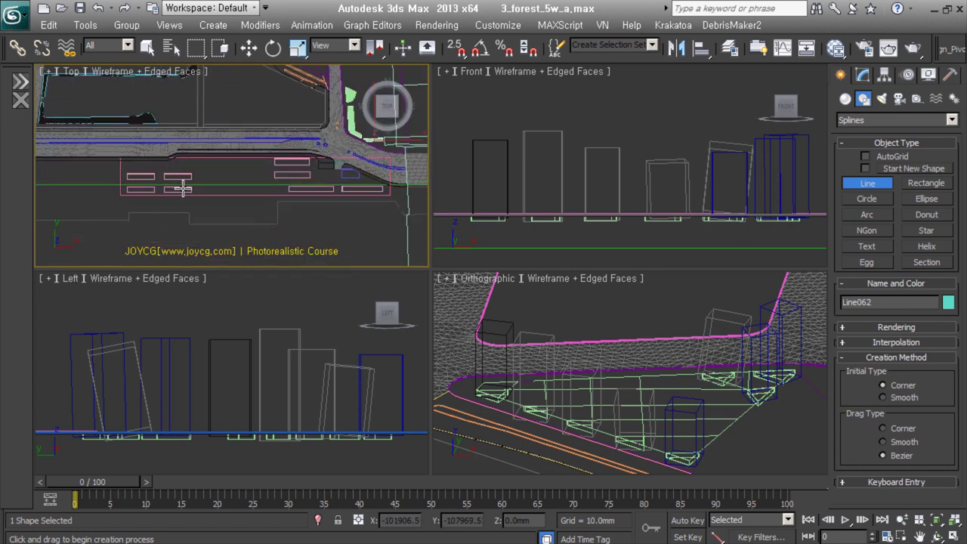
pyautogui.scroll(3, 183, 189)
pyautogui.click(927, 183)
pyautogui.scroll(2, 270, 191)
pyautogui.moveTo(277, 226)
pyautogui.mouseDown(button='middle')
pyautogui.moveTo(234, 200)
pyautogui.moveTo(254, 179)
pyautogui.mouseUp(button='middle')
pyautogui.moveTo(317, 181)
pyautogui.mouseDown(button='middle')
pyautogui.moveTo(235, 173)
pyautogui.moveTo(286, 150)
pyautogui.moveTo(181, 175)
pyautogui.mouseUp(button='middle')
# Step: Zoom in and out over the intersection to inspect the traced outlines
pyautogui.scroll(-3, 353, 219)
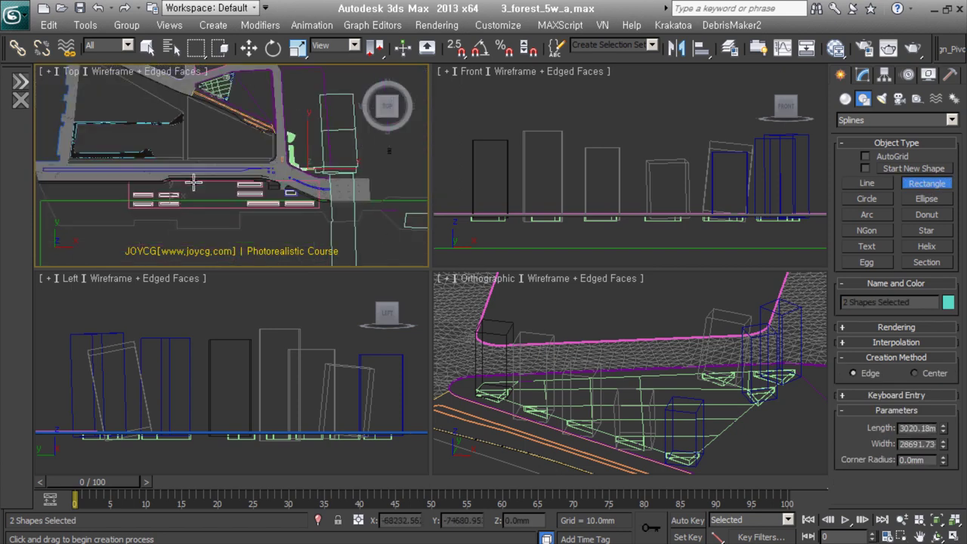
pyautogui.scroll(4, 216, 140)
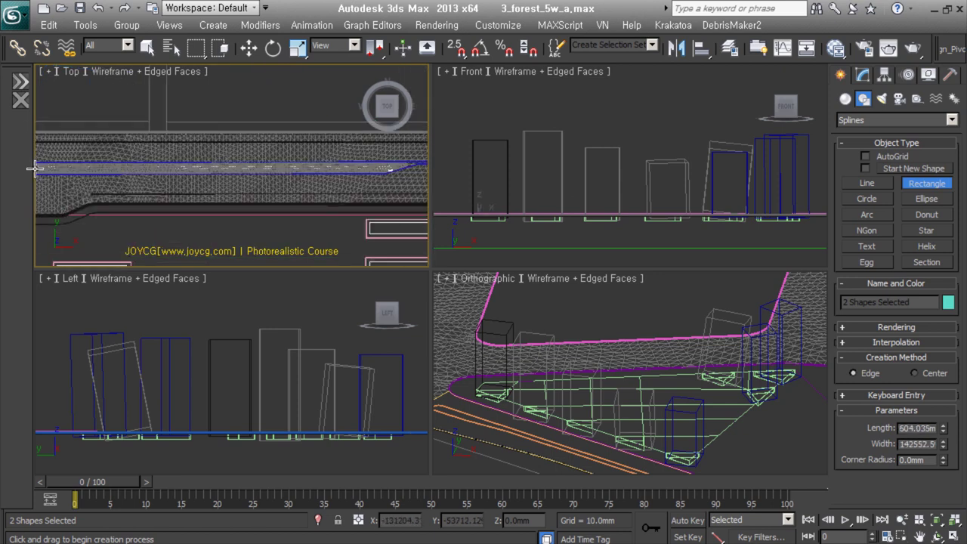
pyautogui.scroll(3, 46, 162)
pyautogui.scroll(3, 151, 163)
pyautogui.scroll(3, 233, 165)
pyautogui.scroll(2, 232, 165)
pyautogui.scroll(3, 334, 150)
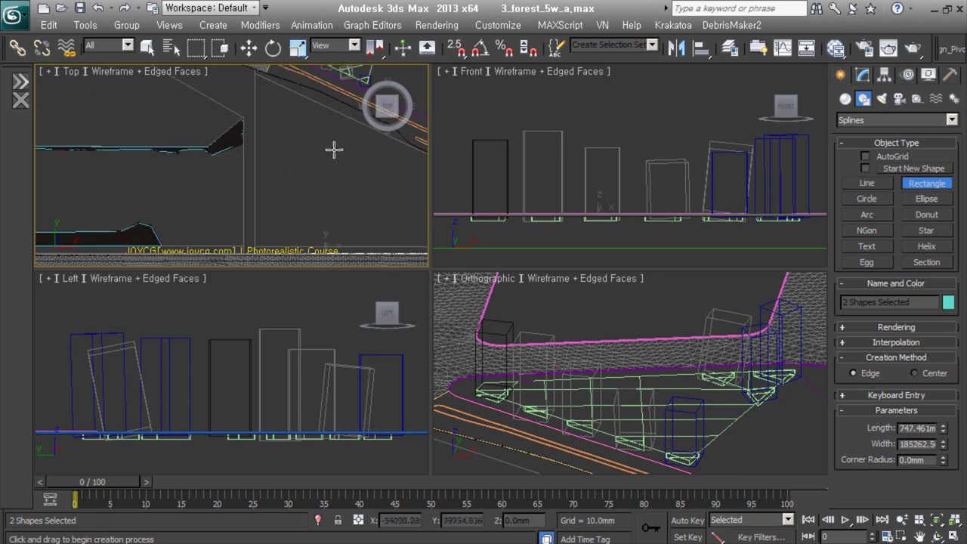
pyautogui.scroll(-2, 195, 242)
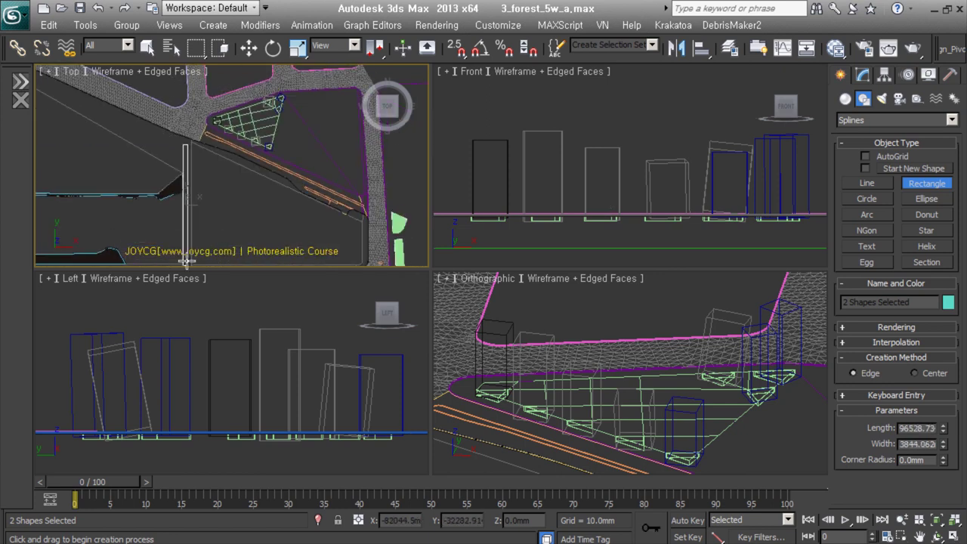
pyautogui.scroll(-2, 185, 257)
pyautogui.scroll(-2, 194, 168)
pyautogui.scroll(-2, 270, 184)
pyautogui.scroll(-2, 190, 224)
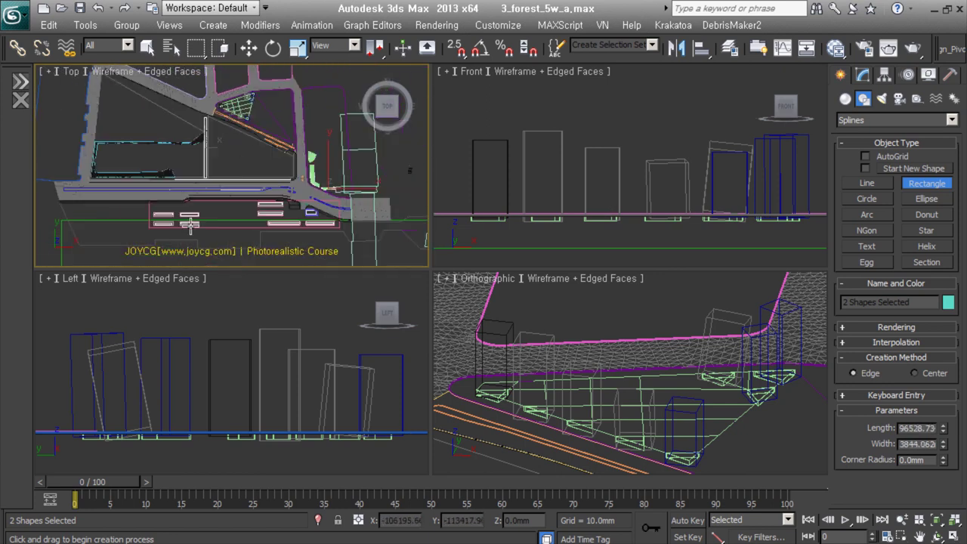
pyautogui.scroll(-2, 189, 224)
# Step: Select the traced outline Line061 with the Move tool active
pyautogui.press('w')
pyautogui.click(326, 192)
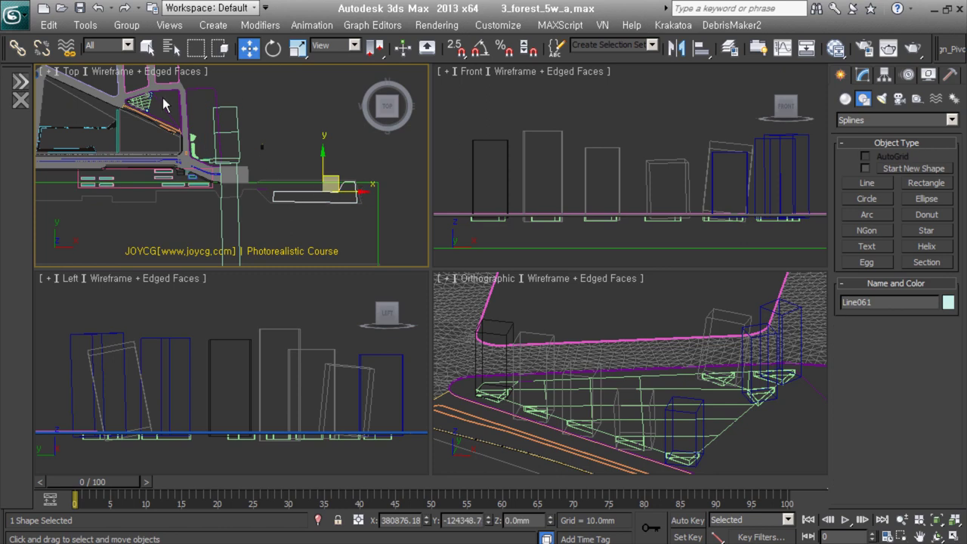
pyautogui.scroll(-2, 250, 114)
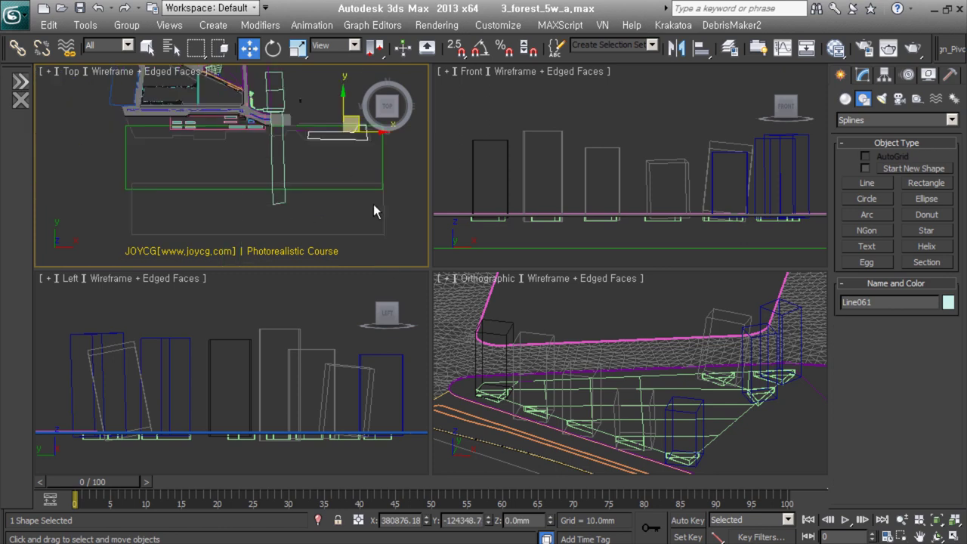
pyautogui.click(865, 183)
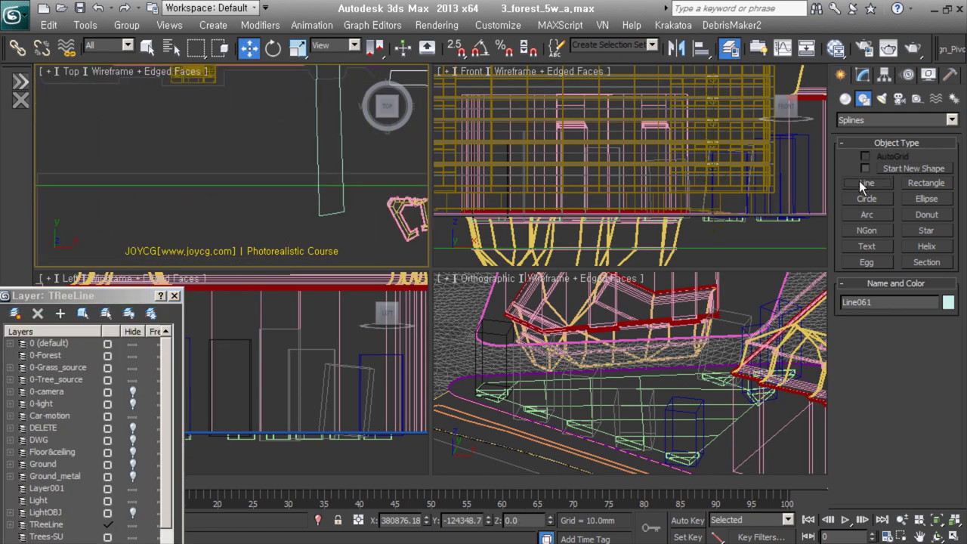
# Step: Draw a closed line outline along the building footprint
pyautogui.click(862, 186)
pyautogui.click(227, 141)
pyautogui.click(228, 160)
pyautogui.click(204, 116)
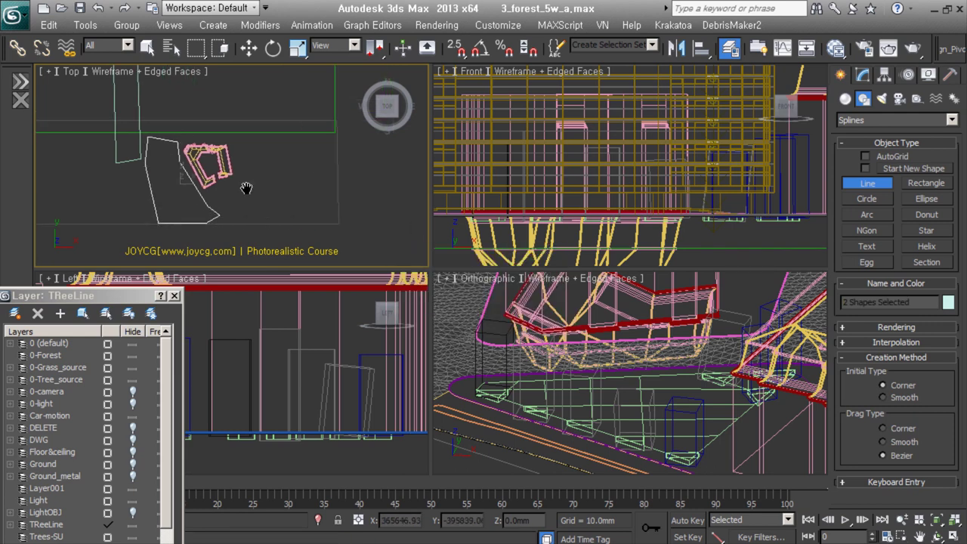
pyautogui.moveTo(225, 121); pyautogui.dragTo(137, 155, button='middle')
pyautogui.click(247, 152)
# Step: Trace a second closed outline beside the building, confirming Close spline
pyautogui.click(303, 139)
pyautogui.click(306, 228)
pyautogui.click(289, 225)
pyautogui.moveTo(308, 251); pyautogui.dragTo(371, 168, button='middle')
pyautogui.click(182, 151)
pyautogui.click(458, 318)
pyautogui.scroll(-3, 227, 151)
# Step: Switch to the Move tool from the quad menu and frame the road corner
pyautogui.rightClick(224, 198)
pyautogui.click(270, 216)
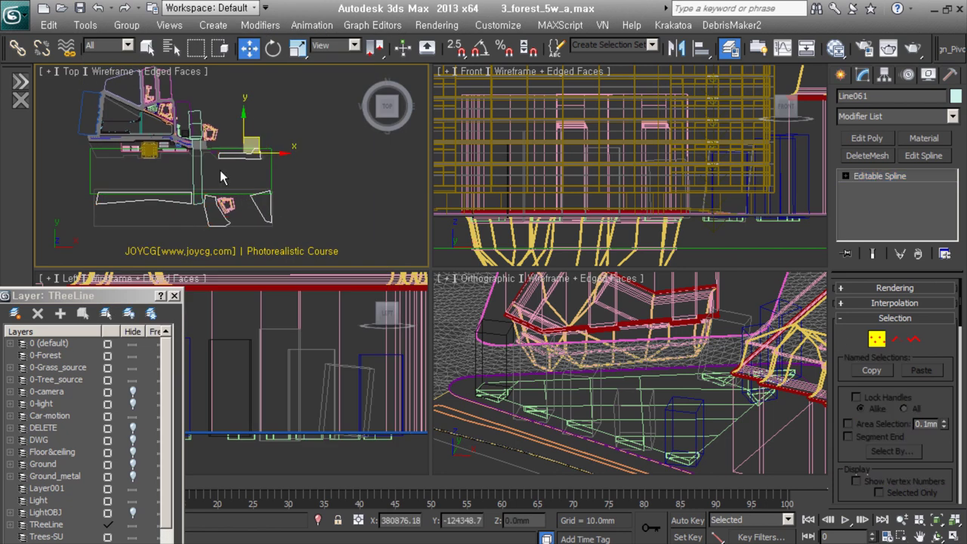
pyautogui.scroll(2, 220, 170)
pyautogui.scroll(3, 291, 232)
pyautogui.scroll(3, 279, 204)
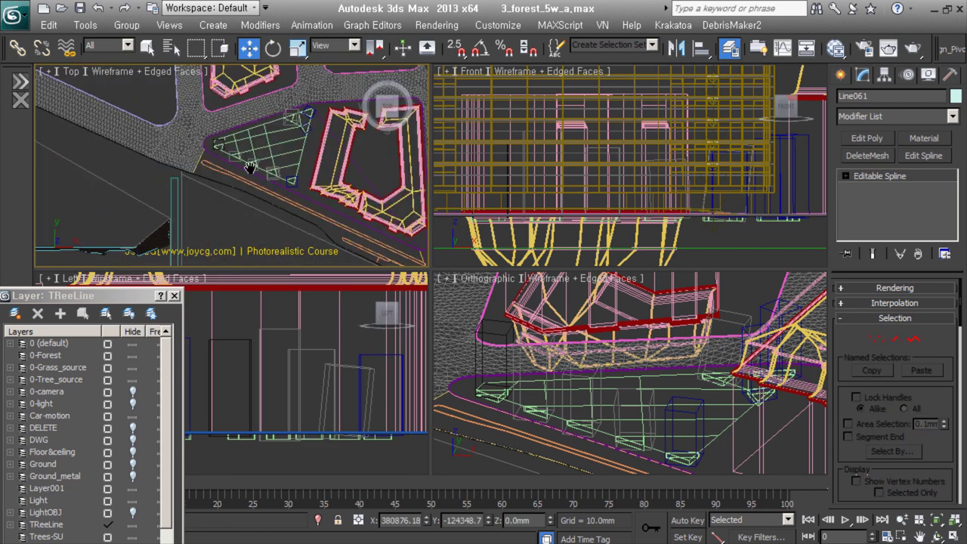
pyautogui.moveTo(251, 167); pyautogui.dragTo(267, 164, button='middle')
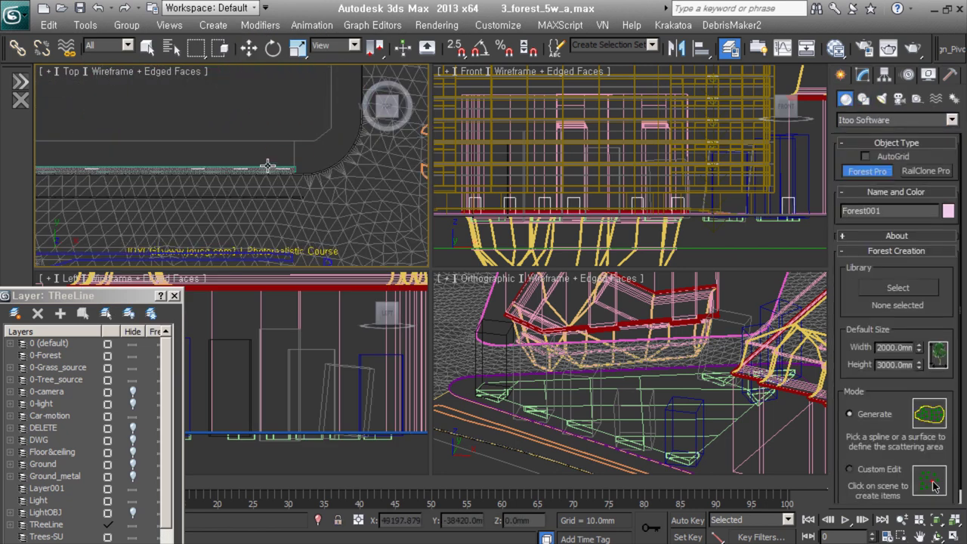
# Step: Set Forest001 to scatter a custom tree object, accepting point-cloud display
pyautogui.click(864, 76)
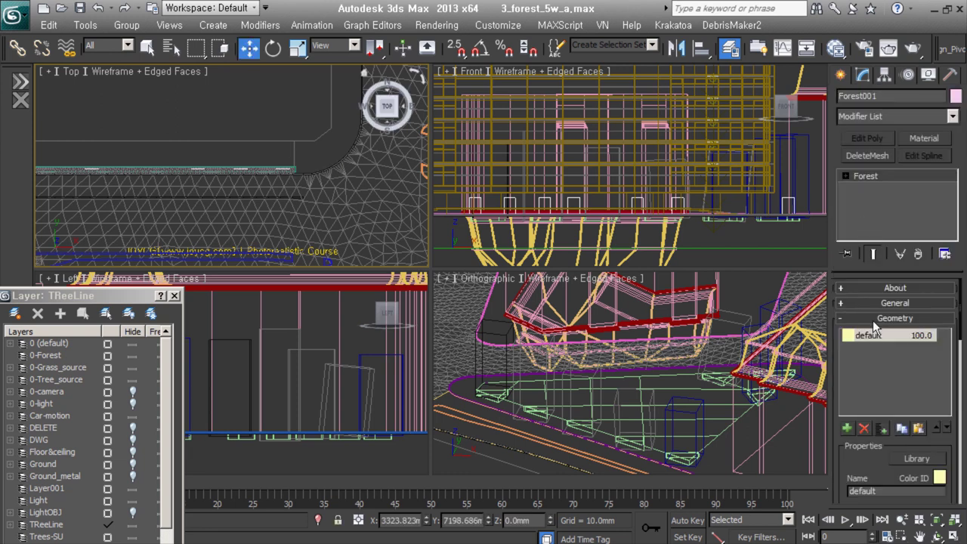
pyautogui.scroll(-5, 873, 302)
pyautogui.click(911, 379)
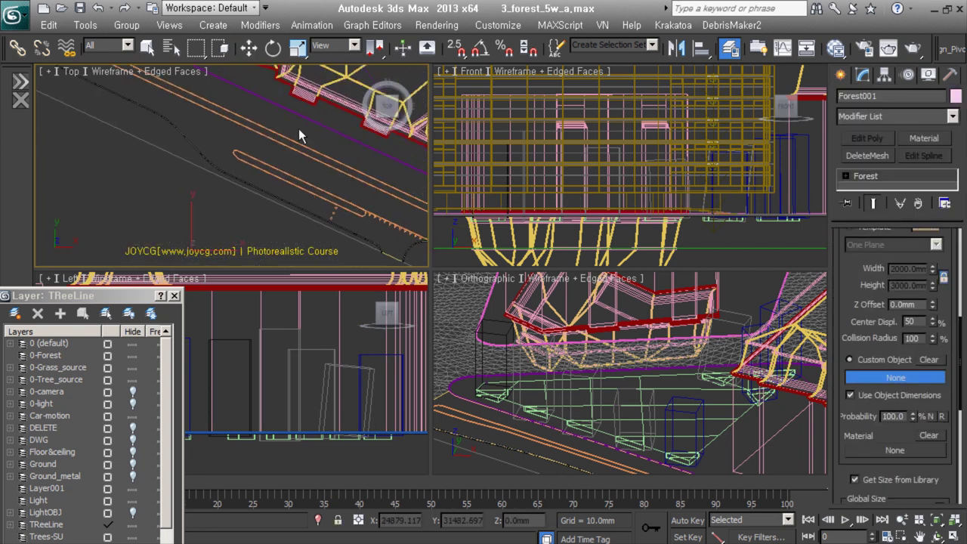
pyautogui.moveTo(299, 128); pyautogui.dragTo(355, 227, button='middle')
pyautogui.click(355, 251)
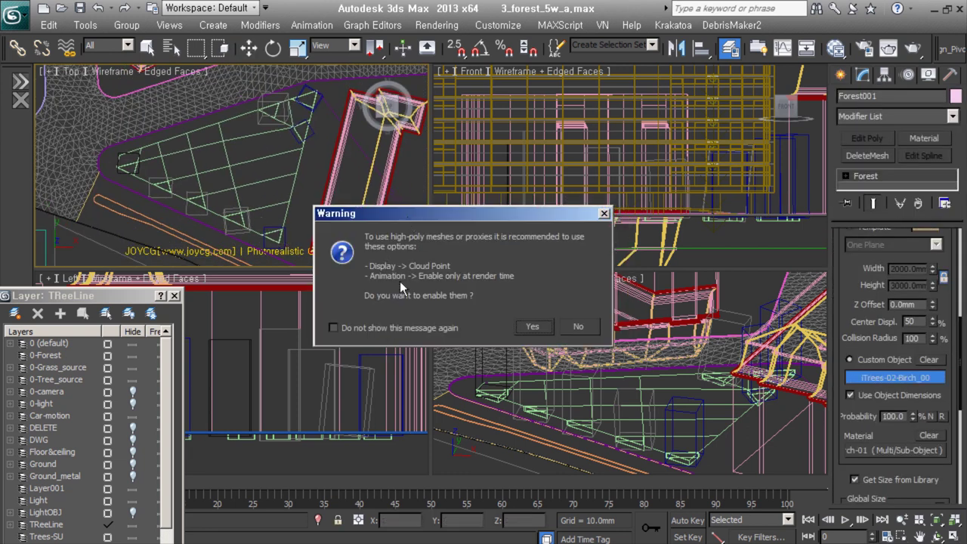
pyautogui.click(552, 324)
# Step: Swap the scattered tree for GenericTree_05 and display the trees as Box proxies
pyautogui.moveTo(446, 330); pyautogui.dragTo(489, 327, button='middle')
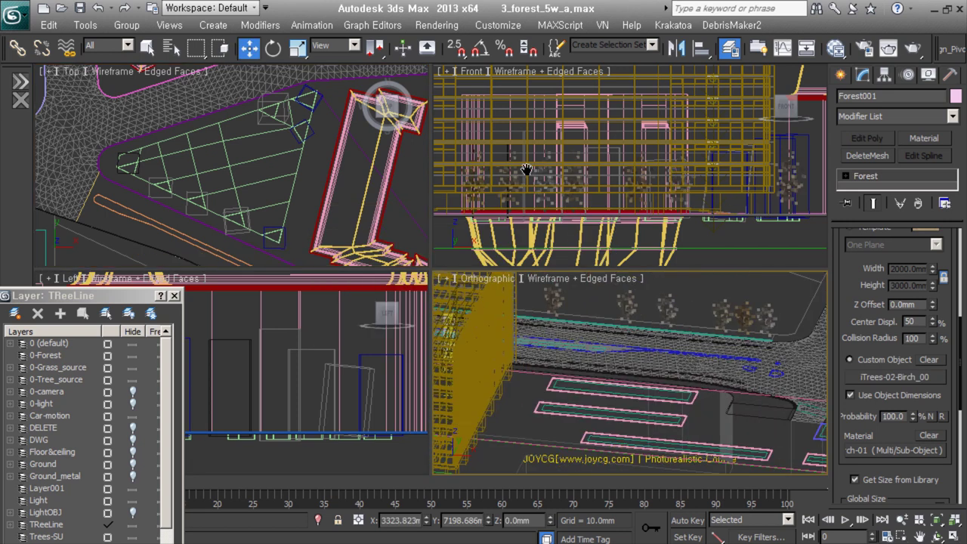
pyautogui.scroll(-3, 861, 227)
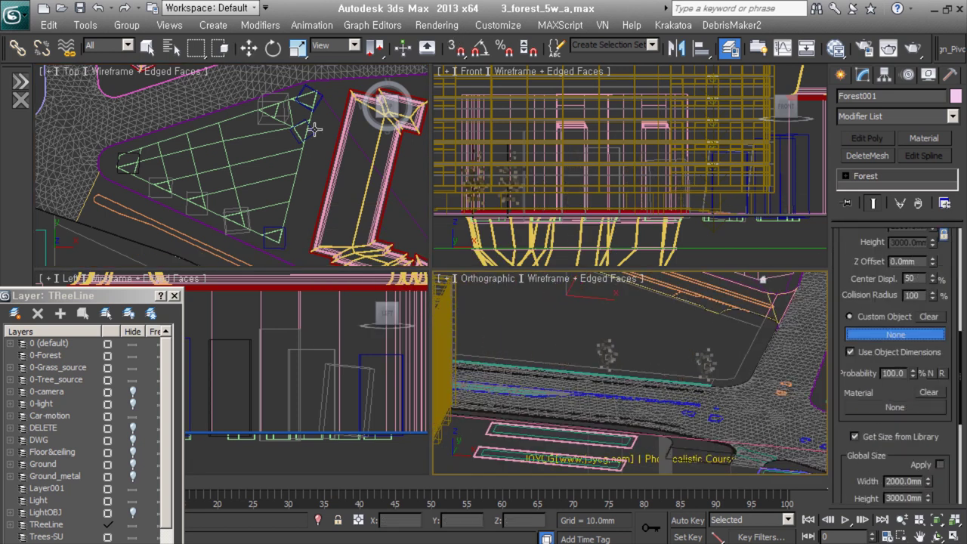
pyautogui.click(721, 364)
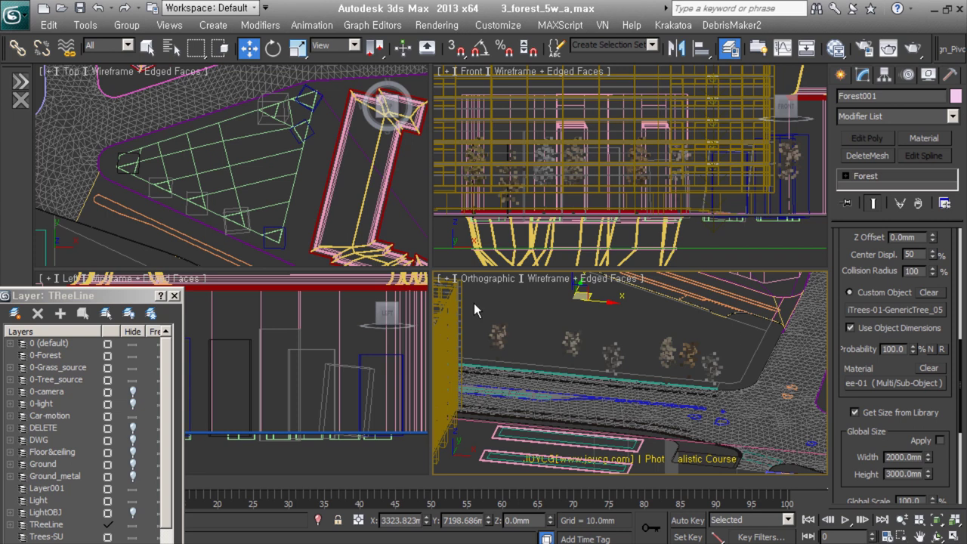
pyautogui.scroll(-5, 870, 324)
pyautogui.click(849, 303)
pyautogui.click(916, 303)
pyautogui.click(907, 332)
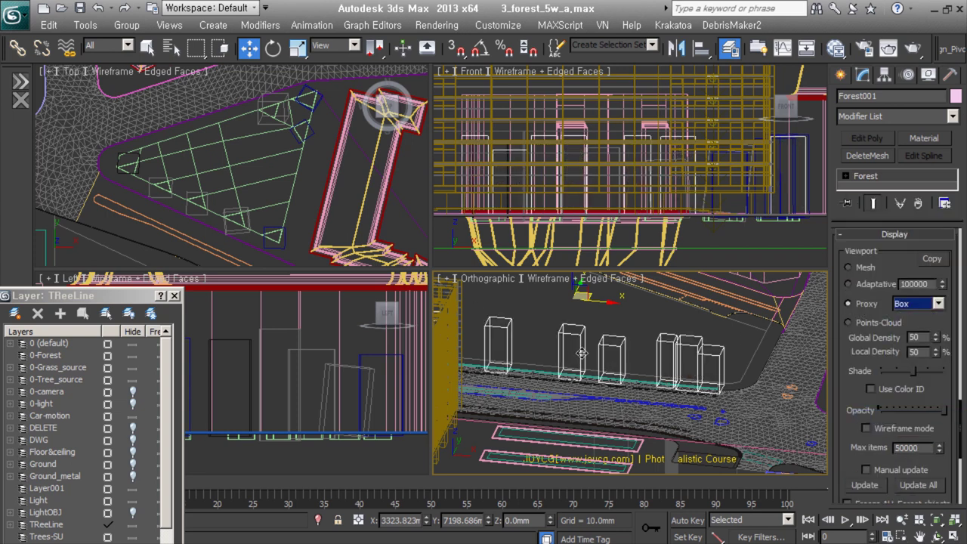
# Step: Switch the distribution map to Grid 3 and raise the density units for wider spacing
pyautogui.scroll(-2, 151, 196)
pyautogui.scroll(-5, 900, 318)
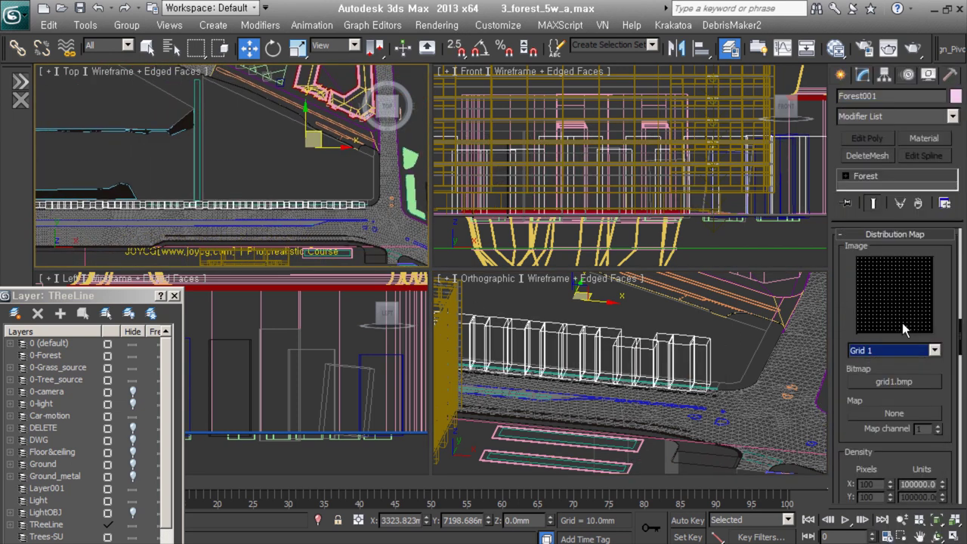
pyautogui.scroll(3, 345, 212)
pyautogui.scroll(-3, 907, 355)
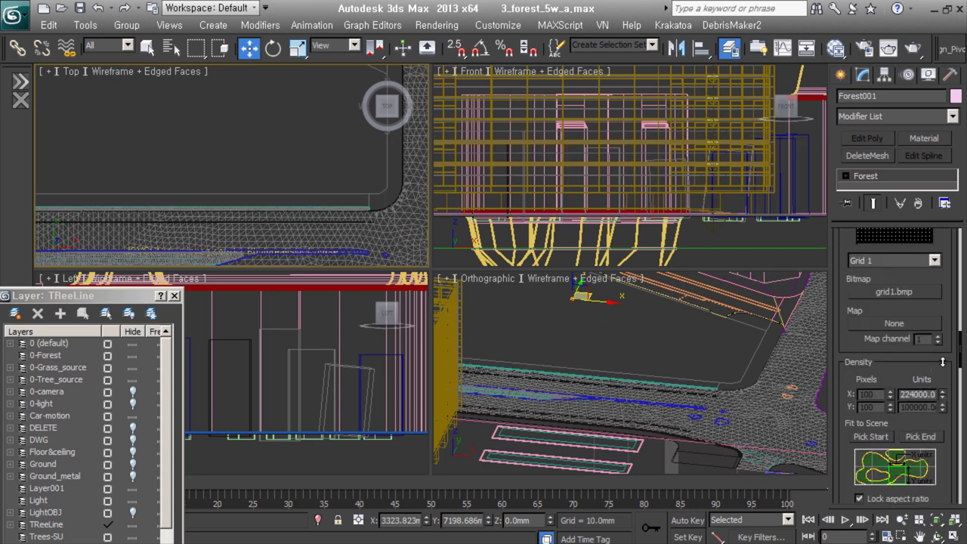
pyautogui.click(935, 260)
pyautogui.click(894, 384)
pyautogui.moveTo(944, 396); pyautogui.dragTo(941, 370)
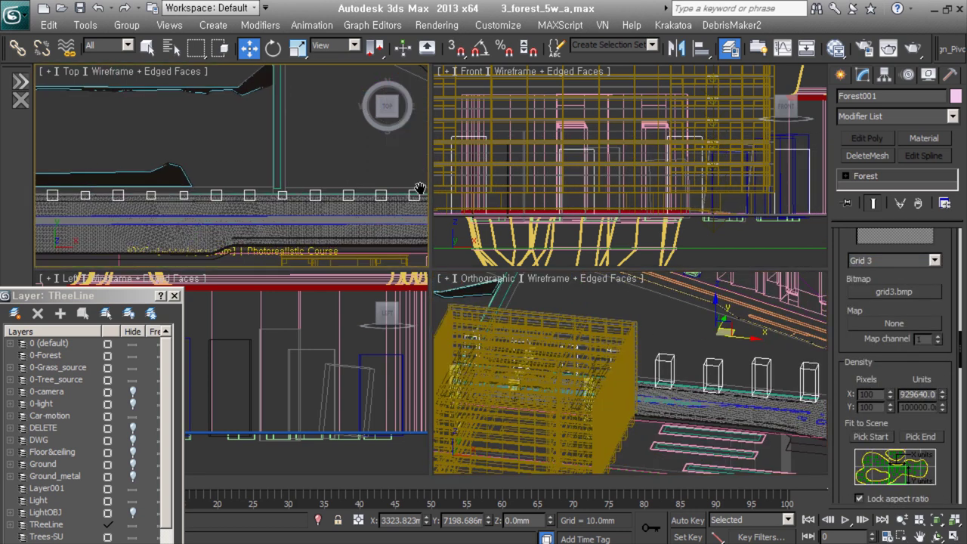
# Step: Check the 0–359° random rotation and 80–120% scaling, then dismiss a Clone Options dialog
pyautogui.click(908, 363)
pyautogui.scroll(-5, 887, 337)
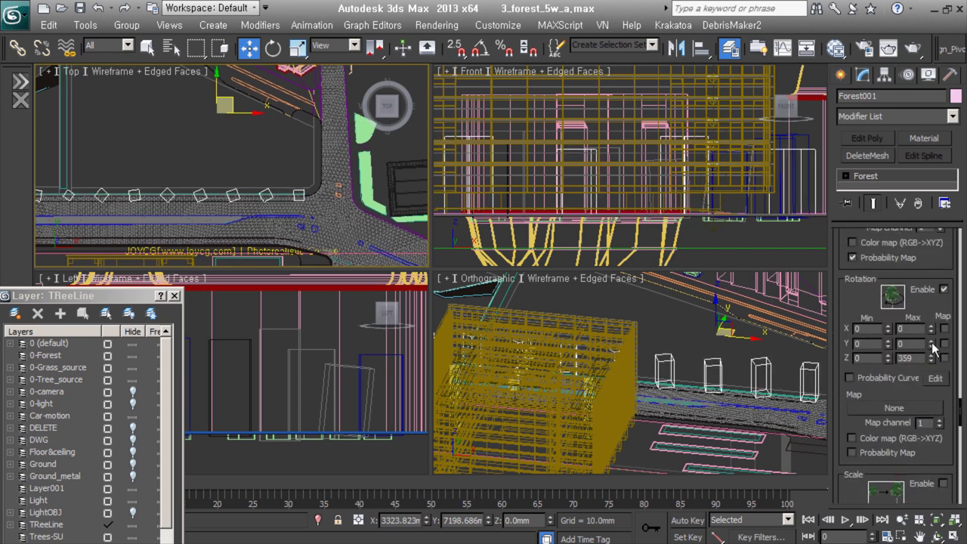
pyautogui.scroll(-3, 842, 322)
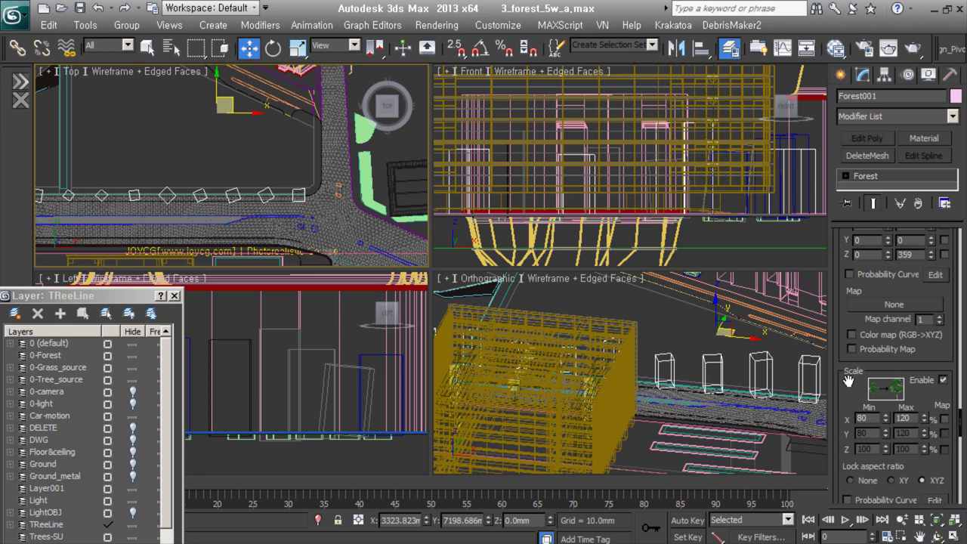
pyautogui.scroll(-1, 848, 382)
pyautogui.keyDown('alt'); pyautogui.moveTo(726, 378); pyautogui.dragTo(694, 415, button='middle'); pyautogui.keyUp('alt')
pyautogui.scroll(3, 195, 198)
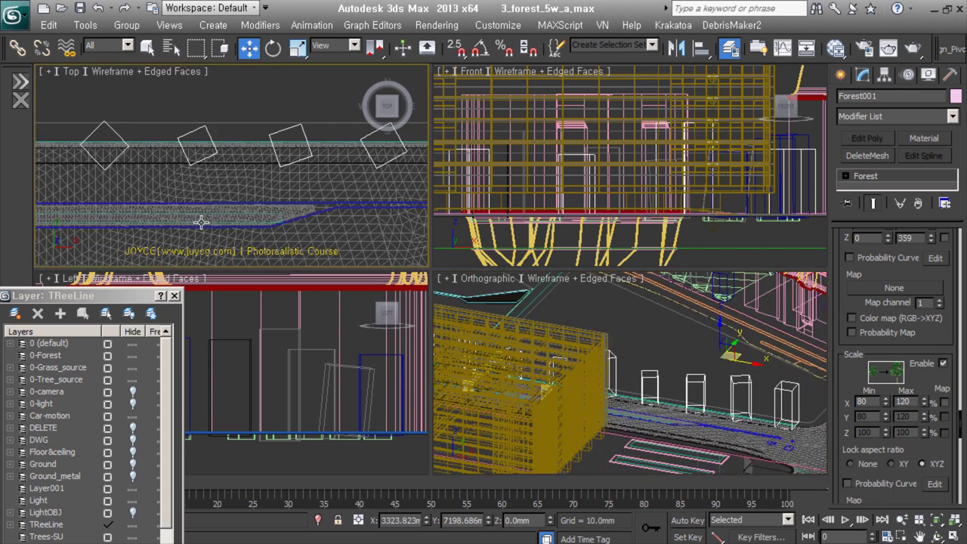
pyautogui.hotkey('ctrl', 'v')
pyautogui.click(517, 335)
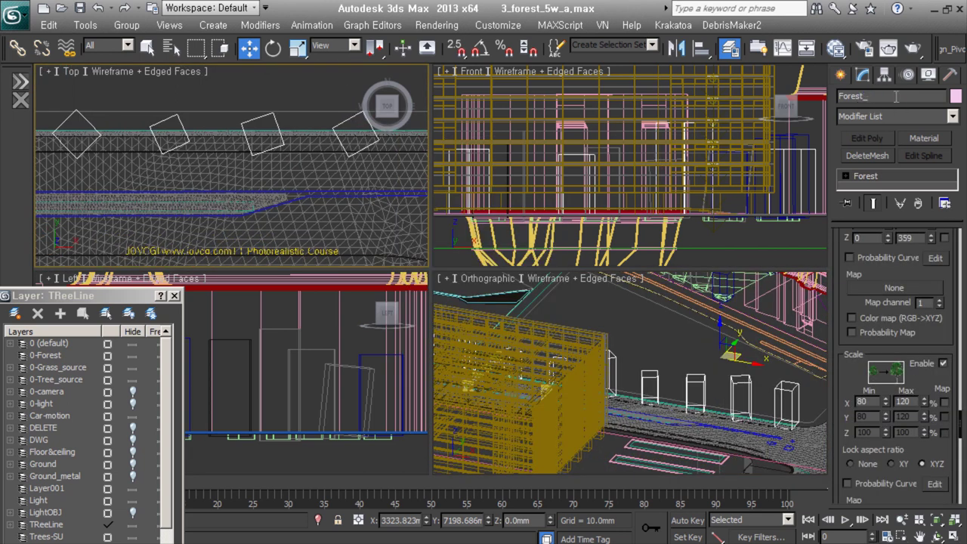
# Step: Copy the forest as Forest_tree002 and pick the tree-bed spline as its area
pyautogui.moveTo(189, 182); pyautogui.dragTo(231, 173, button='middle')
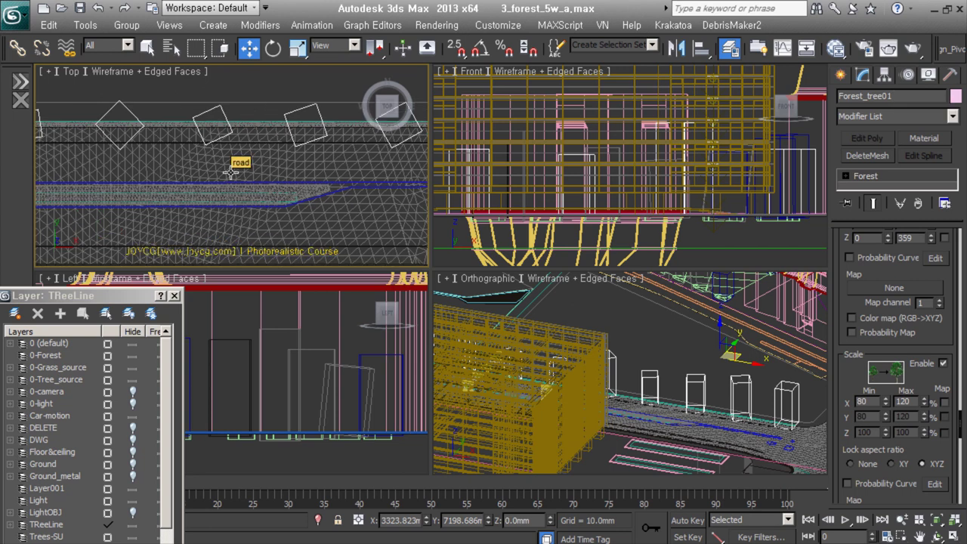
pyautogui.hotkey('ctrl', 'v')
pyautogui.click(441, 335)
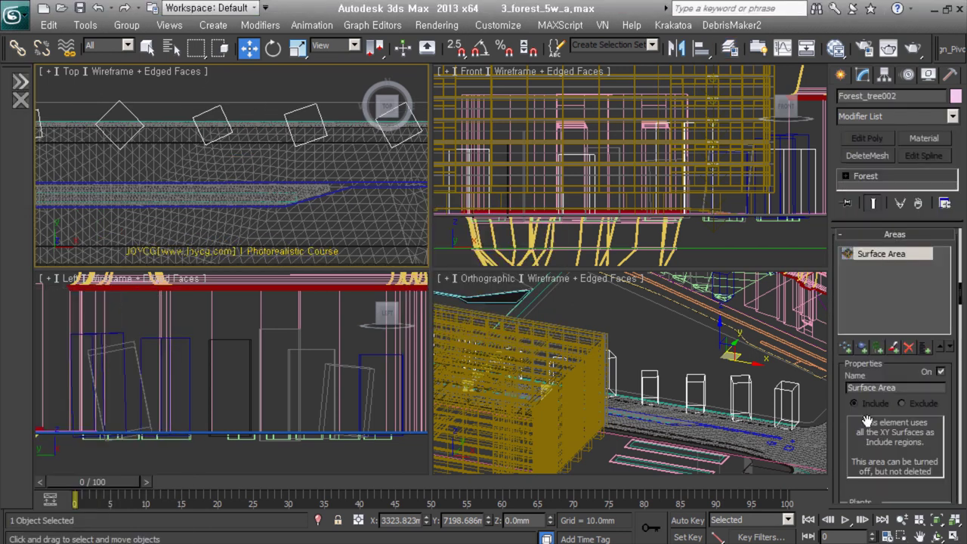
pyautogui.scroll(-5, 868, 422)
pyautogui.scroll(10, 875, 345)
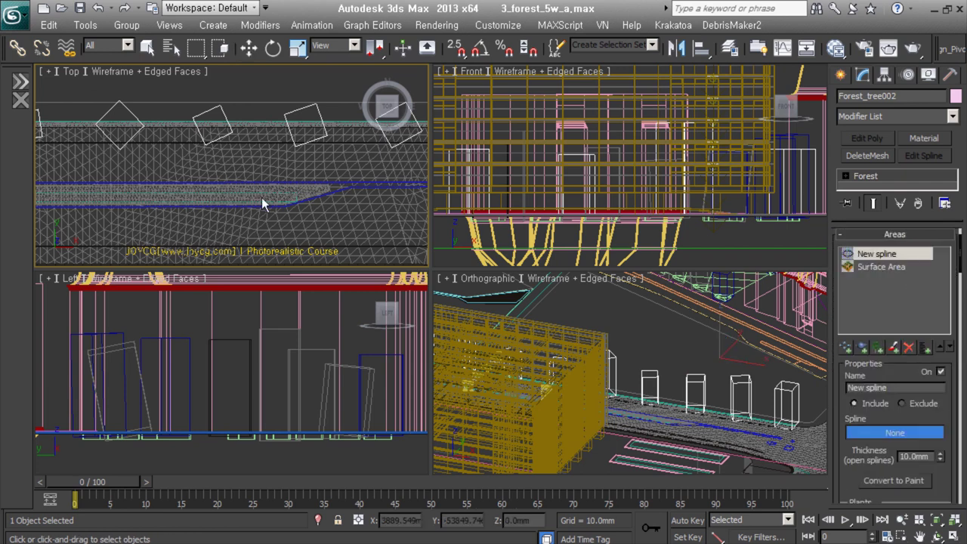
pyautogui.click(262, 198)
# Step: Select the road tree-bed and Line062 splines, then reselect Forest_tree002
pyautogui.scroll(-3, 842, 407)
pyautogui.scroll(5, 911, 401)
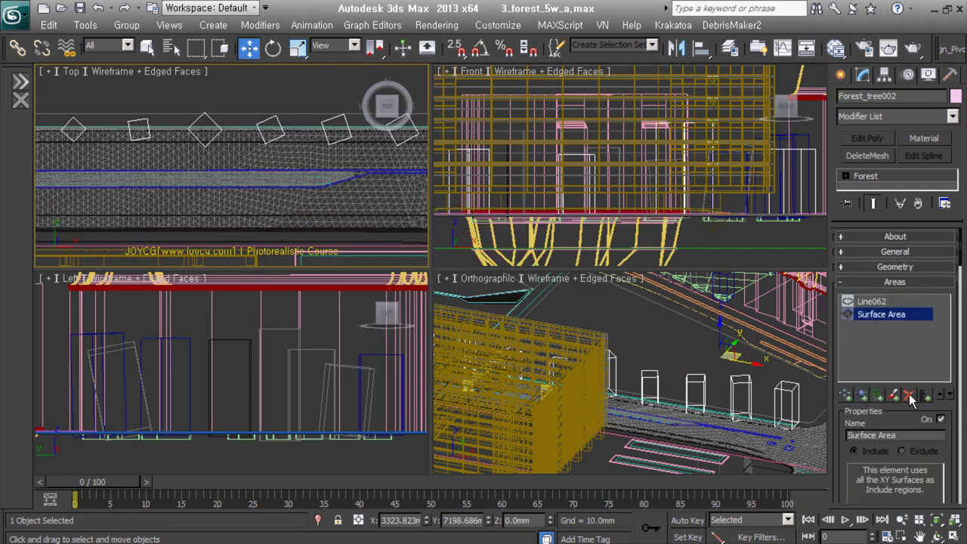
pyautogui.scroll(-5, 844, 482)
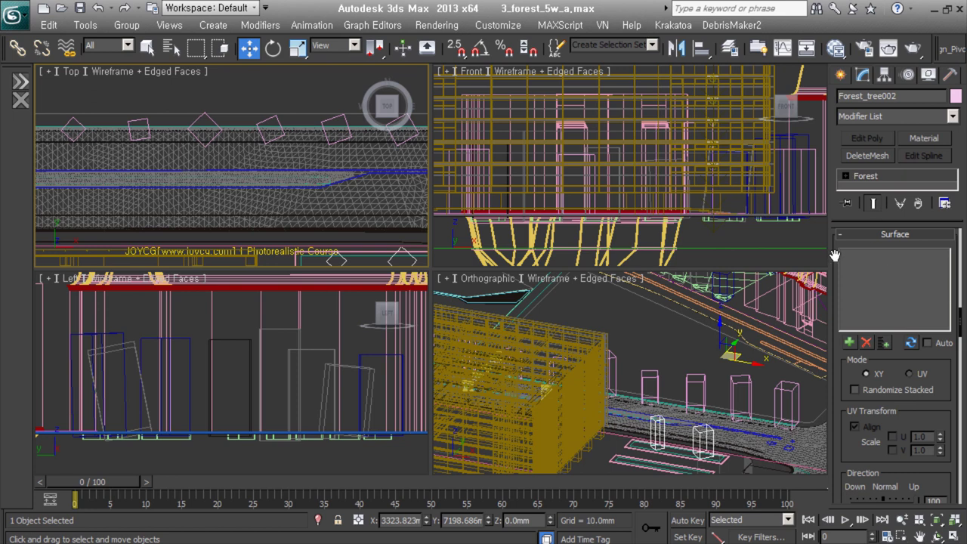
pyautogui.scroll(5, 834, 256)
pyautogui.scroll(3, 298, 180)
pyautogui.click(298, 179)
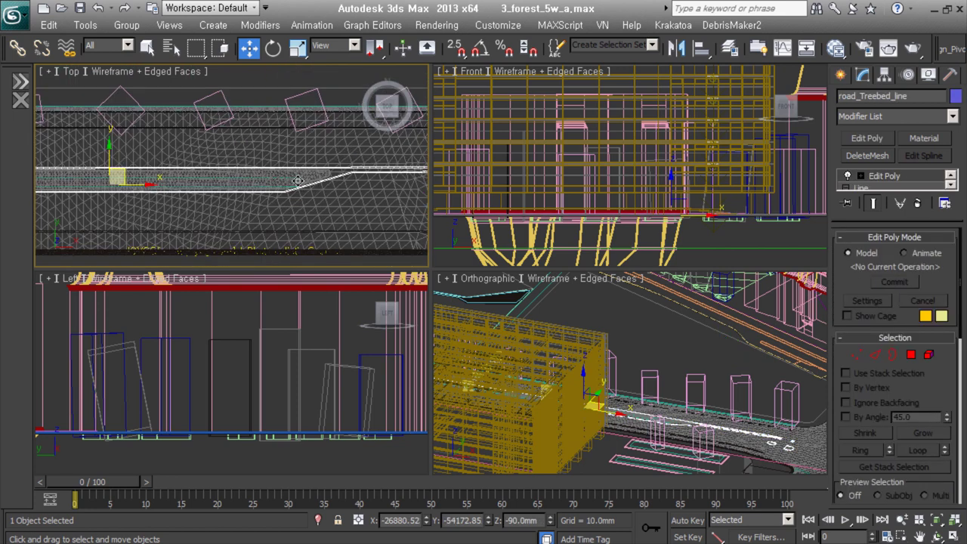
pyautogui.scroll(-3, 298, 180)
pyautogui.click(323, 146)
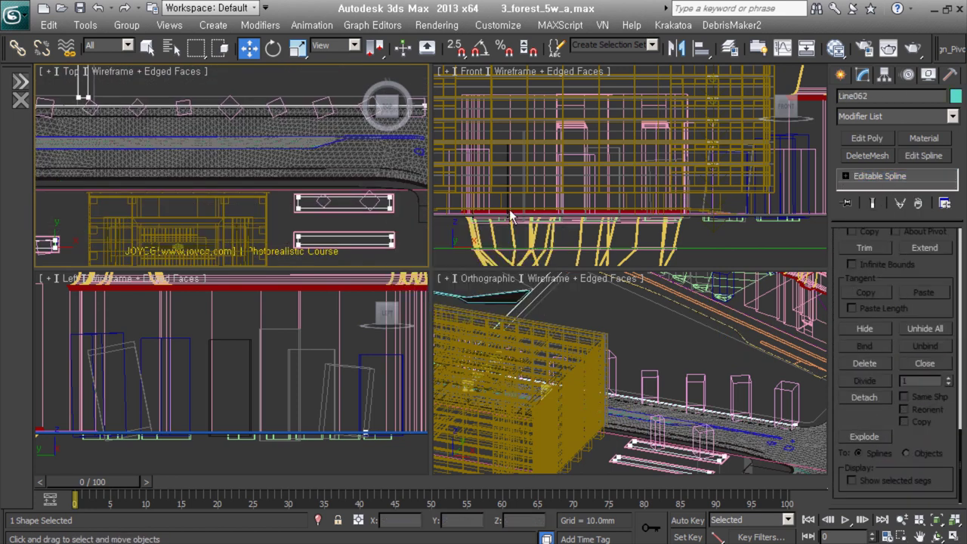
pyautogui.click(456, 247)
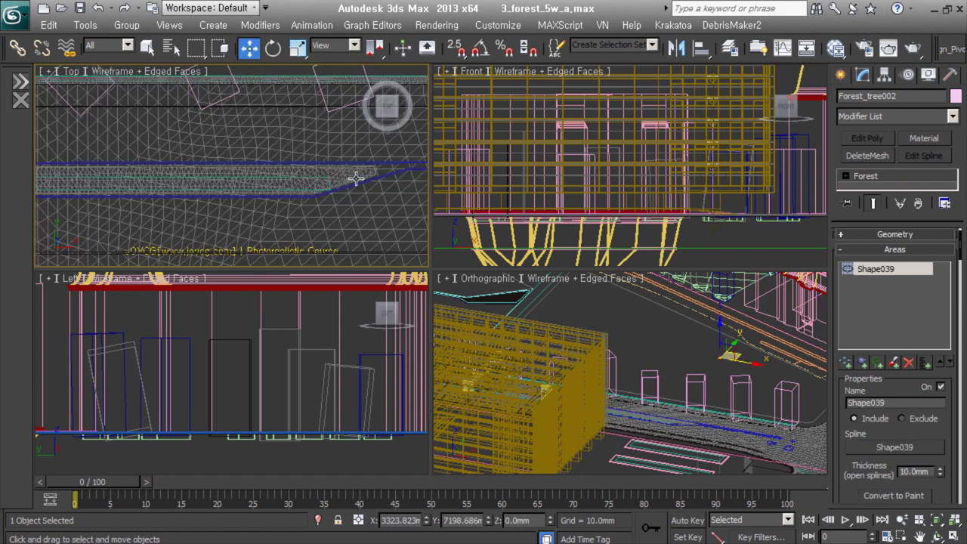
# Step: In Forest_tree002's general settings, change the random seed to 123467
pyautogui.moveTo(850, 468); pyautogui.dragTo(855, 276)
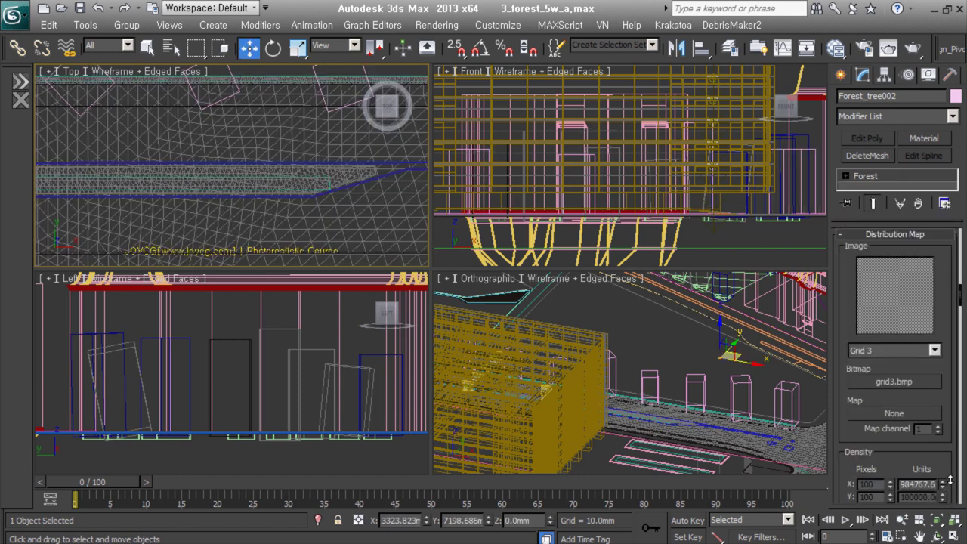
pyautogui.rightClick(843, 291)
pyautogui.click(873, 371)
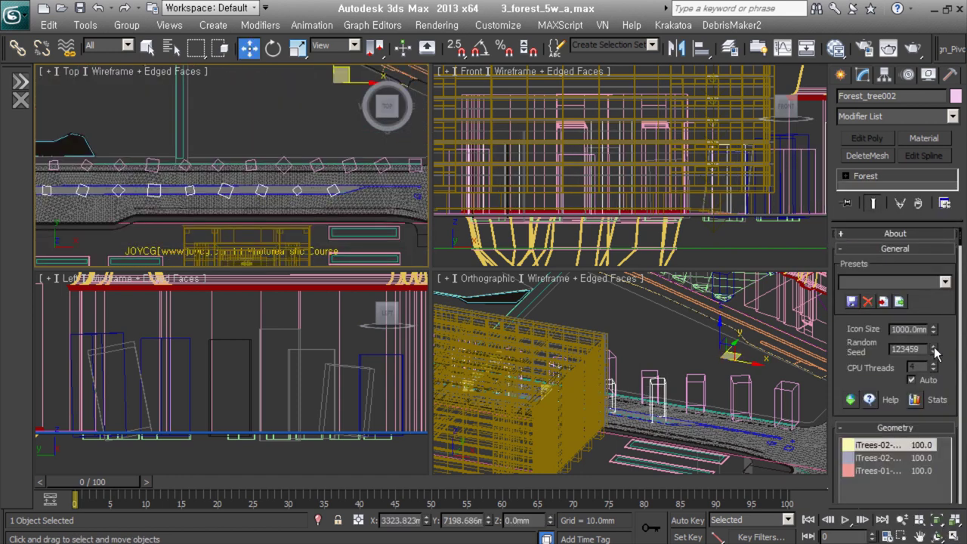
pyautogui.scroll(1, 226, 161)
pyautogui.scroll(1, 275, 169)
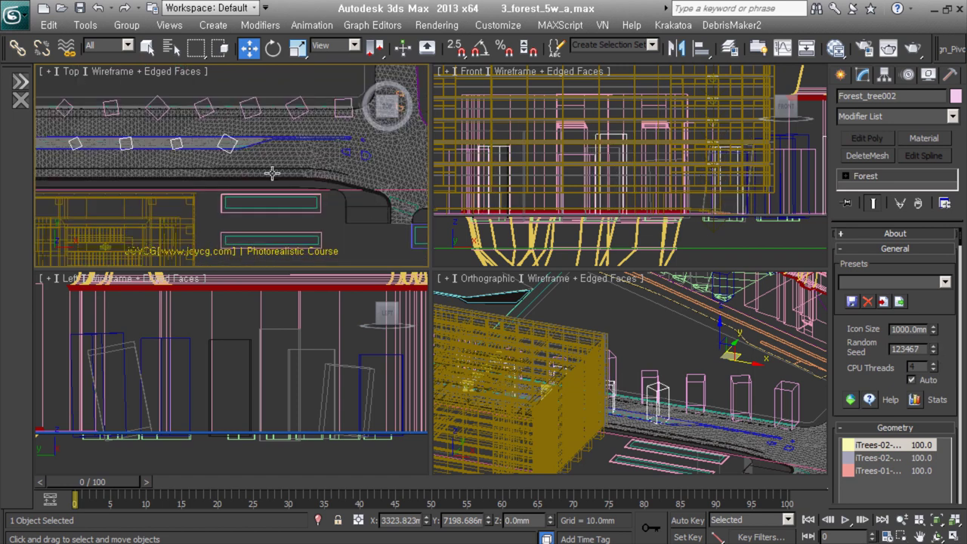
pyautogui.scroll(1, 275, 162)
pyautogui.moveTo(114, 125); pyautogui.dragTo(189, 132, button='middle')
pyautogui.scroll(-2, 190, 131)
# Step: Copy the forest as Forest_tree003 and lower its Grid 3 density units to 261598.5
pyautogui.hotkey('ctrl', 'v')
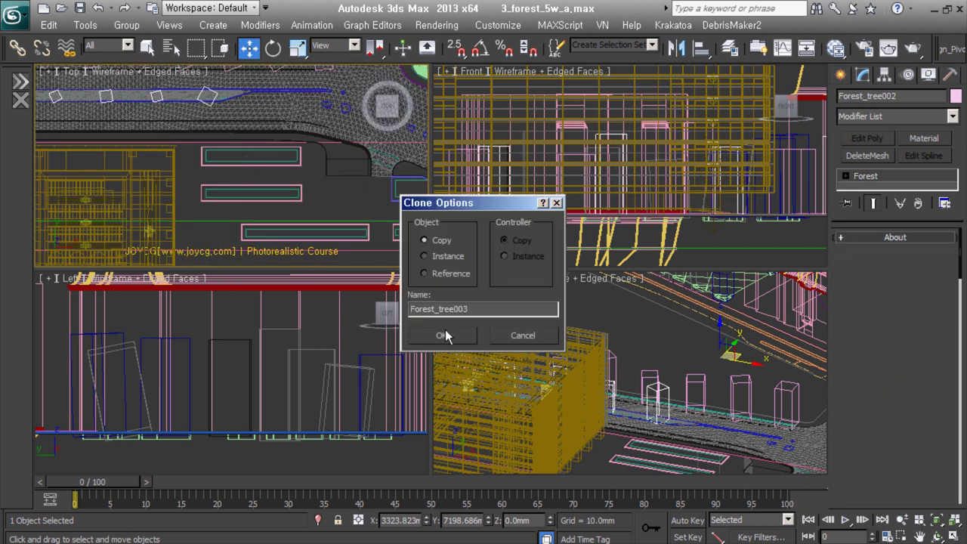
pyautogui.press('Return')
pyautogui.moveTo(854, 453); pyautogui.dragTo(854, 287)
pyautogui.moveTo(888, 499); pyautogui.dragTo(900, 324)
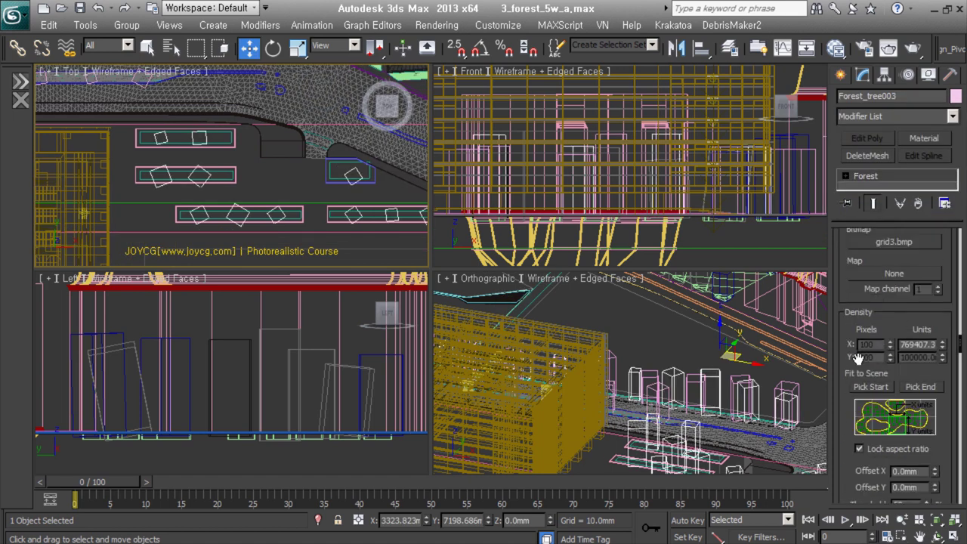
pyautogui.moveTo(858, 359); pyautogui.dragTo(858, 396)
pyautogui.moveTo(944, 382); pyautogui.dragTo(944, 406)
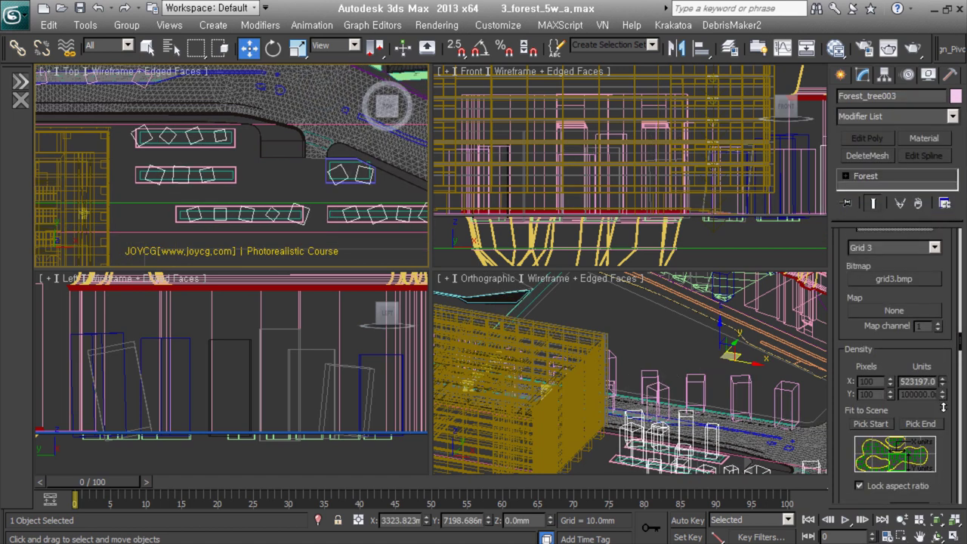
pyautogui.scroll(2, 249, 156)
pyautogui.scroll(2, 227, 166)
pyautogui.scroll(2, 218, 200)
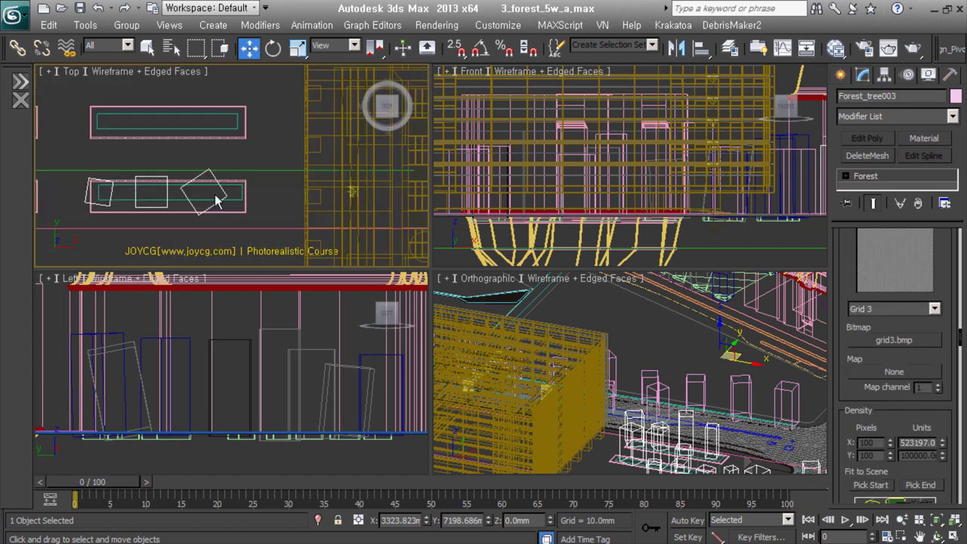
pyautogui.scroll(-5, 216, 200)
pyautogui.keyDown('alt'); pyautogui.moveTo(216, 200); pyautogui.dragTo(262, 202, button='middle'); pyautogui.keyUp('alt')
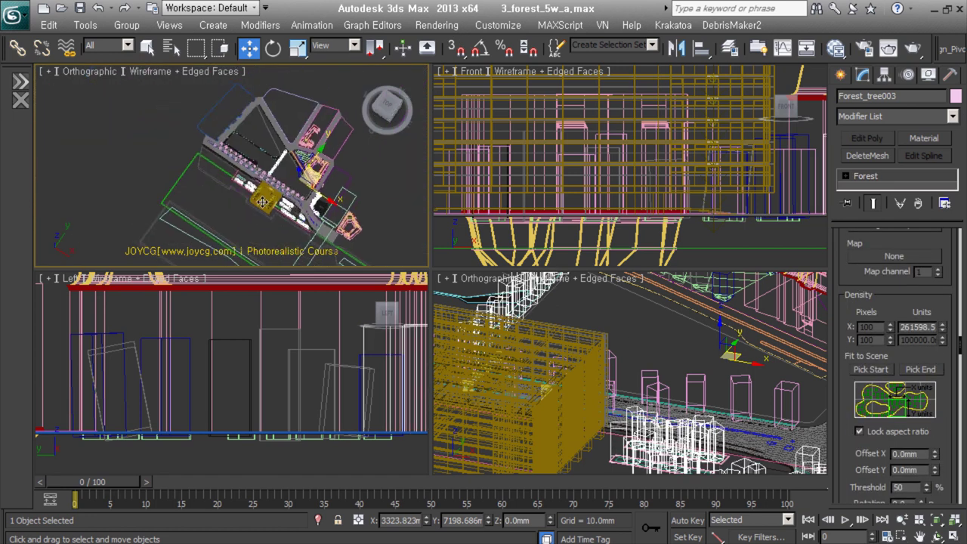
pyautogui.scroll(5, 227, 198)
# Step: Add a new item to Forest001's Geometry tree list
pyautogui.moveTo(265, 166); pyautogui.dragTo(258, 177, button='middle')
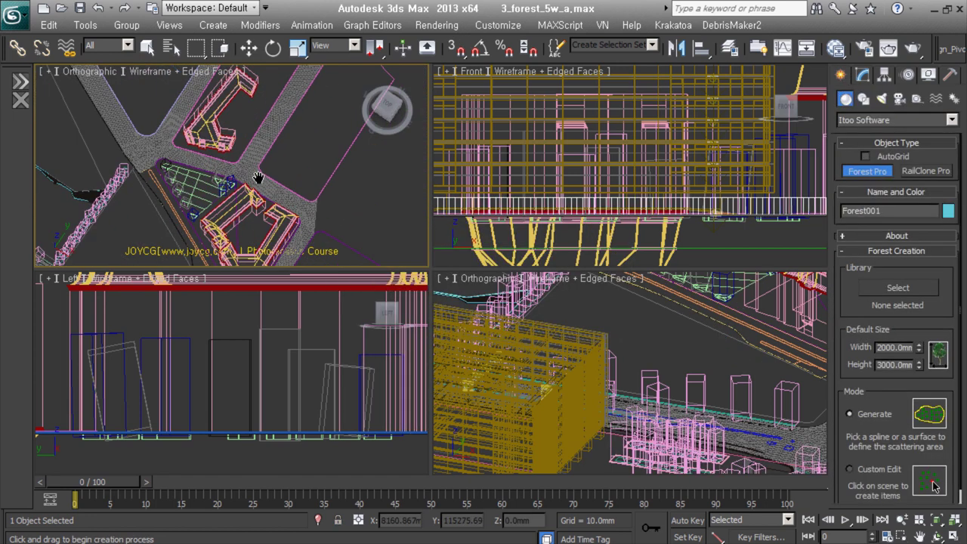
pyautogui.scroll(3, 259, 178)
pyautogui.click(862, 74)
pyautogui.scroll(-3, 885, 267)
pyautogui.scroll(-3, 875, 273)
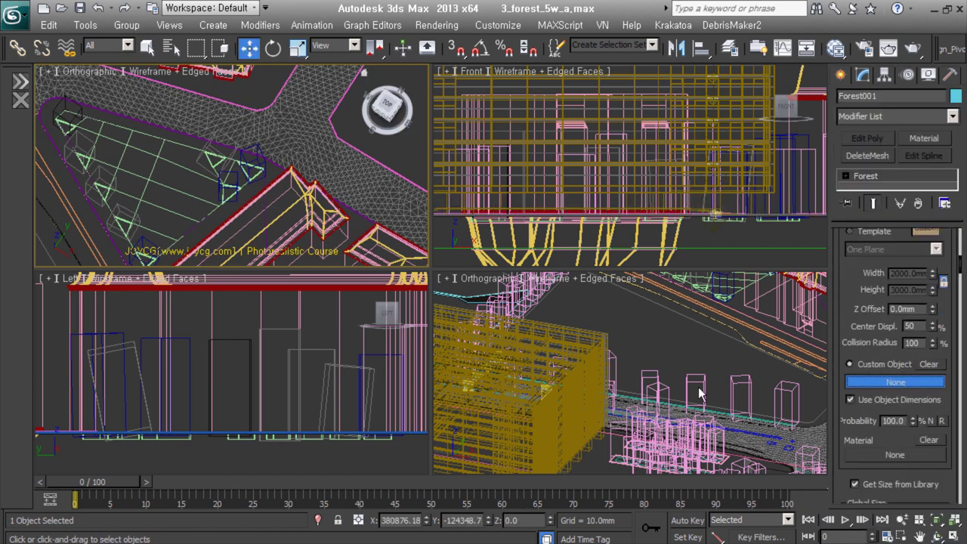
pyautogui.click(690, 235)
pyautogui.rightClick(843, 297)
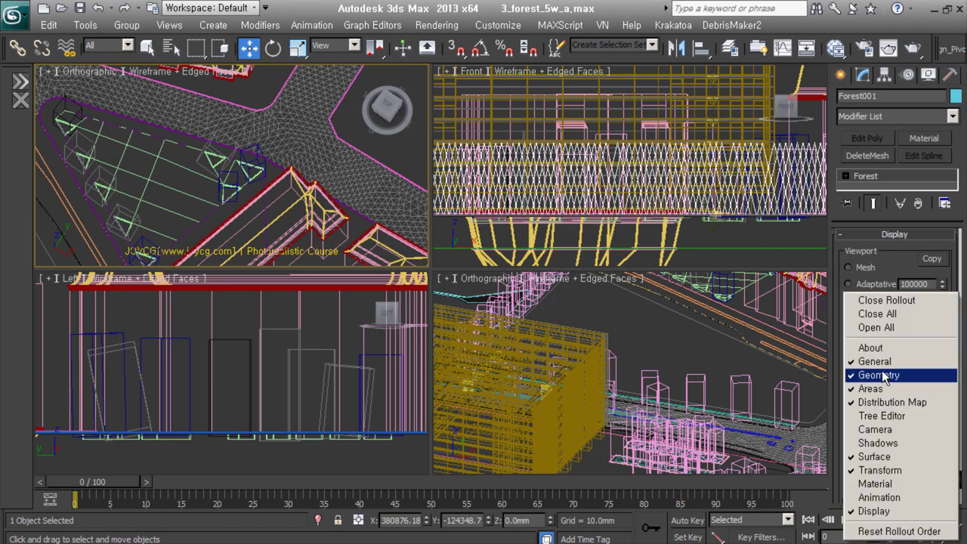
pyautogui.click(831, 376)
pyautogui.scroll(-5, 904, 261)
# Step: Set the new item's custom object to the iTrees-02-Birch_03 birch model
pyautogui.click(851, 404)
pyautogui.click(554, 323)
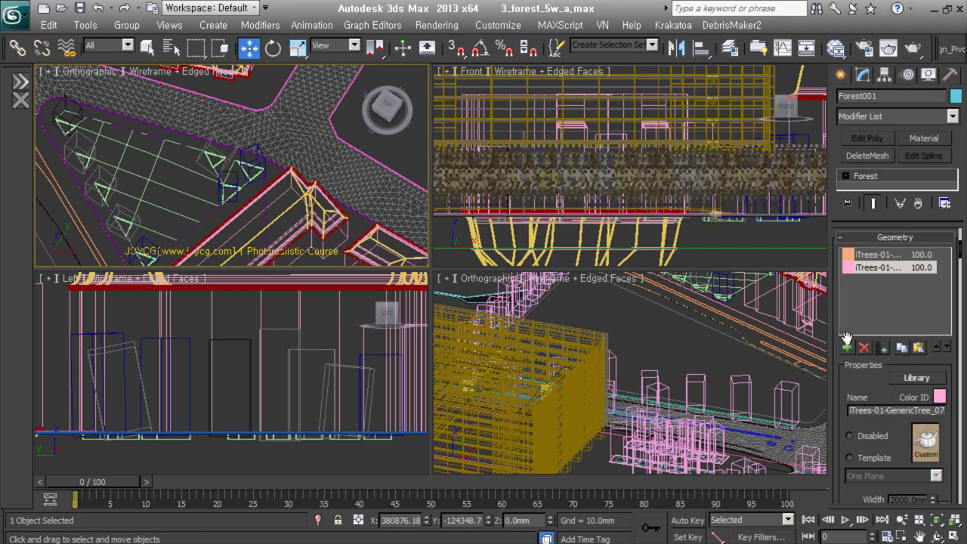
pyautogui.click(122, 219)
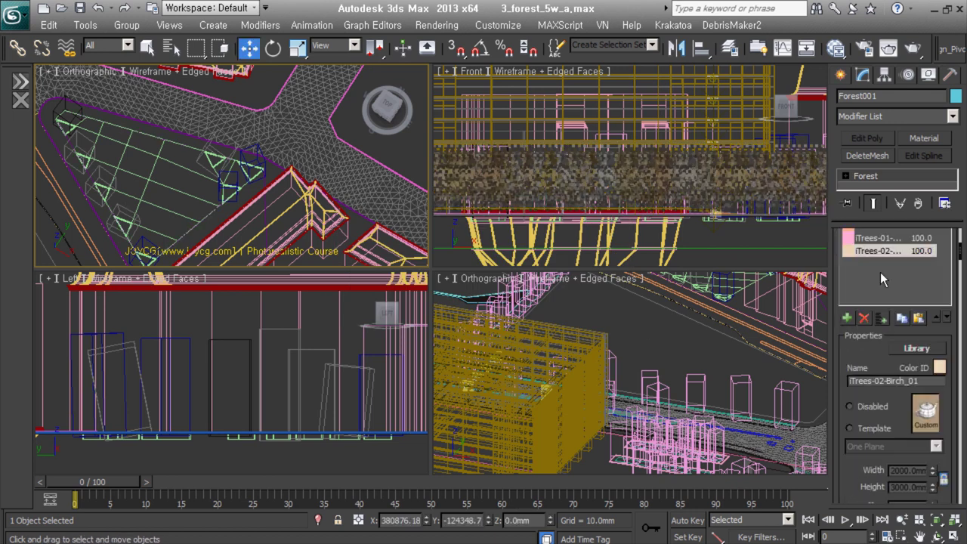
pyautogui.scroll(3, 221, 156)
pyautogui.click(221, 156)
pyautogui.scroll(-5, 227, 212)
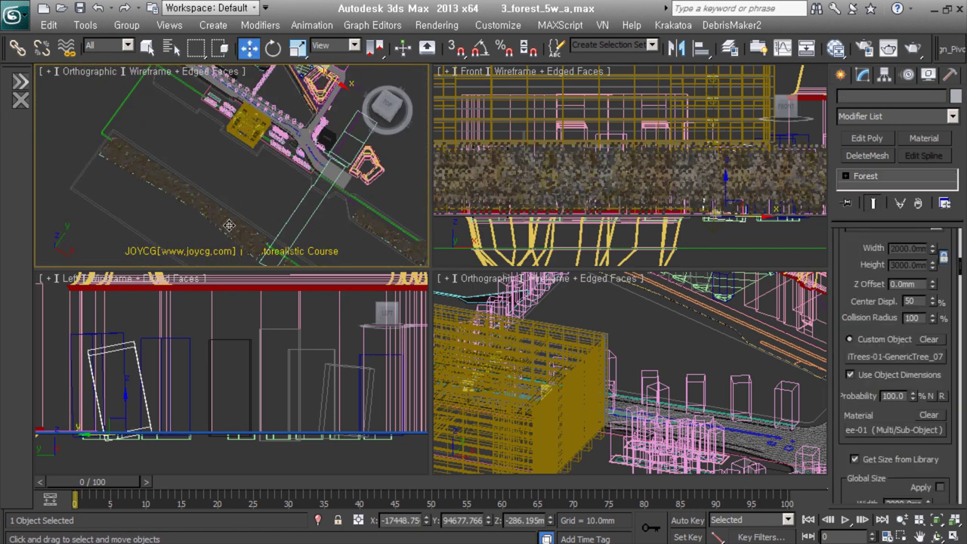
pyautogui.scroll(-5, 852, 301)
pyautogui.click(852, 300)
# Step: Give the birch probability 20 and set Transform Scale to 100–200%
pyautogui.scroll(8, 909, 292)
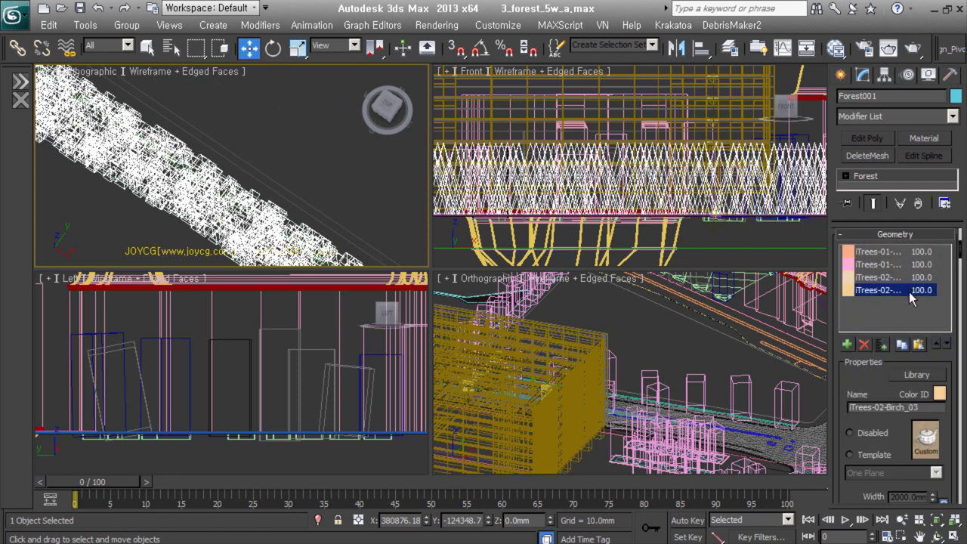
pyautogui.scroll(-5, 901, 420)
pyautogui.scroll(5, 931, 440)
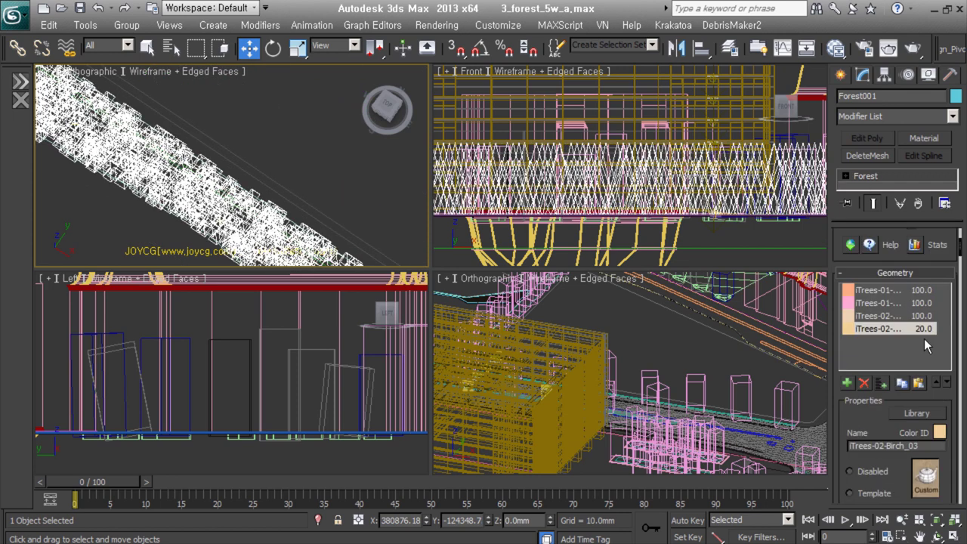
pyautogui.scroll(-5, 929, 302)
pyautogui.scroll(-5, 930, 340)
pyautogui.scroll(-5, 930, 378)
pyautogui.moveTo(924, 426)
pyautogui.mouseDown()
pyautogui.moveTo(924, 412)
pyautogui.moveTo(885, 416)
pyautogui.moveTo(924, 409)
pyautogui.mouseUp()
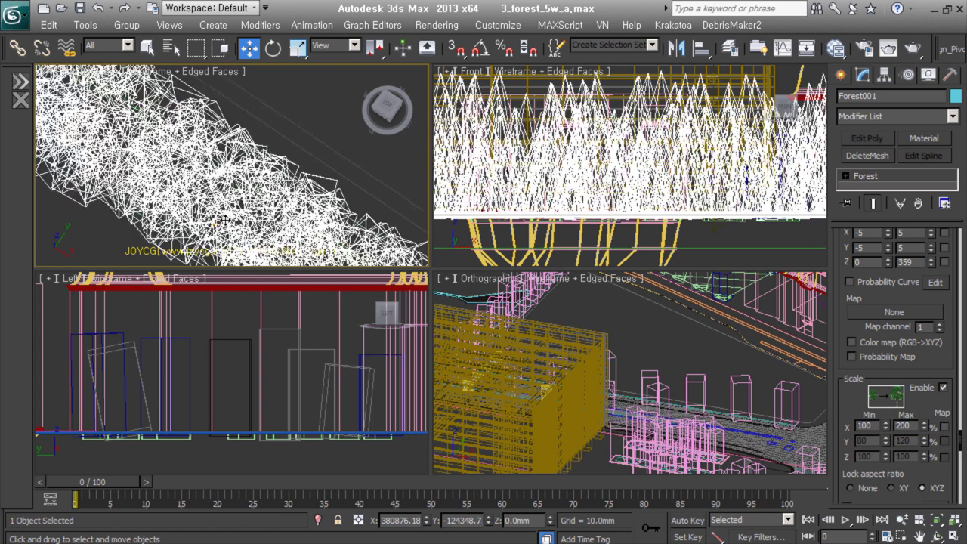
# Step: Lower Forest001's collision radius to 70
pyautogui.rightClick(843, 331)
pyautogui.click(906, 195)
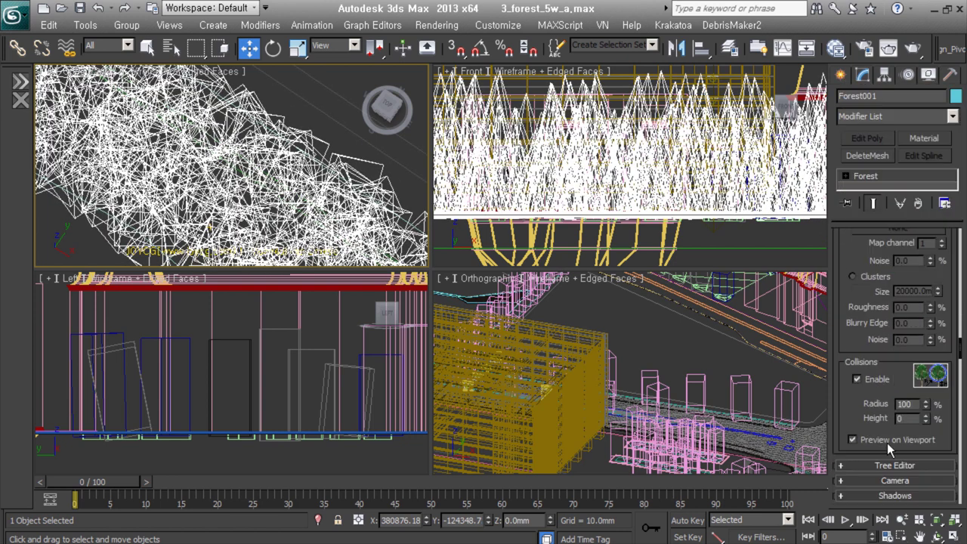
pyautogui.doubleClick(906, 403)
pyautogui.write('70')
pyautogui.press('Return')
pyautogui.scroll(-2, 282, 192)
pyautogui.scroll(-2, 287, 192)
pyautogui.scroll(-2, 293, 191)
pyautogui.scroll(-2, 297, 191)
# Step: Clone Forest001 as an independent copy named Forest002
pyautogui.hotkey('ctrl', 'v')
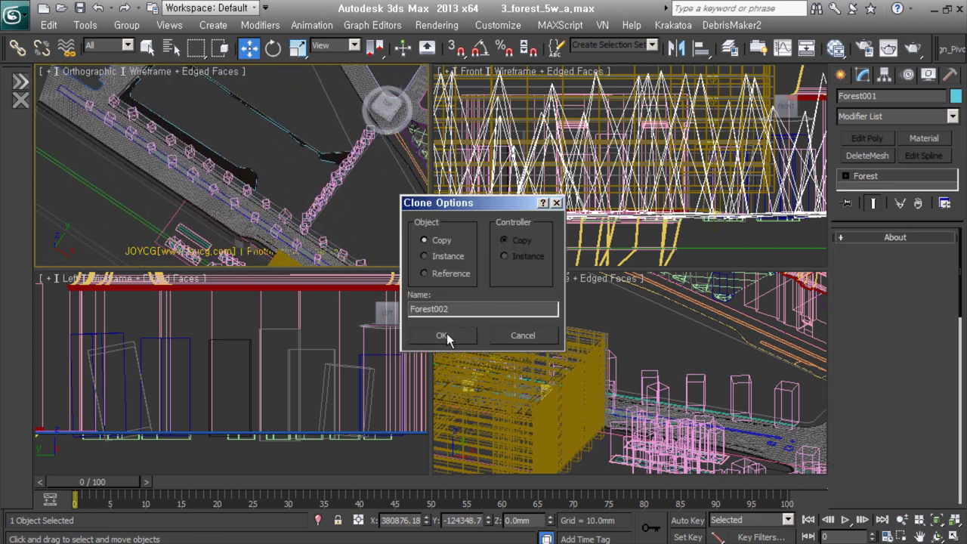
pyautogui.press('Return')
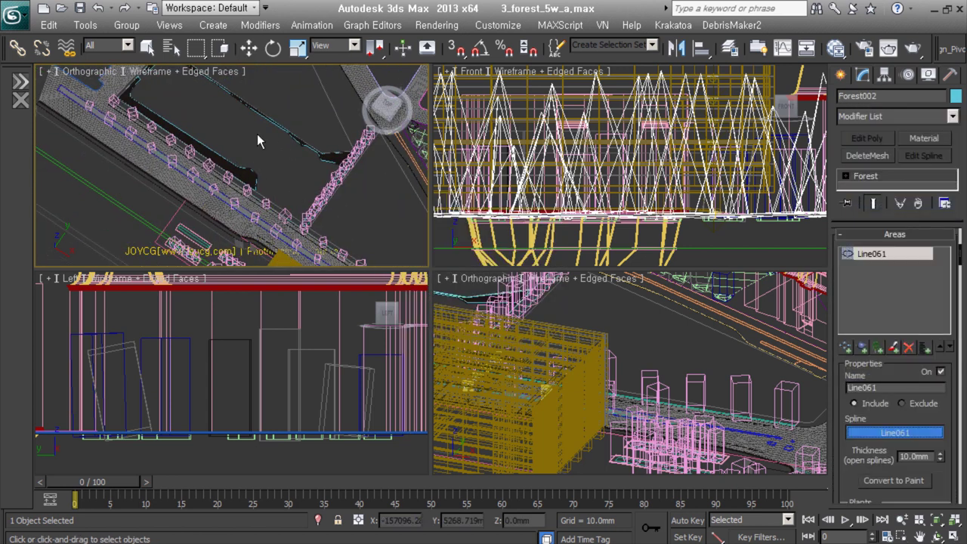
pyautogui.keyDown('alt'); pyautogui.moveTo(257, 141); pyautogui.dragTo(318, 151, button='middle'); pyautogui.keyUp('alt')
pyautogui.rightClick(848, 471)
pyautogui.click(877, 378)
pyautogui.press('w')
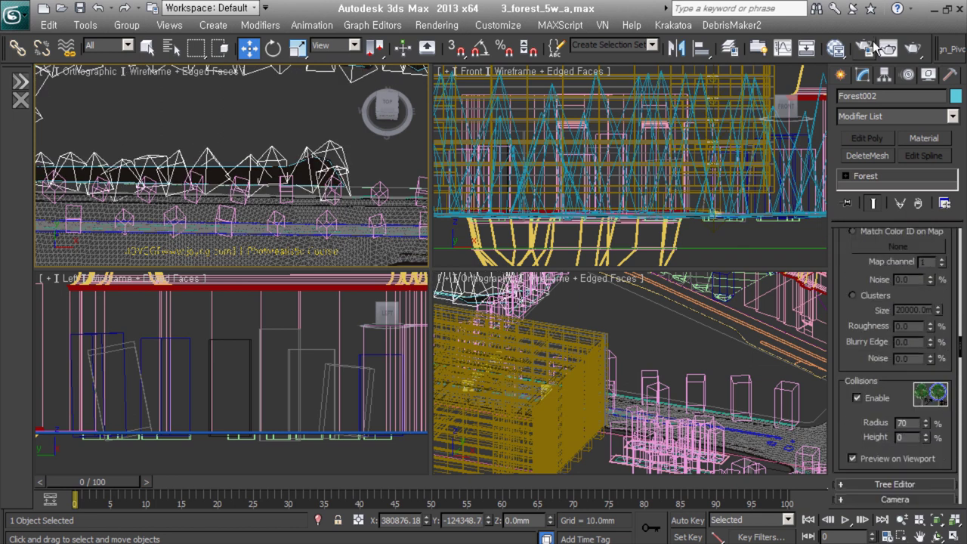
# Step: Add the sideTER terrain as Forest002's scatter surface
pyautogui.keyDown('alt'); pyautogui.moveTo(227, 174); pyautogui.dragTo(300, 198, button='middle'); pyautogui.keyUp('alt')
pyautogui.scroll(-5, 895, 340)
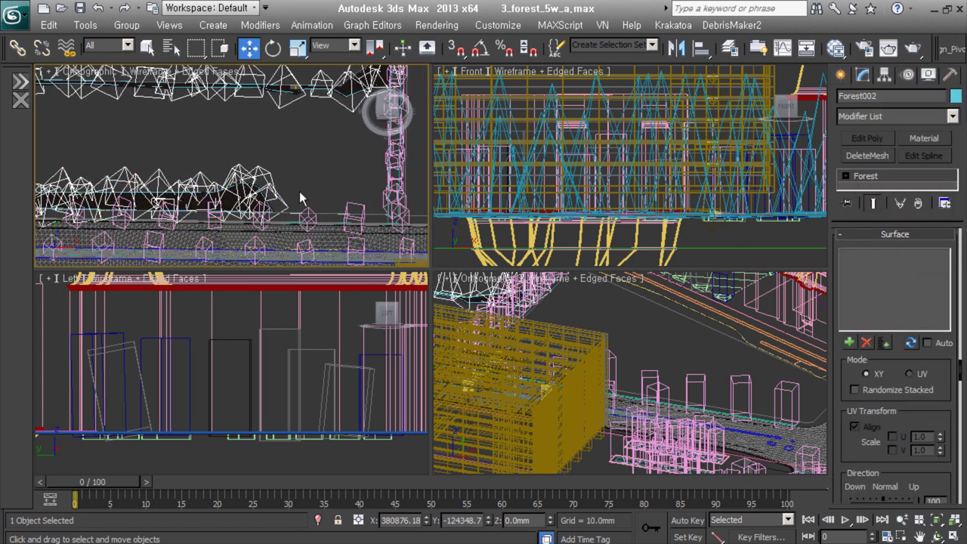
pyautogui.click(910, 304)
pyautogui.scroll(3, 226, 166)
pyautogui.click(161, 157)
pyautogui.moveTo(316, 181)
pyautogui.keyDown('alt'); pyautogui.mouseDown(button='middle')
pyautogui.moveTo(338, 229)
pyautogui.moveTo(157, 197)
pyautogui.mouseUp(button='middle'); pyautogui.keyUp('alt')
pyautogui.rightClick(641, 280)
# Step: Create a new Forest Pro object, Forest003, with the road terrain as its scatter area
pyautogui.press('Escape')
pyautogui.press('h')
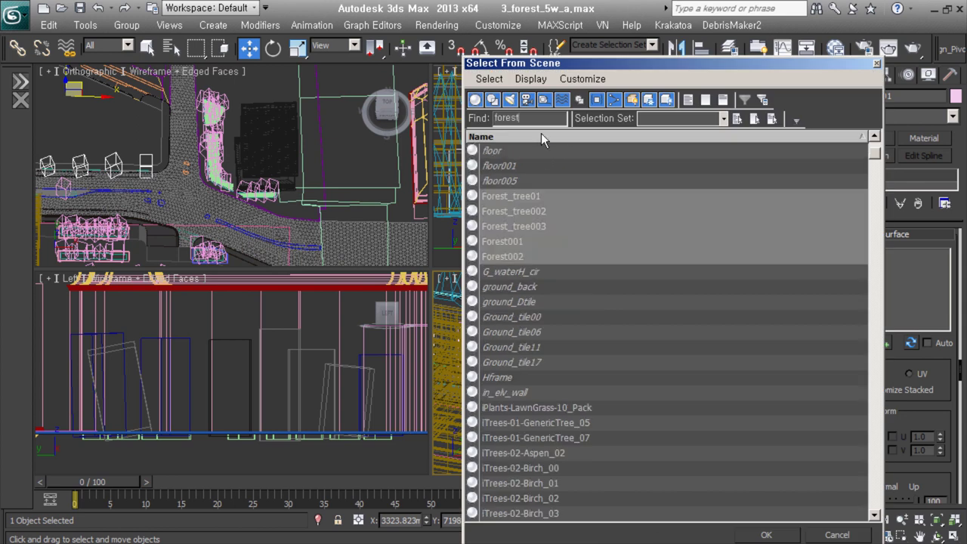
pyautogui.click(764, 535)
pyautogui.moveTo(212, 151); pyautogui.dragTo(242, 185, button='middle')
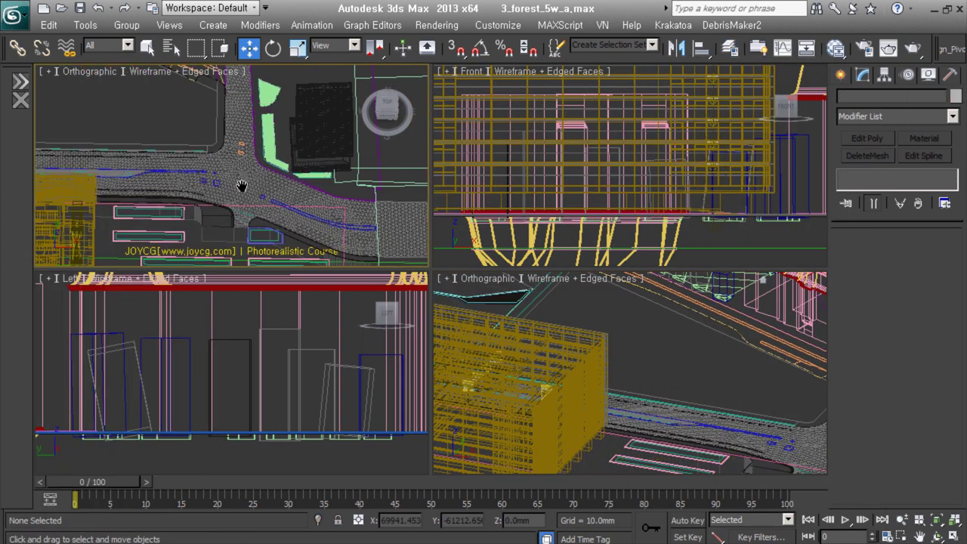
pyautogui.scroll(10, 166, 155)
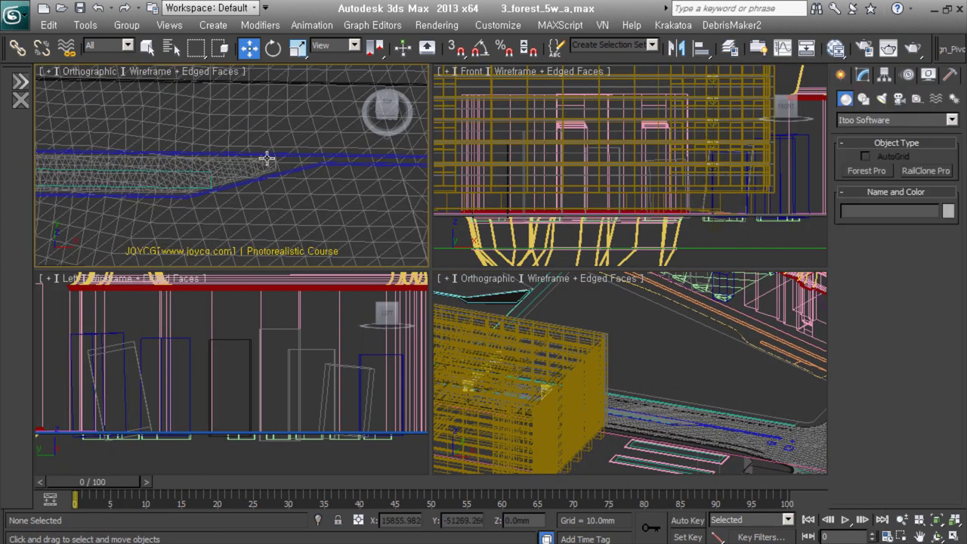
pyautogui.click(867, 171)
pyautogui.click(255, 166)
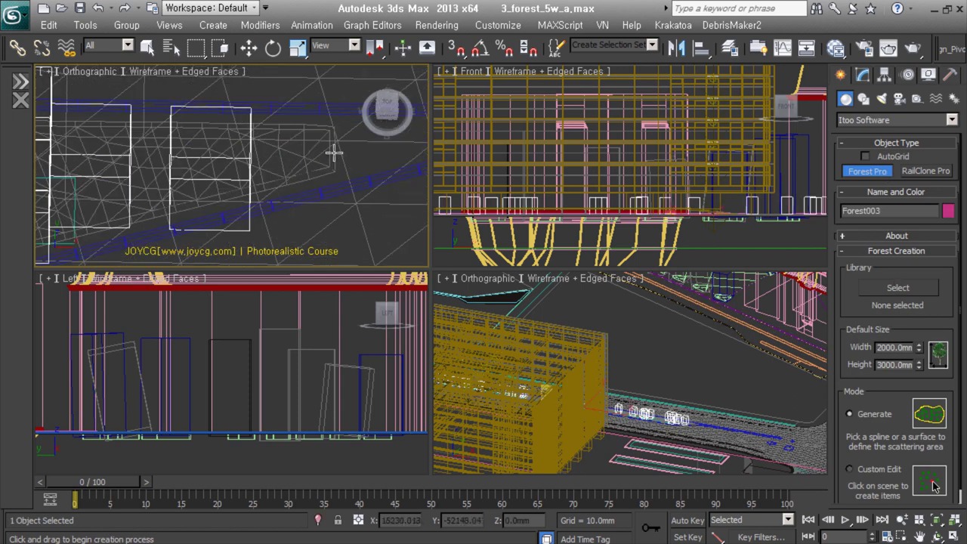
# Step: Add a Geometry item using the iPlants-LawnGrass-10_Pack custom object
pyautogui.moveTo(838, 423); pyautogui.dragTo(837, 175)
pyautogui.scroll(-5, 227, 181)
pyautogui.press('q')
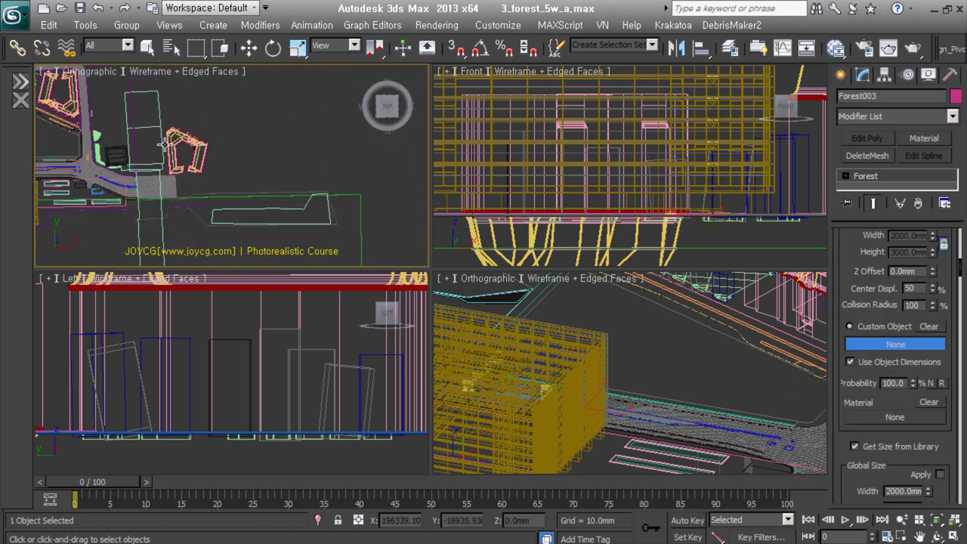
pyautogui.scroll(3, 210, 199)
pyautogui.click(219, 128)
pyautogui.click(551, 322)
pyautogui.moveTo(843, 462); pyautogui.dragTo(843, 228)
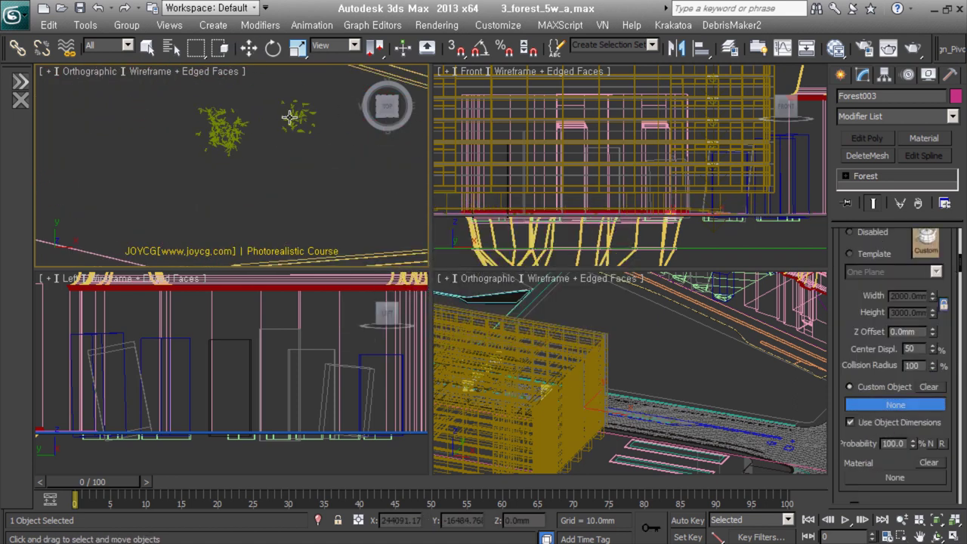
pyautogui.scroll(-5, 202, 204)
pyautogui.moveTo(202, 205); pyautogui.dragTo(342, 186, button='middle')
# Step: Set Forest003's density units to 3480 mm, accepting the many-items warning
pyautogui.scroll(3, 343, 185)
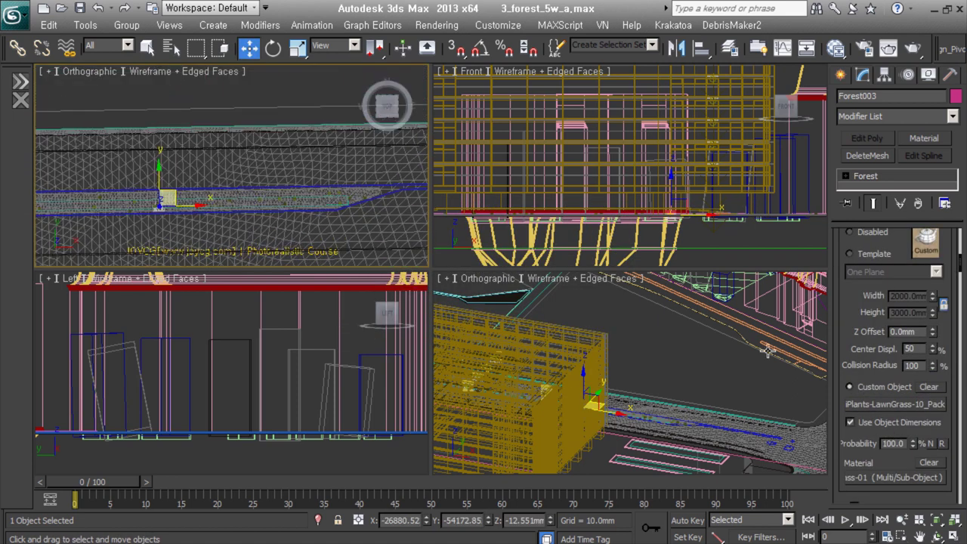
pyautogui.scroll(-5, 899, 302)
pyautogui.scroll(3, 226, 181)
pyautogui.scroll(-5, 903, 257)
pyautogui.scroll(-2, 903, 257)
pyautogui.doubleClick(921, 384)
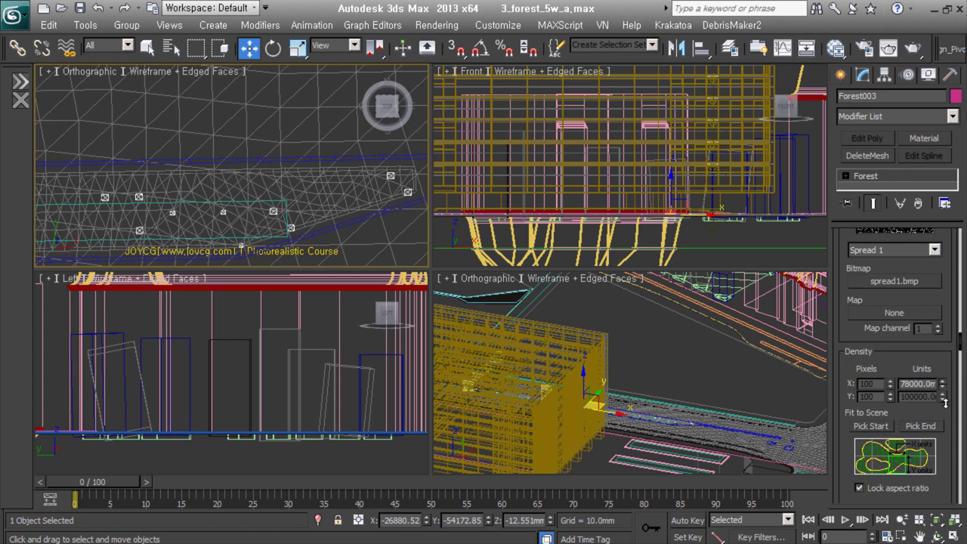
pyautogui.write('3480')
pyautogui.press('Return')
pyautogui.click(549, 322)
# Step: Raise the Transform Scale maximum to 150%
pyautogui.scroll(1, 896, 382)
pyautogui.scroll(1, 892, 390)
pyautogui.rightClick(888, 397)
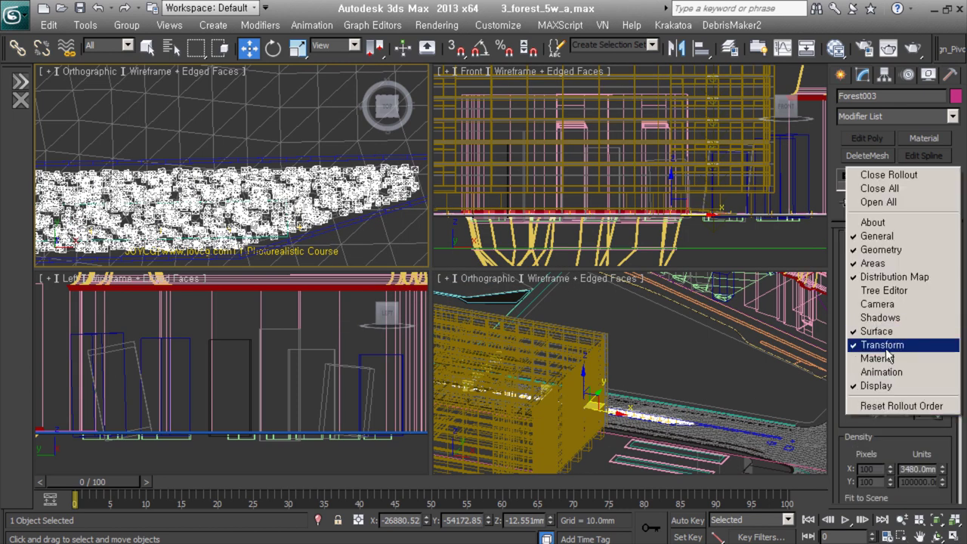
pyautogui.click(883, 345)
pyautogui.doubleClick(904, 389)
pyautogui.write('150')
pyautogui.press('Return')
# Step: Turn on density falloff with a 1500 mm include distance and open its curve
pyautogui.scroll(3, 262, 115)
pyautogui.scroll(2, 261, 115)
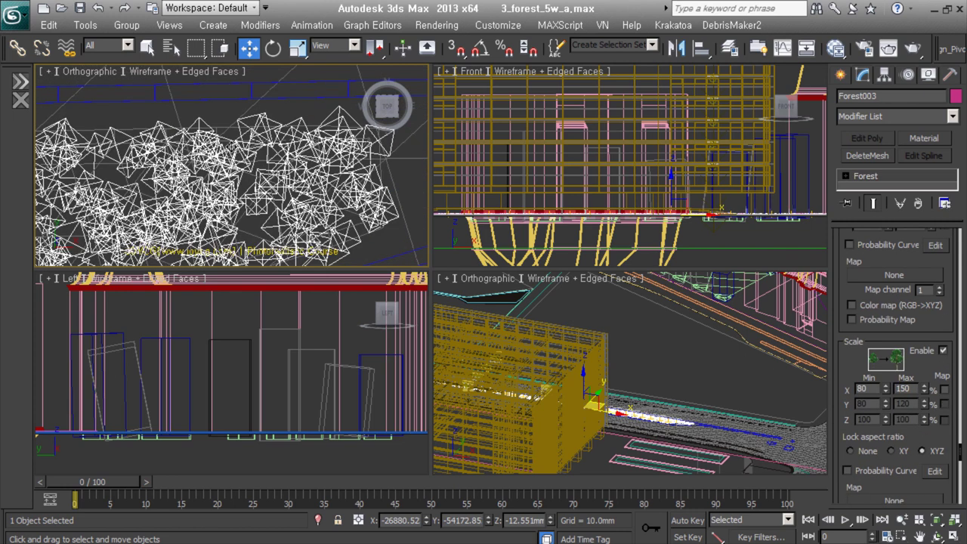
pyautogui.scroll(2, 877, 318)
pyautogui.rightClick(875, 291)
pyautogui.click(872, 248)
pyautogui.scroll(-3, 847, 300)
pyautogui.scroll(-2, 877, 310)
pyautogui.scroll(10, 899, 317)
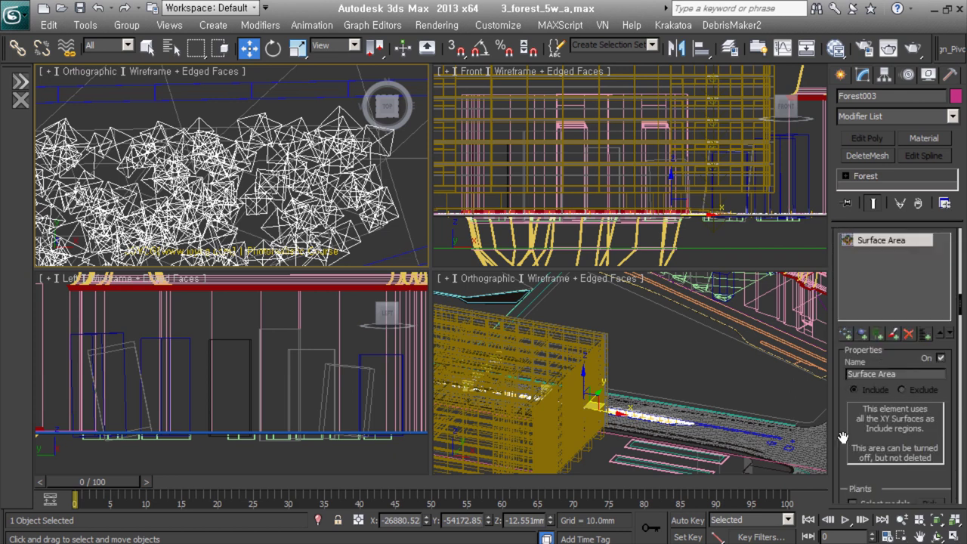
pyautogui.scroll(2, 895, 274)
pyautogui.scroll(-3, 843, 408)
pyautogui.scroll(-2, 849, 325)
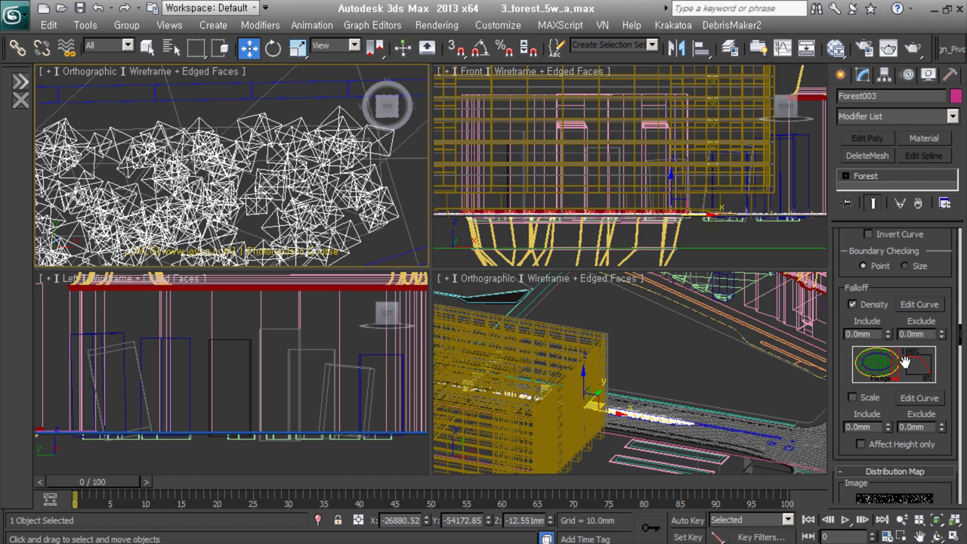
pyautogui.moveTo(862, 334); pyautogui.dragTo(896, 339)
pyautogui.write('00')
pyautogui.press('Return')
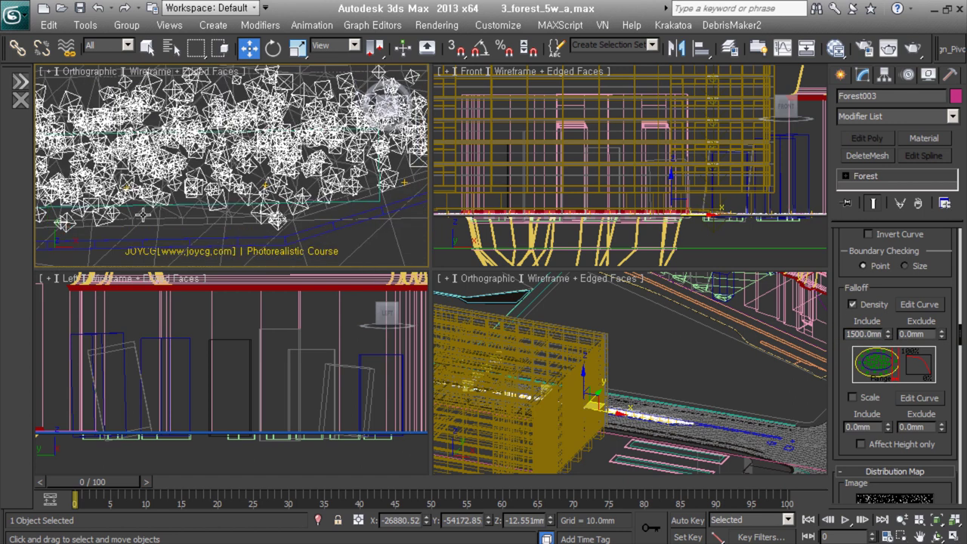
pyautogui.click(920, 305)
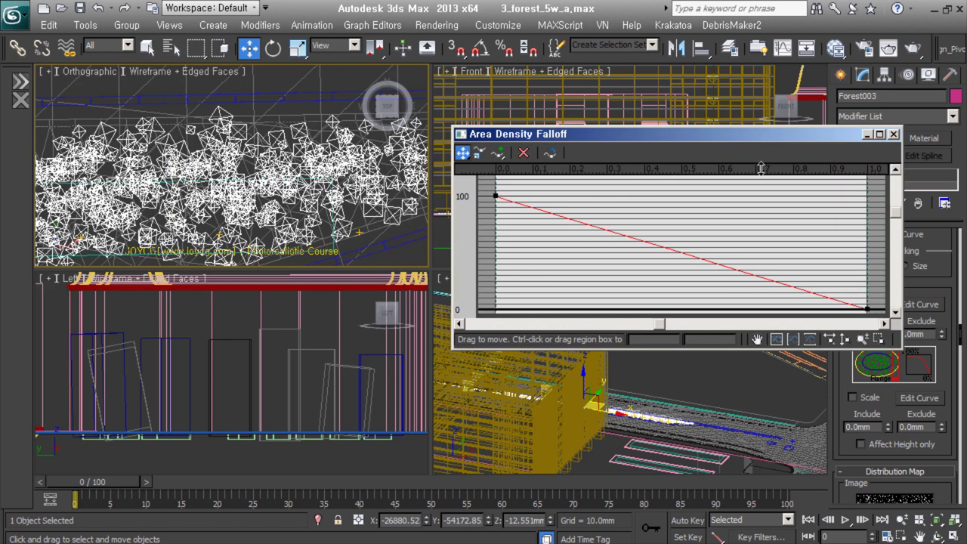
# Step: Smooth the density falloff curve's start point and ease in its end point
pyautogui.moveTo(650, 134); pyautogui.dragTo(545, 135)
pyautogui.rightClick(390, 197)
pyautogui.click(421, 217)
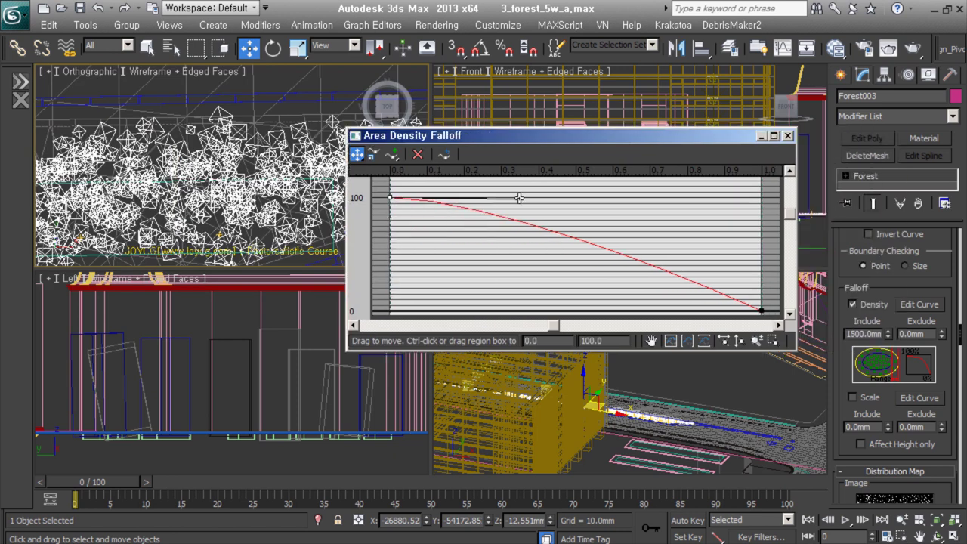
pyautogui.rightClick(762, 310)
pyautogui.click(805, 344)
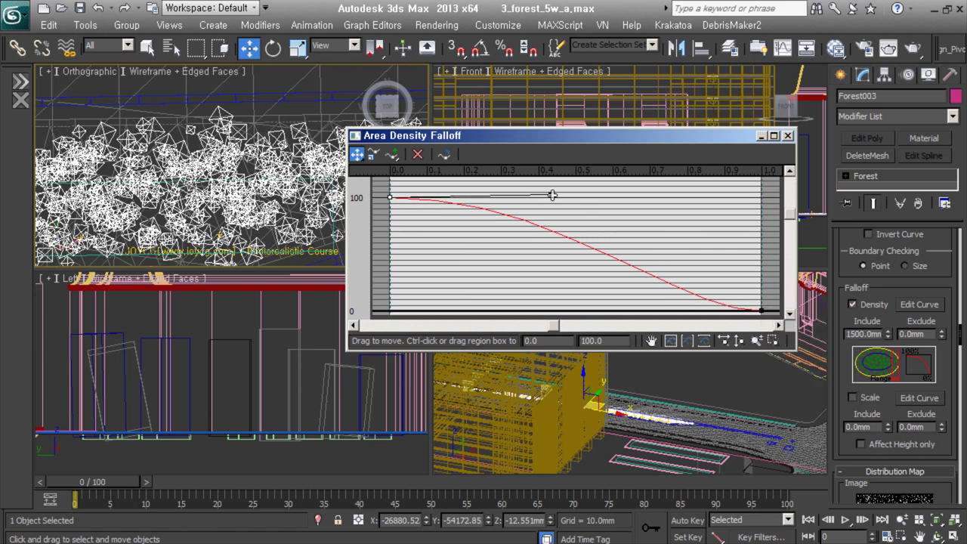
pyautogui.click(787, 135)
pyautogui.write('1500')
# Step: Set scale falloff to 1500 mm include with a smoothed curve point
pyautogui.press('Return')
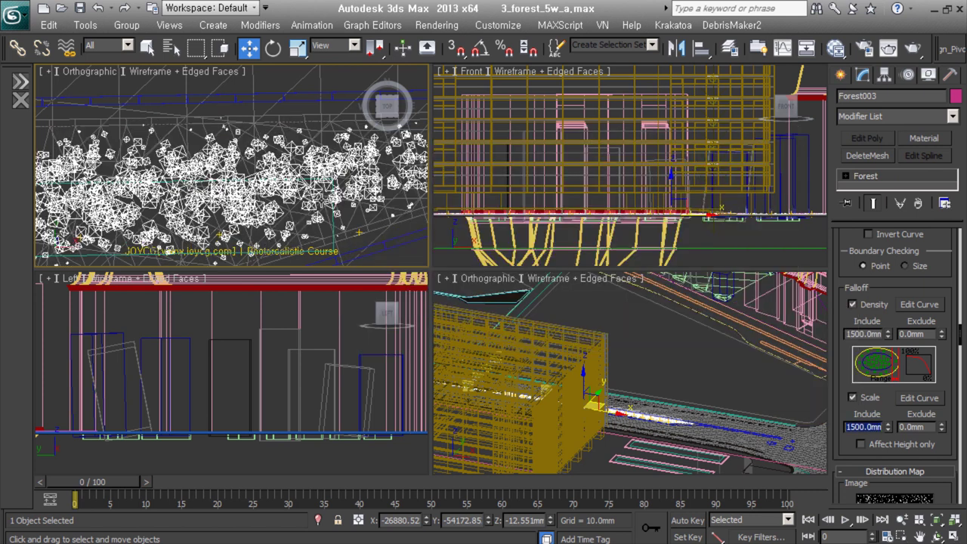
pyautogui.scroll(-2, 208, 136)
pyautogui.scroll(-2, 209, 135)
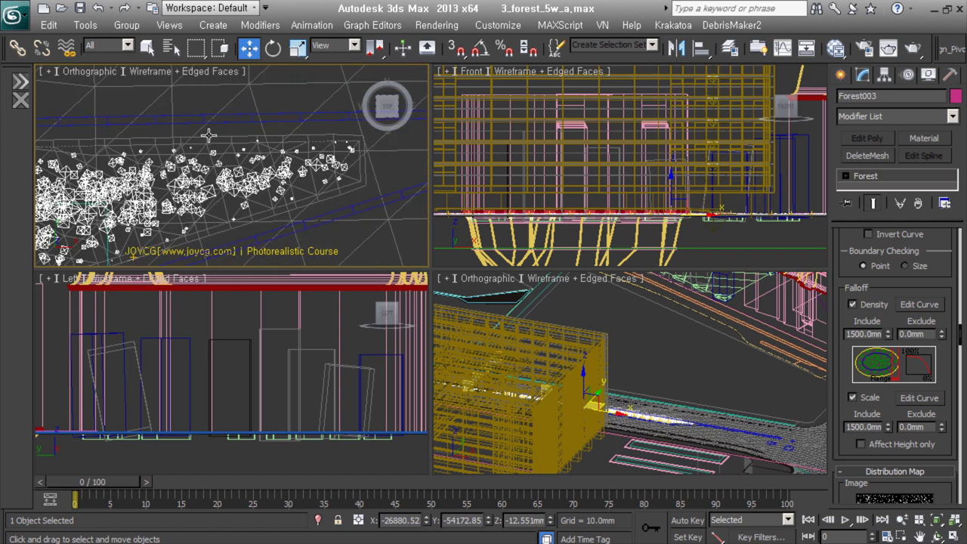
pyautogui.click(920, 398)
pyautogui.rightClick(78, 134)
pyautogui.click(106, 166)
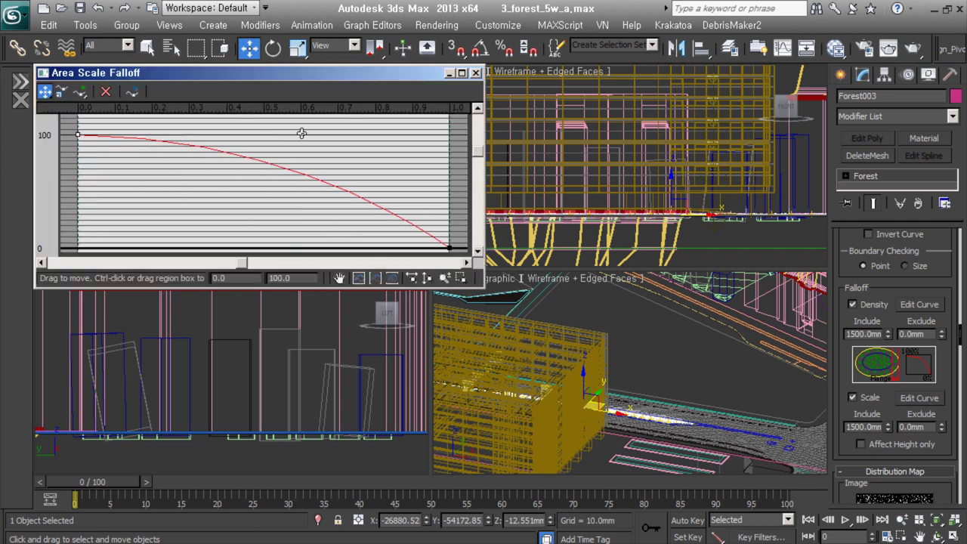
pyautogui.moveTo(426, 73); pyautogui.dragTo(910, 85)
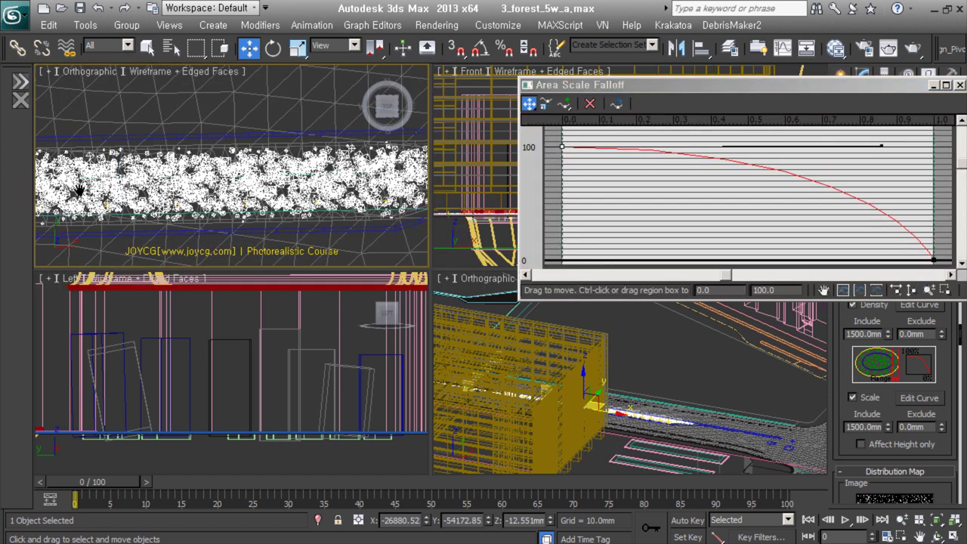
pyautogui.click(960, 85)
pyautogui.scroll(2, 242, 201)
pyautogui.scroll(3, 239, 201)
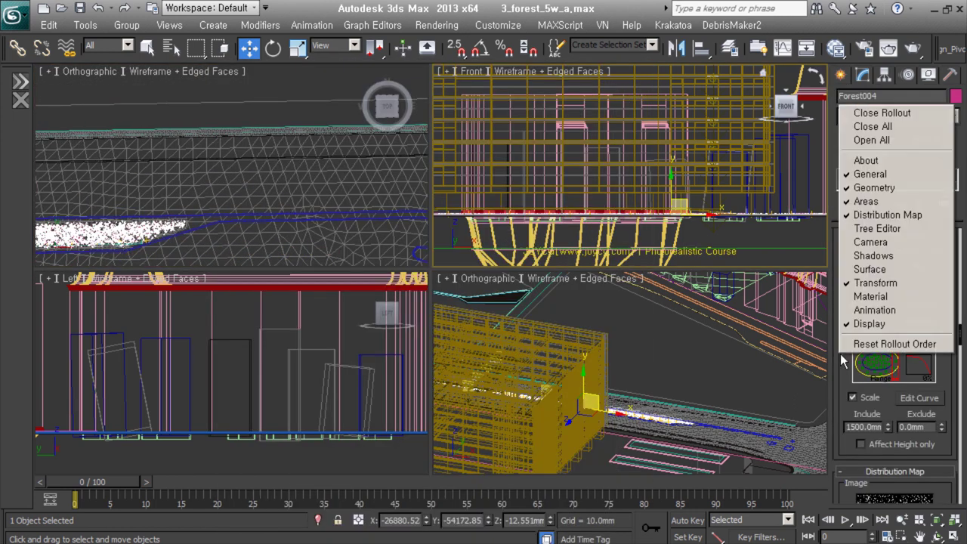
# Step: Set Forest004's collision radius to 40 and start copying it as Forest005
pyautogui.click(870, 269)
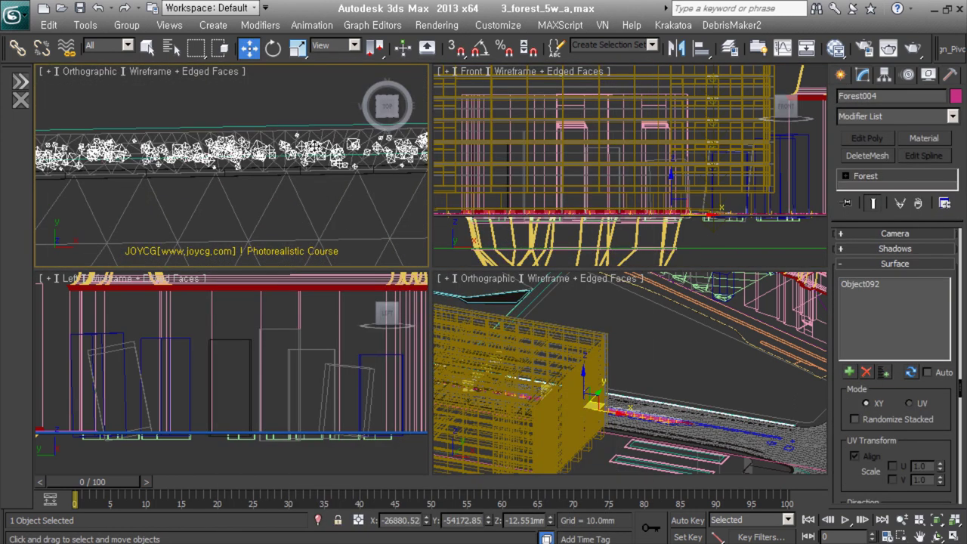
pyautogui.scroll(-10, 842, 464)
pyautogui.scroll(-3, 857, 425)
pyautogui.scroll(-5, 850, 437)
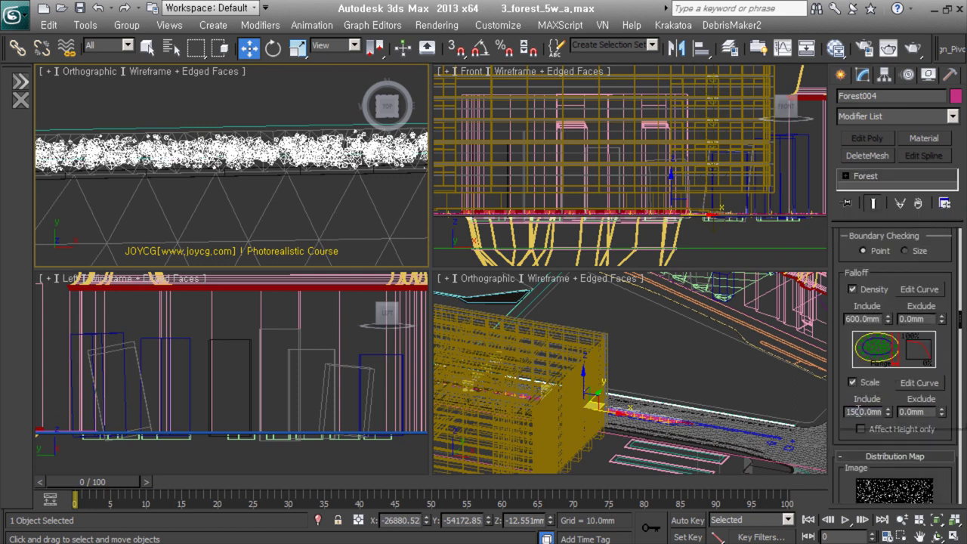
pyautogui.scroll(5, 845, 383)
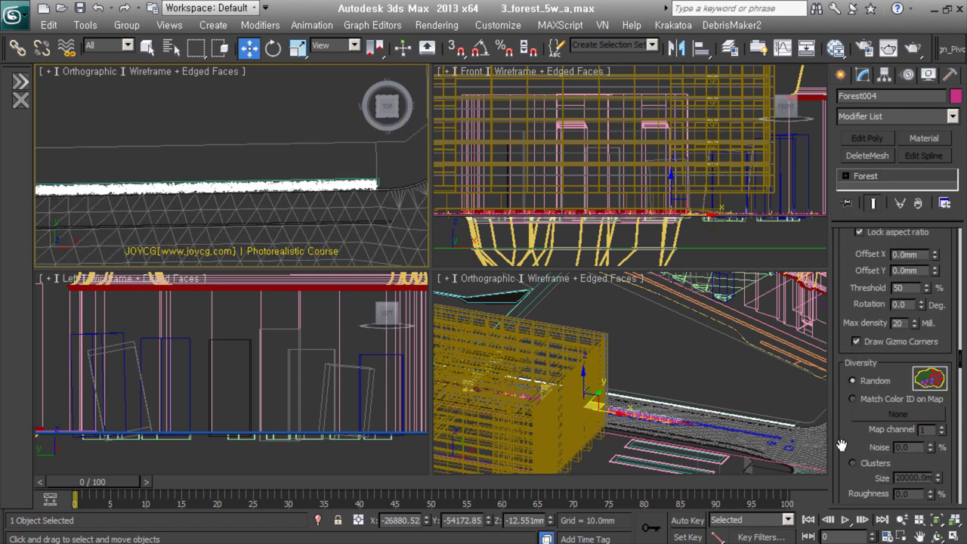
pyautogui.scroll(5, 842, 446)
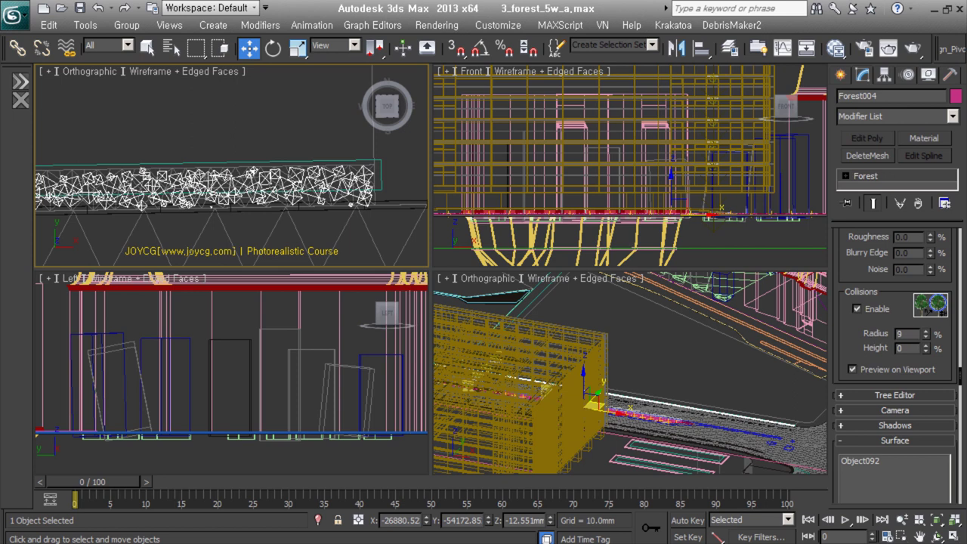
pyautogui.write('40')
pyautogui.press('Return')
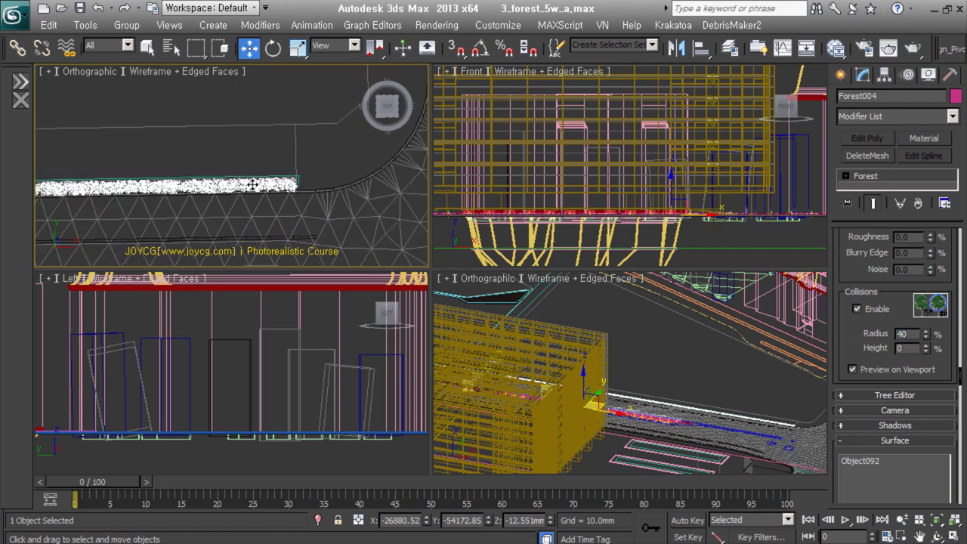
pyautogui.scroll(10, 253, 184)
pyautogui.hotkey('ctrl', 'v')
# Step: Confirm the Forest005 copy and jump to its Surface settings rollout
pyautogui.click(443, 341)
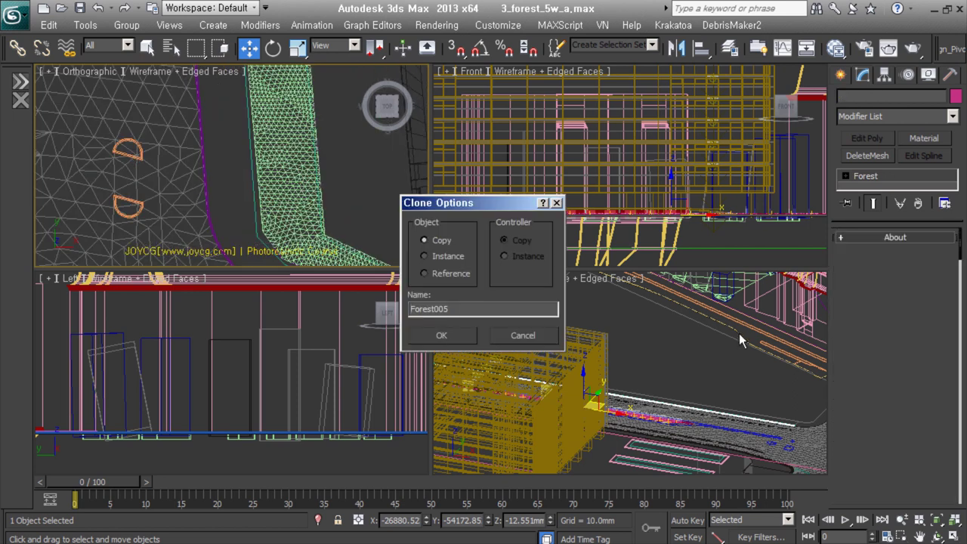
pyautogui.rightClick(851, 338)
pyautogui.click(894, 189)
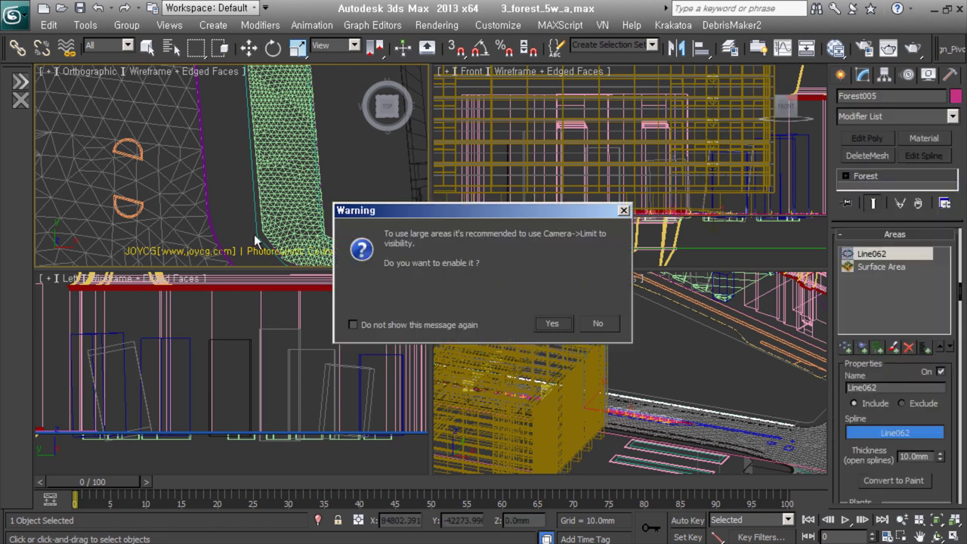
pyautogui.rightClick(845, 165)
pyautogui.click(881, 323)
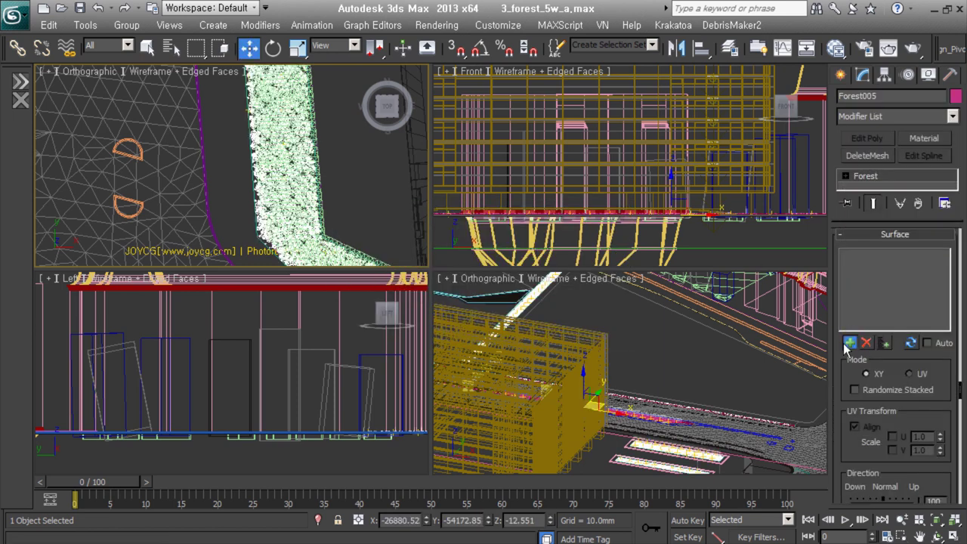
# Step: Pick the bent sidewalk strip Shape003 as the scatter surface and view the trees along it
pyautogui.moveTo(318, 227); pyautogui.dragTo(228, 177, button='middle')
pyautogui.click(228, 177)
pyautogui.click(228, 174)
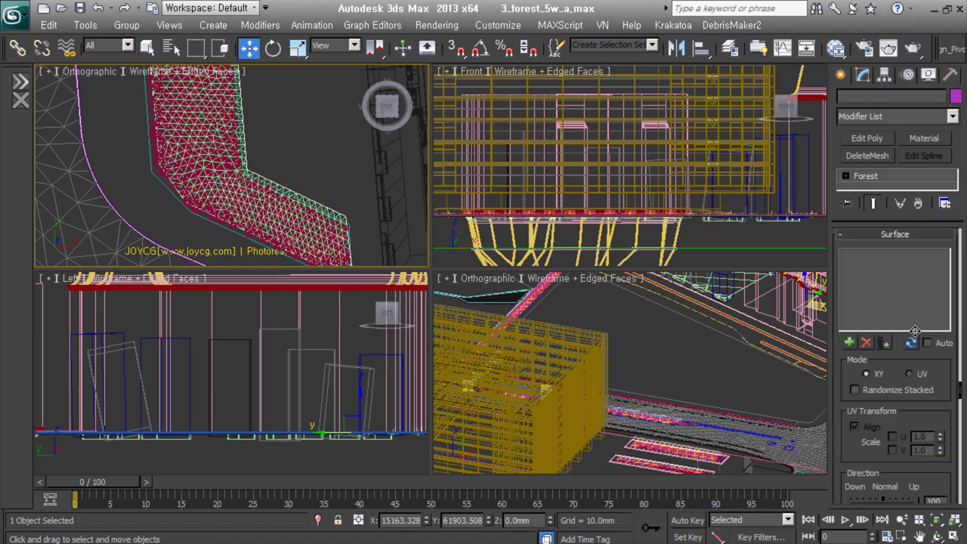
pyautogui.moveTo(173, 200); pyautogui.dragTo(225, 202, button='middle')
pyautogui.scroll(-5, 225, 202)
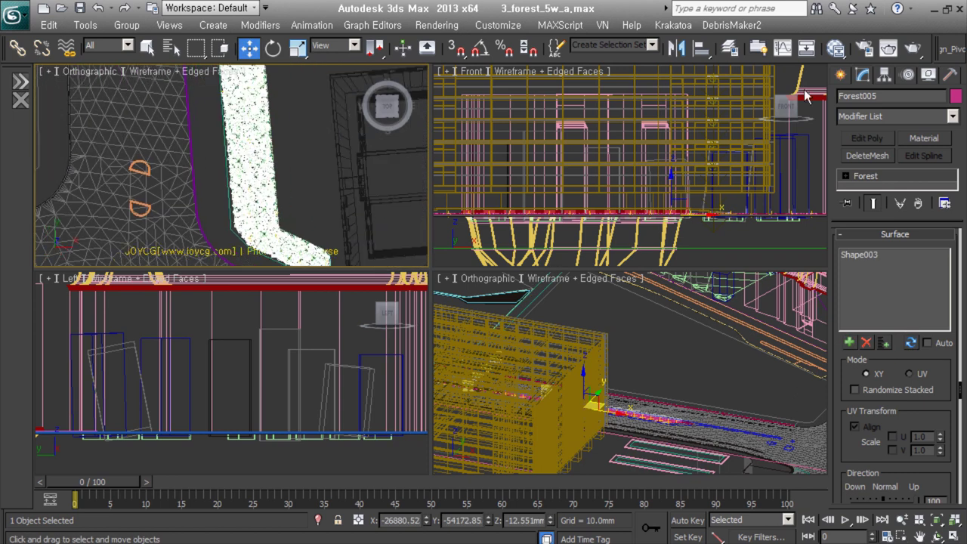
pyautogui.click(111, 150)
pyautogui.moveTo(110, 150); pyautogui.dragTo(241, 219, button='middle')
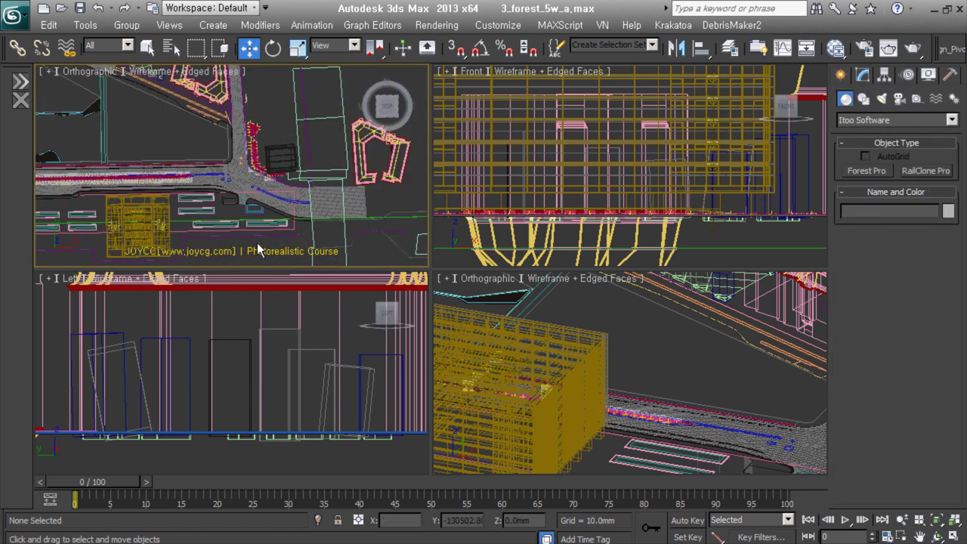
# Step: Select all the forest scatter objects through Select From Scene (H)
pyautogui.scroll(4, 264, 144)
pyautogui.scroll(3, 147, 170)
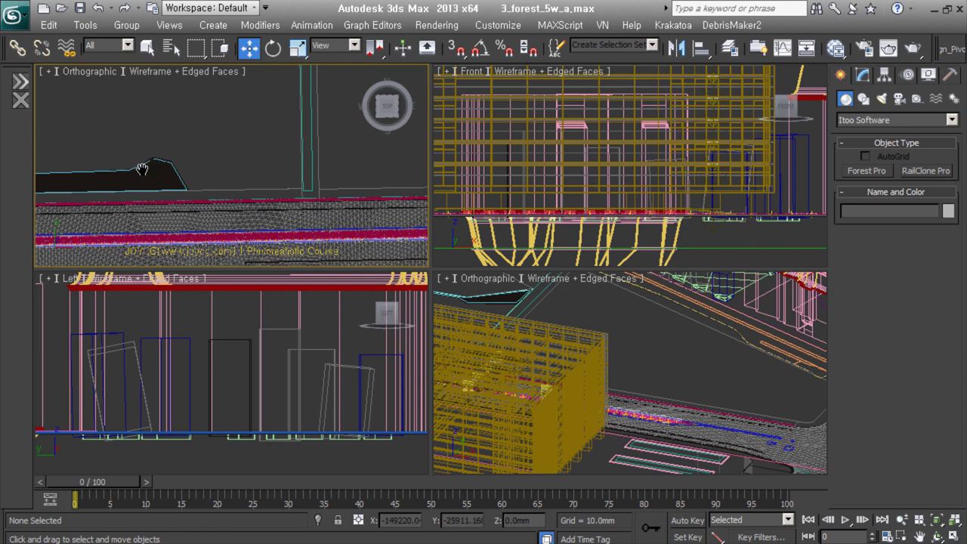
pyautogui.scroll(-3, 142, 170)
pyautogui.scroll(1, 217, 166)
pyautogui.write('hfor')
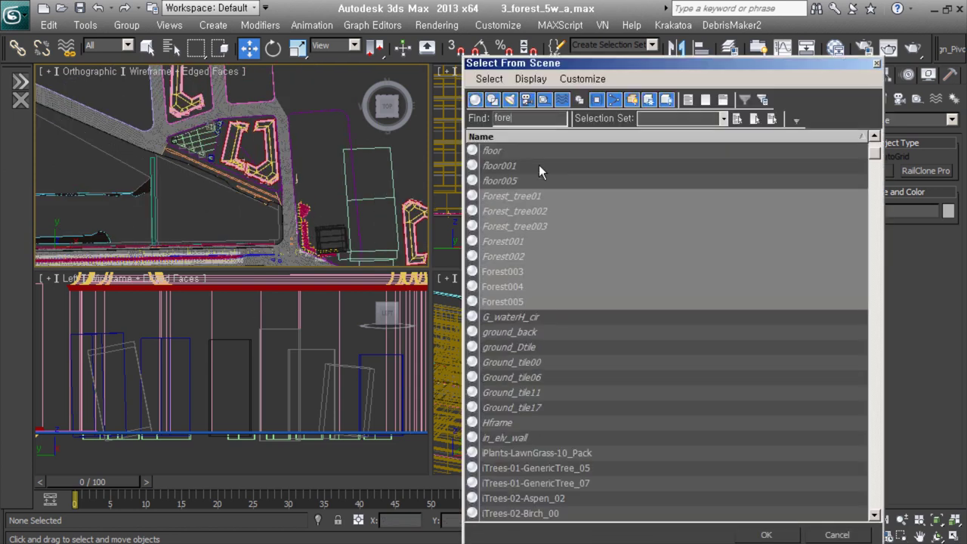
pyautogui.press('Return')
pyautogui.click(228, 202)
# Step: Select the road mesh in the viewport
pyautogui.scroll(3, 227, 166)
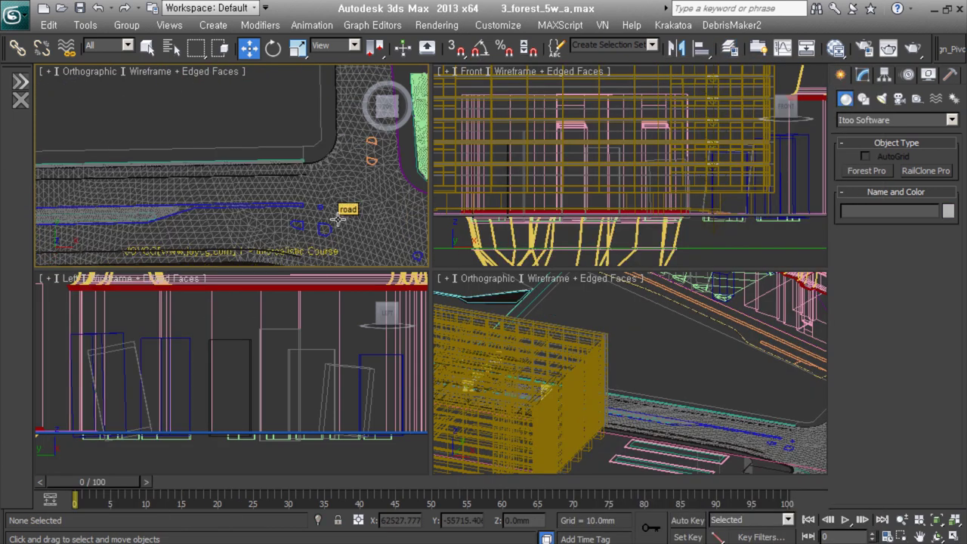
pyautogui.scroll(2, 227, 166)
pyautogui.click(393, 249)
pyautogui.scroll(-2, 417, 244)
# Step: View the ref\map2.jpg aerial photo from the 2014-VPE_S6 folder, then close the viewer and Explorer
pyautogui.hotkey('alt', 'Tab')
pyautogui.press('BackSpace')
pyautogui.doubleClick(192, 177)
pyautogui.scroll(-5, 198, 259)
pyautogui.scroll(-5, 198, 259)
pyautogui.doubleClick(133, 393)
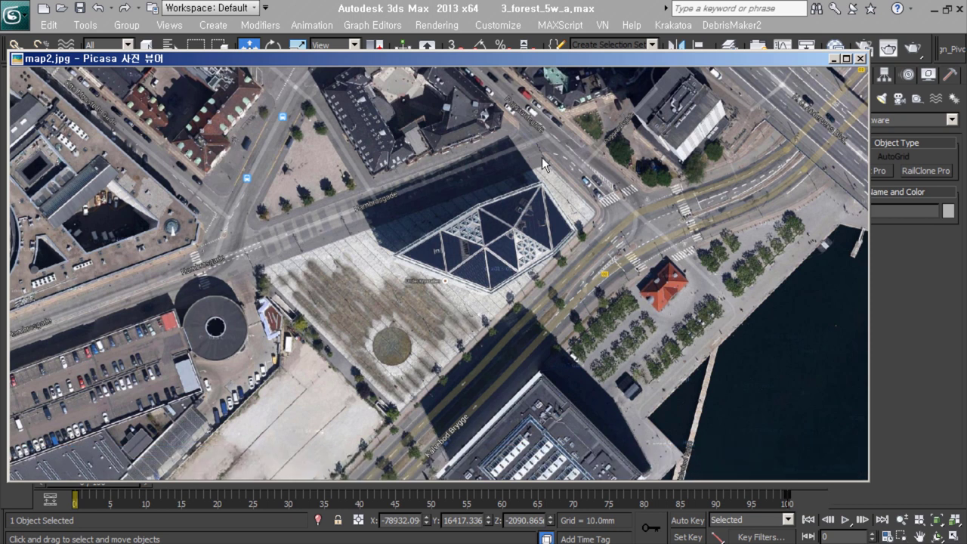
pyautogui.scroll(1, 512, 164)
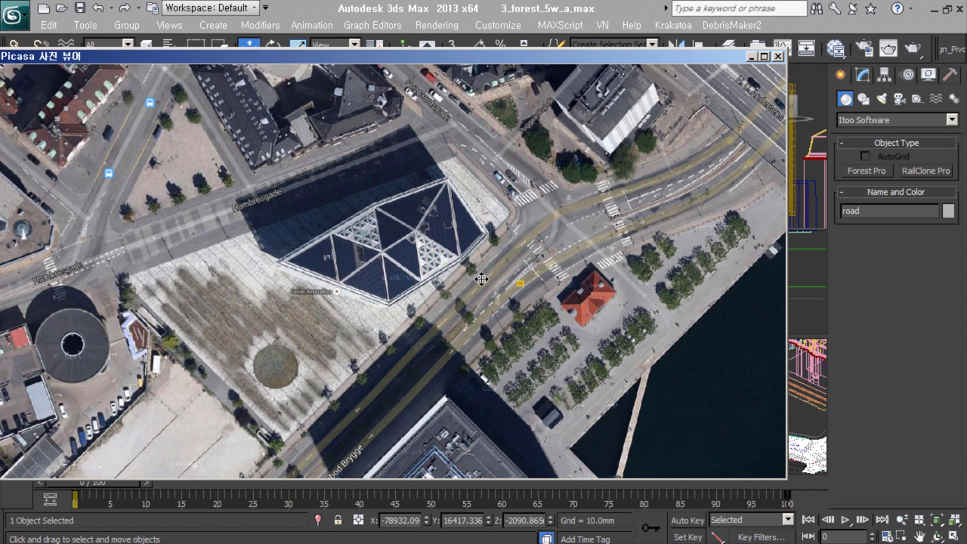
pyautogui.click(753, 57)
pyautogui.click(446, 60)
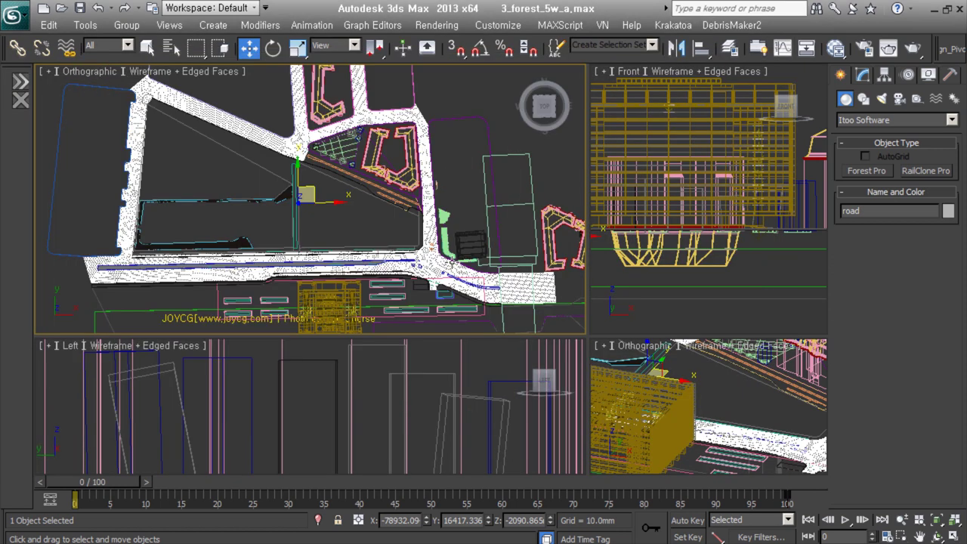
# Step: Inspect the road's UVW Map modifiers and select the site-wide planar mapping on channel 2
pyautogui.click(863, 74)
pyautogui.moveTo(275, 92); pyautogui.dragTo(275, 126, button='middle')
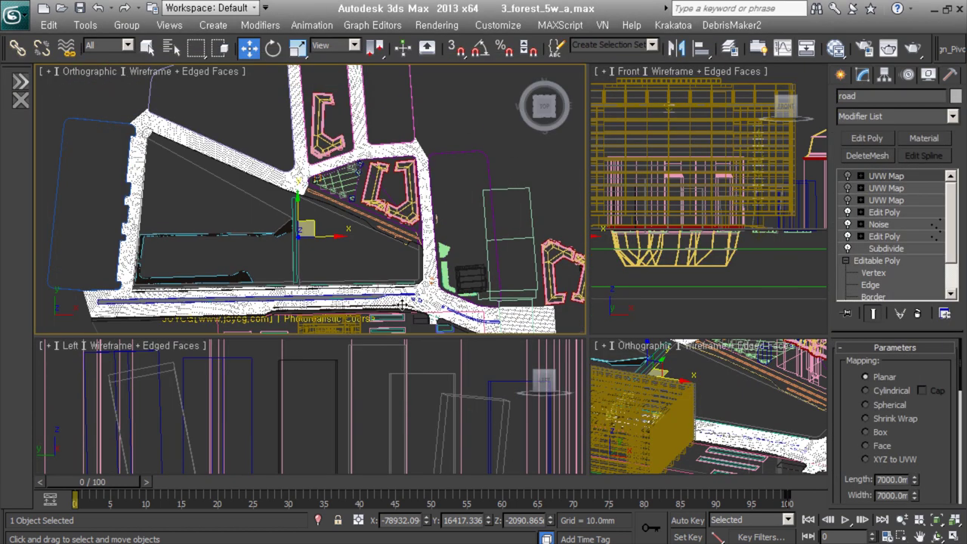
pyautogui.click(886, 175)
pyautogui.scroll(-2, 892, 423)
pyautogui.scroll(5, 295, 173)
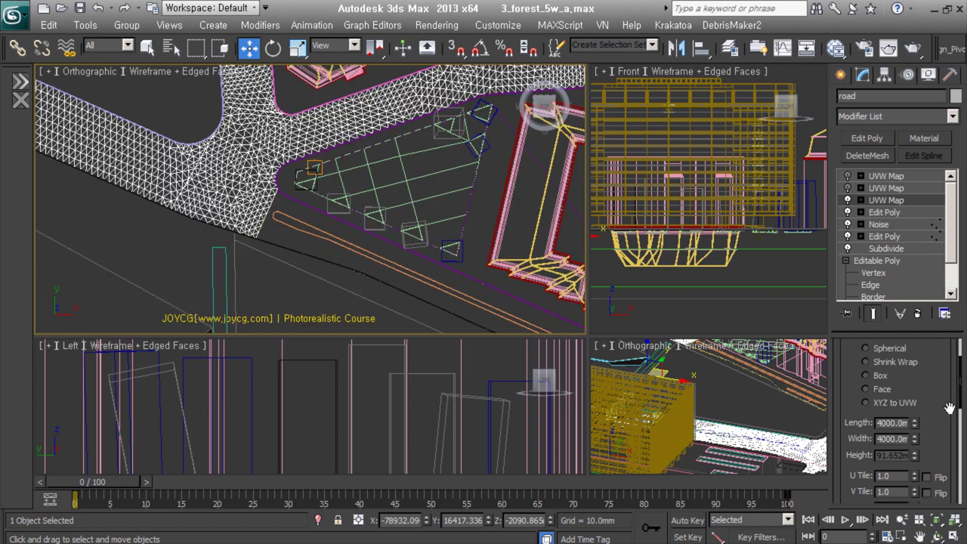
pyautogui.scroll(-3, 892, 424)
pyautogui.scroll(-3, 377, 189)
pyautogui.scroll(-3, 378, 189)
pyautogui.click(887, 189)
# Step: Show the whole site in a maximized, zoom-extents Top view, then browse to the 2014-VPE_S6 folder
pyautogui.press('t')
pyautogui.hotkey('ctrl', 'shift', 'z')
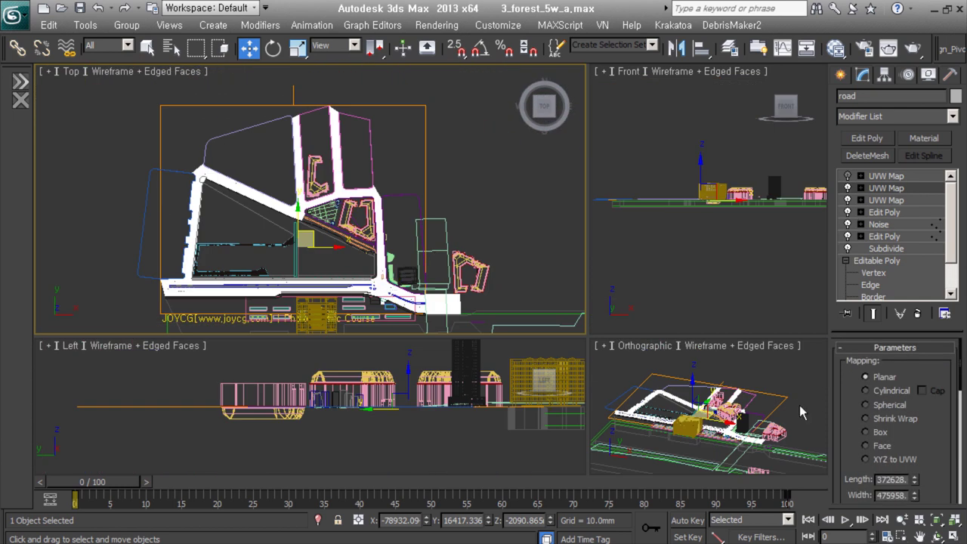
pyautogui.scroll(-3, 850, 354)
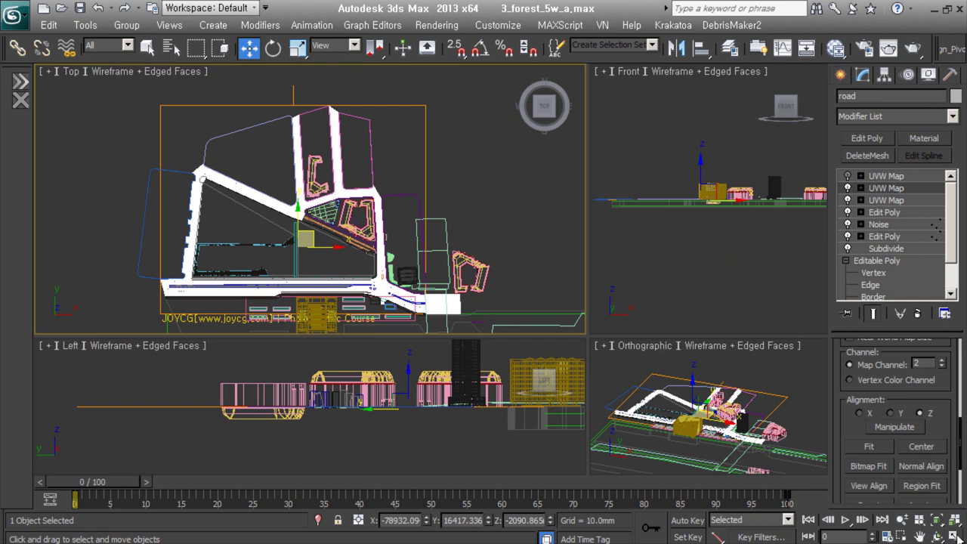
pyautogui.hotkey('alt', 'w')
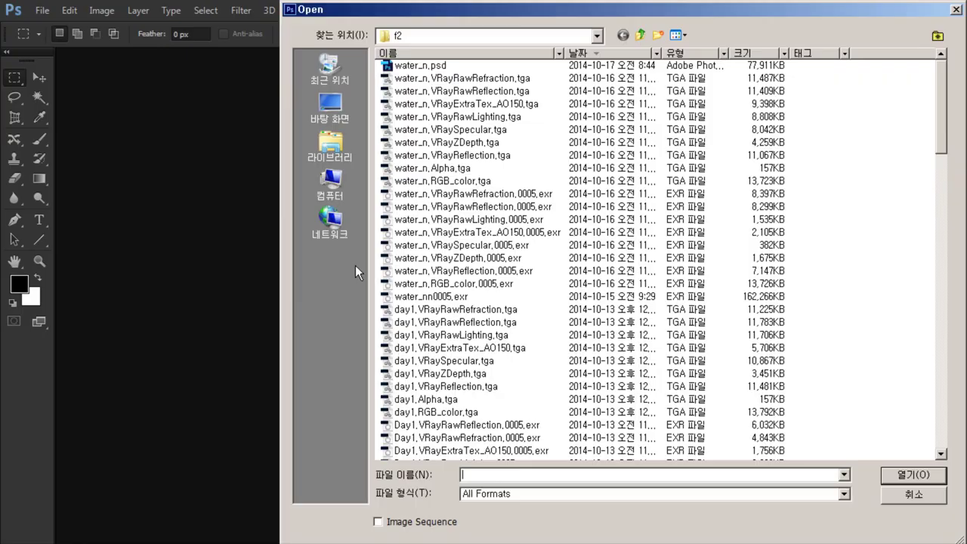
pyautogui.click(639, 35)
# Step: Open road_mask.psd from the Maps folder and select Layer 1 copy
pyautogui.doubleClick(405, 116)
pyautogui.doubleClick(892, 94)
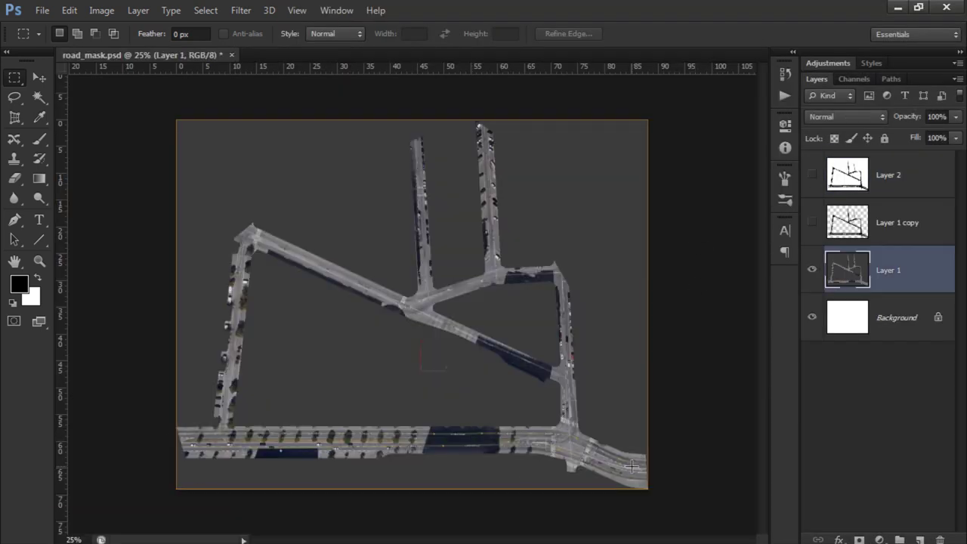
pyautogui.click(813, 223)
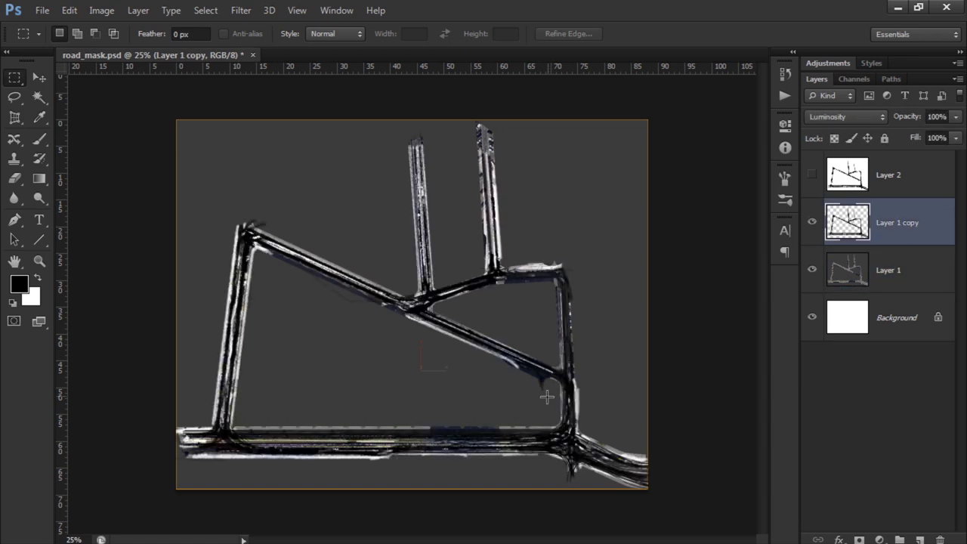
pyautogui.keyDown('alt'); pyautogui.scroll(3, 572, 479); pyautogui.keyUp('alt')
# Step: Pick the Brush tool and check the pixel dimensions in Image Size without changes
pyautogui.click(42, 142)
pyautogui.rightClick(457, 286)
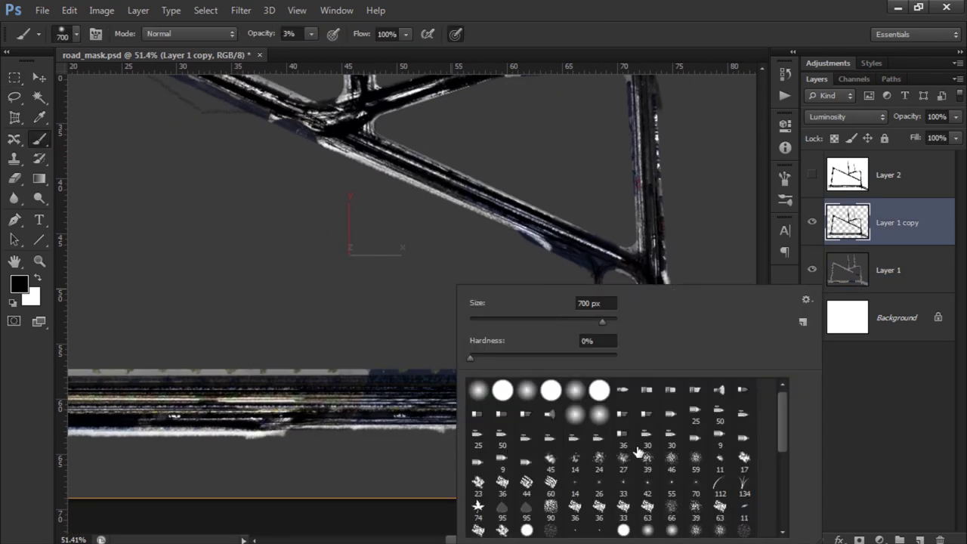
pyautogui.press('Escape')
pyautogui.hotkey('ctrl', 'alt', 'i')
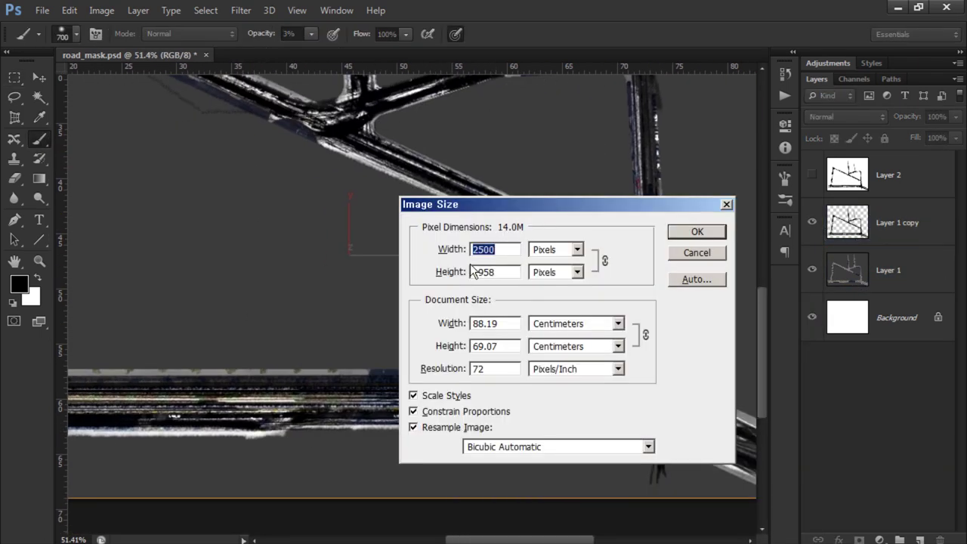
pyautogui.click(696, 252)
# Step: Hide Layer 1 copy, paint a dark tyre track on new Layer 3 along the lower road, then delete Layer 3
pyautogui.click(812, 270)
pyautogui.click(812, 270)
pyautogui.click(813, 222)
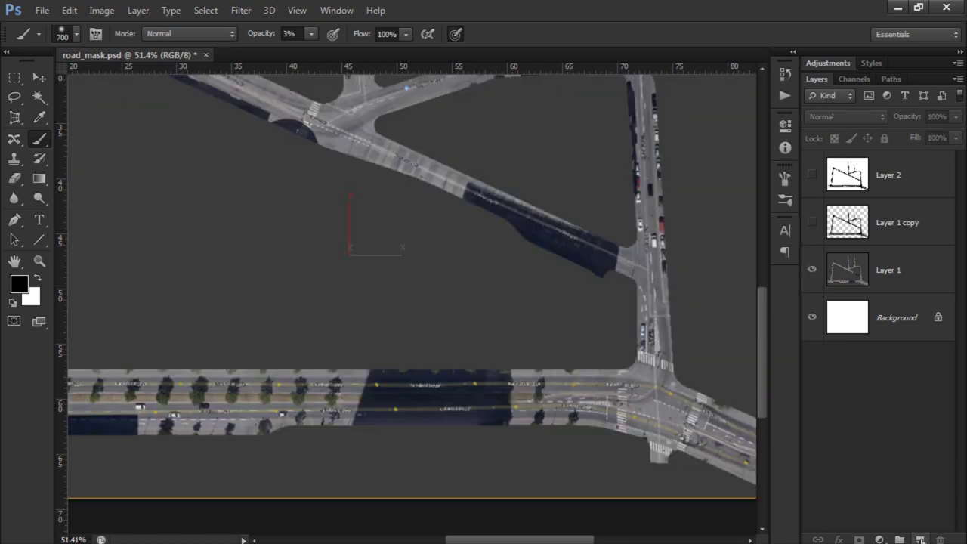
pyautogui.hotkey('ctrl', 'shift', 'alt', 'n')
pyautogui.rightClick(282, 226)
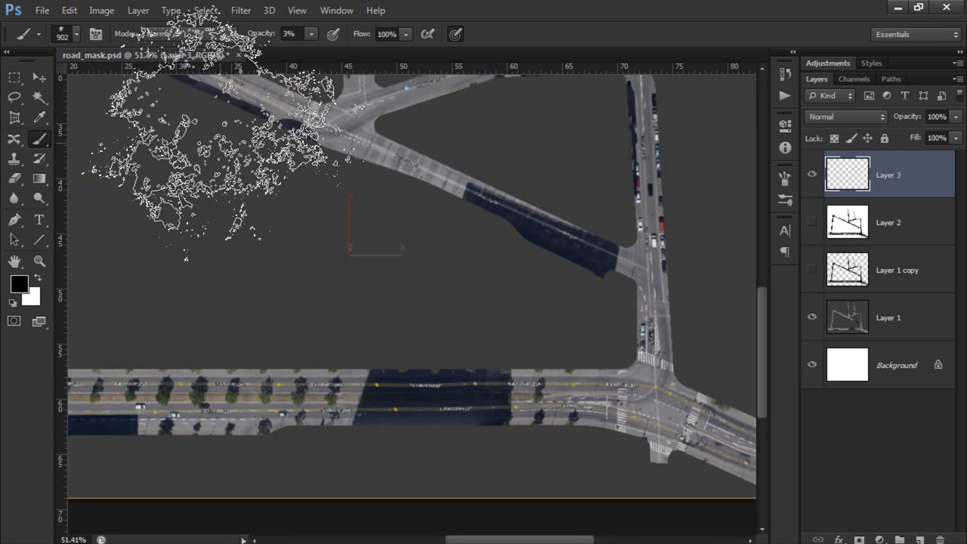
pyautogui.press('Return')
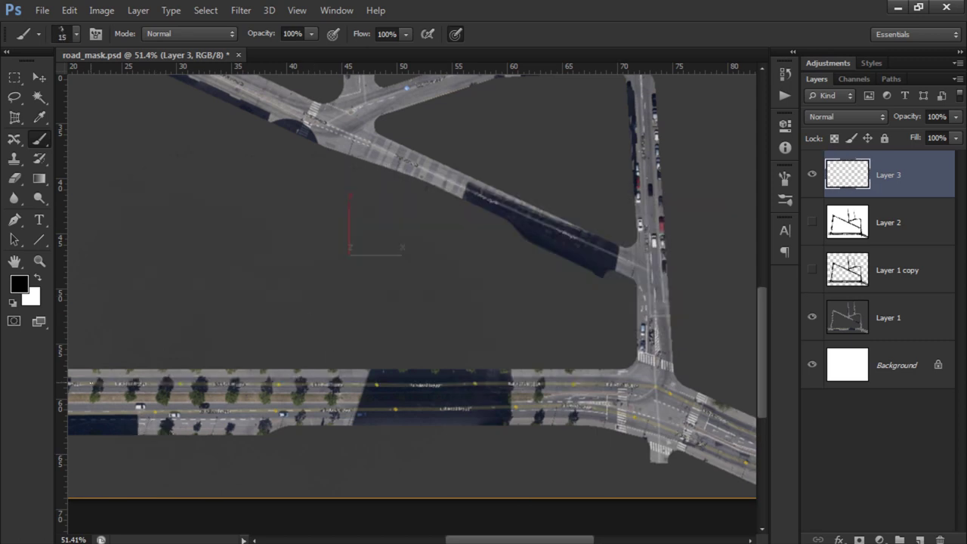
pyautogui.moveTo(94, 392); pyautogui.dragTo(650, 390)
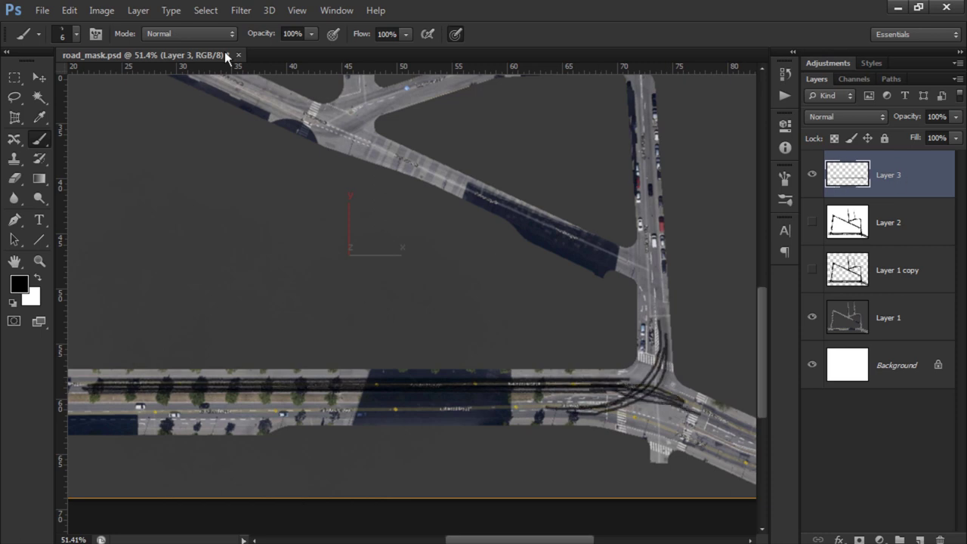
pyautogui.moveTo(892, 175); pyautogui.dragTo(941, 540)
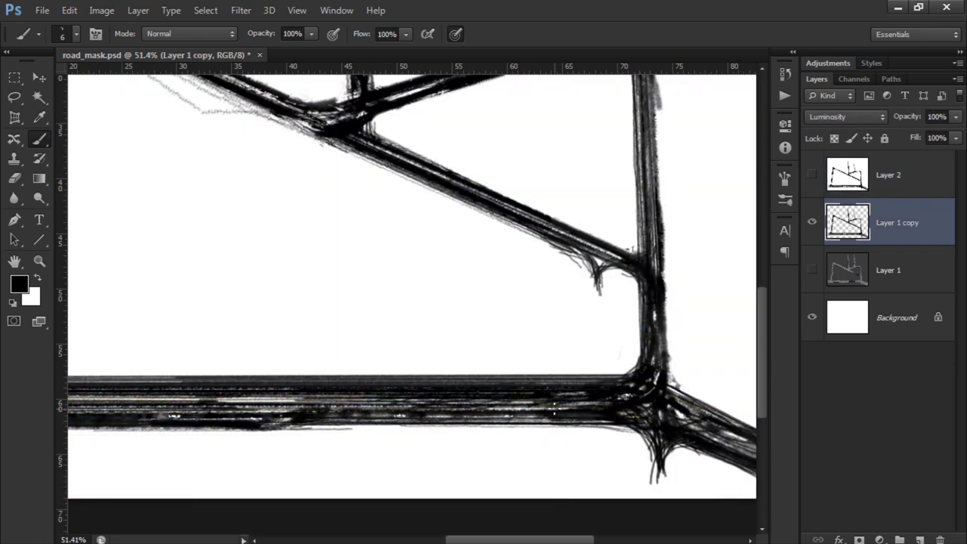
# Step: Make Layer 2 visible and active, lasso the lower road and apply a Motion Blur of about 301 pixels
pyautogui.click(888, 174)
pyautogui.click(813, 174)
pyautogui.moveTo(537, 393)
pyautogui.mouseDown()
pyautogui.moveTo(648, 378)
pyautogui.moveTo(628, 359)
pyautogui.mouseUp()
pyautogui.press('l')
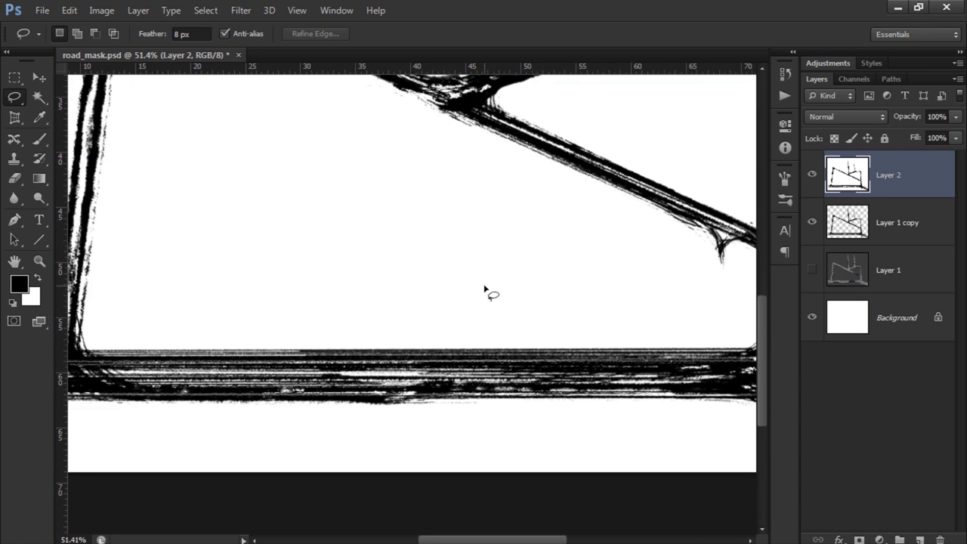
pyautogui.write('0')
pyautogui.moveTo(706, 321); pyautogui.dragTo(706, 359)
pyautogui.click(241, 10)
pyautogui.click(491, 257)
pyautogui.moveTo(553, 427); pyautogui.dragTo(615, 428)
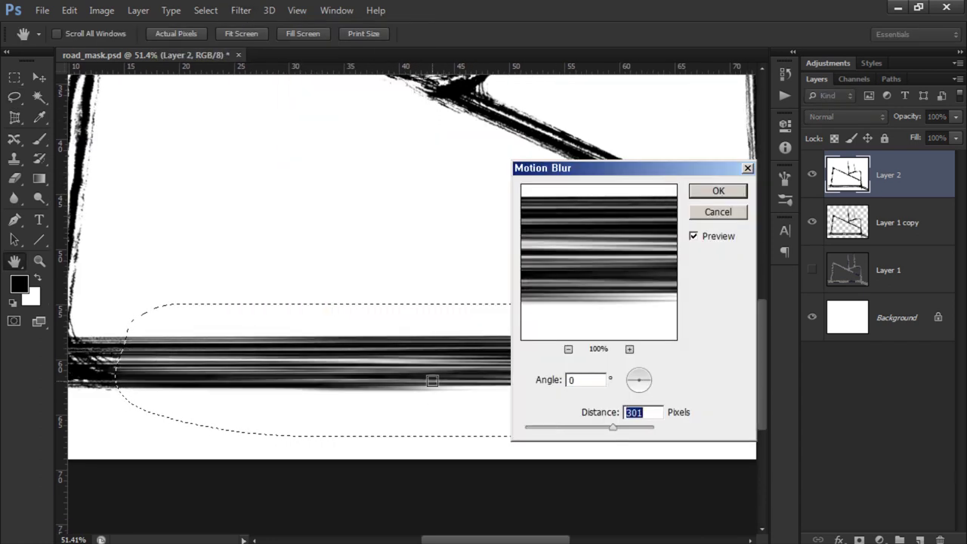
pyautogui.press('Return')
pyautogui.hscroll(5, 597, 339)
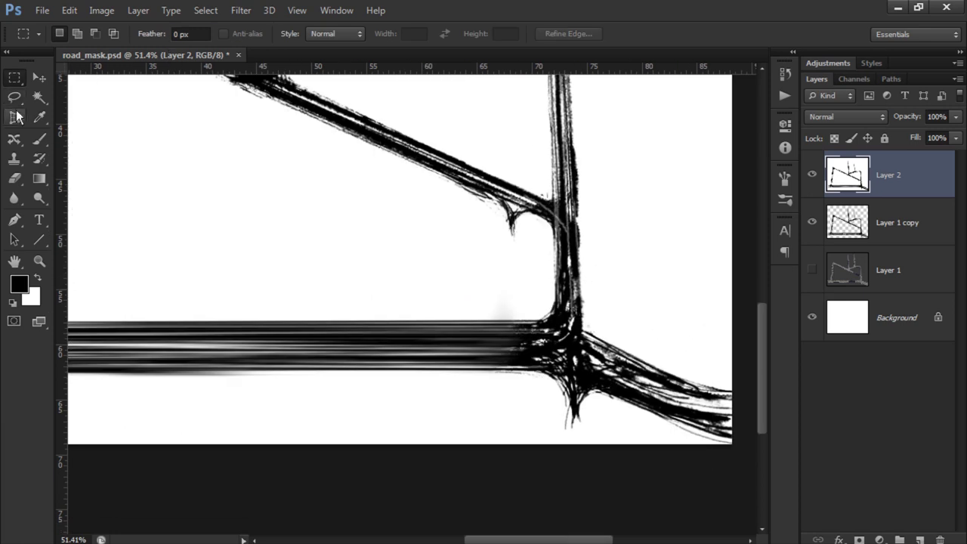
# Step: Lasso the road intersection and apply a 1.5 pixel Gaussian Blur
pyautogui.click(14, 96)
pyautogui.moveTo(502, 310); pyautogui.dragTo(505, 323)
pyautogui.click(241, 10)
pyautogui.click(484, 227)
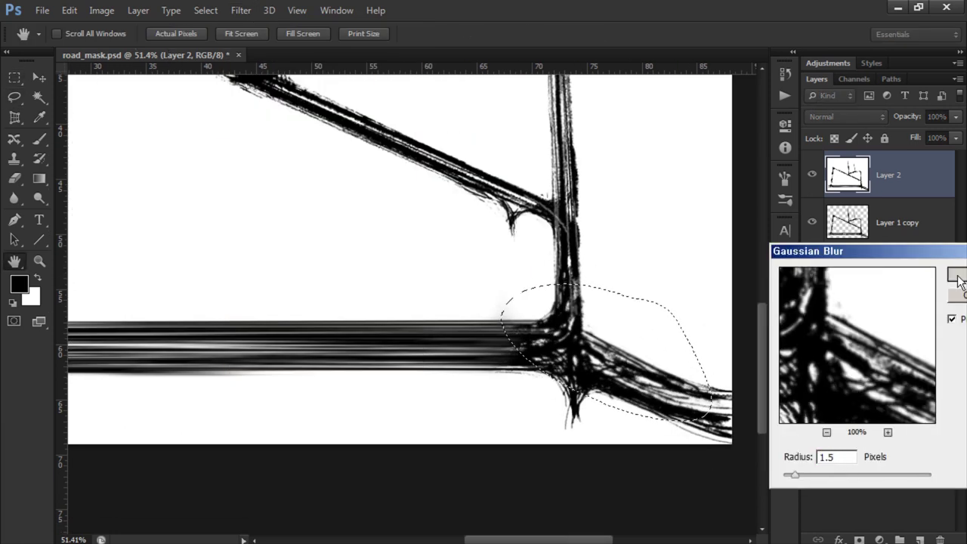
pyautogui.click(957, 276)
pyautogui.scroll(3, 520, 276)
# Step: Apply a Motion Blur angled along the diagonal road, then deselect
pyautogui.click(241, 9)
pyautogui.click(484, 257)
pyautogui.moveTo(639, 380)
pyautogui.mouseDown()
pyautogui.moveTo(650, 389)
pyautogui.moveTo(642, 382)
pyautogui.mouseUp()
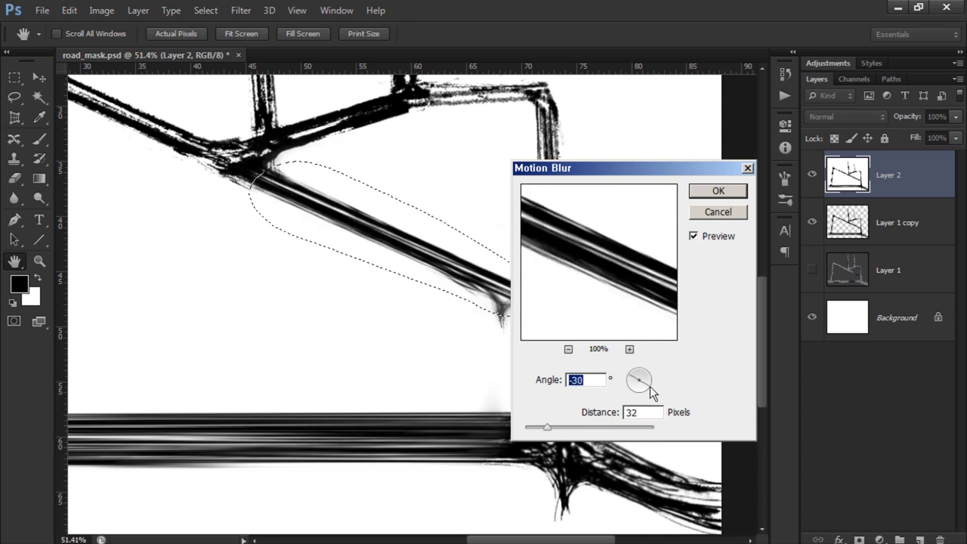
pyautogui.press('Return')
pyautogui.hotkey('ctrl', 'd')
# Step: Close the road_mask document, answering the save prompt, and pan the top view over the road
pyautogui.moveTo(204, 54); pyautogui.dragTo(188, 123)
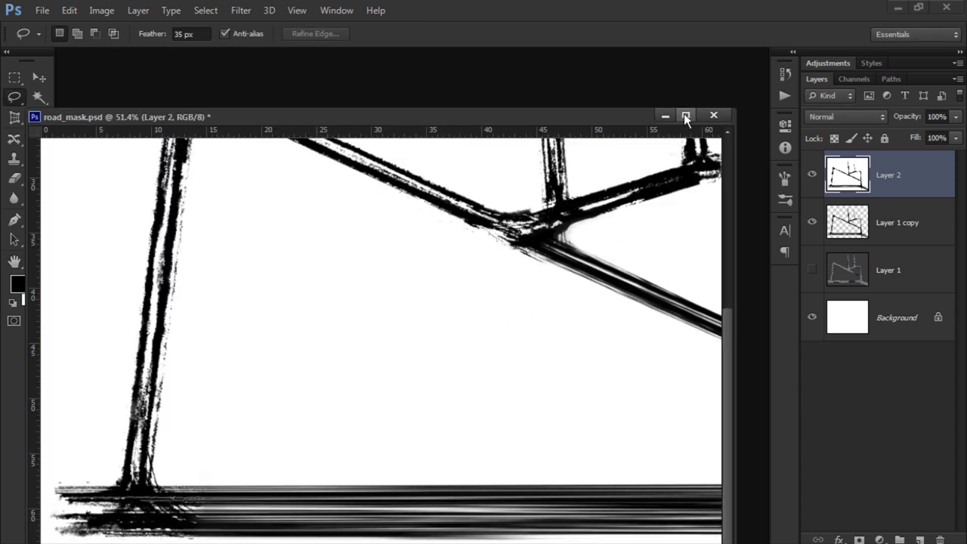
pyautogui.click(713, 121)
pyautogui.click(486, 218)
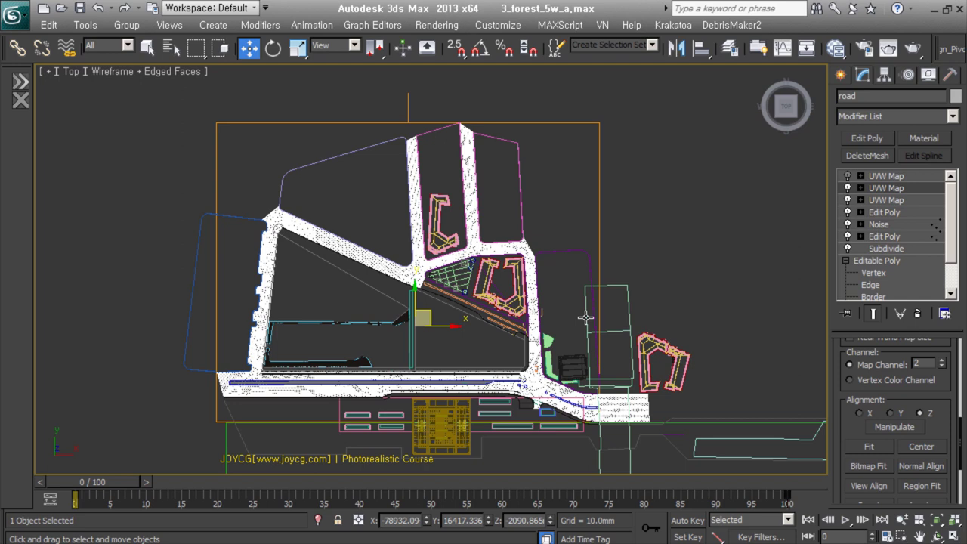
pyautogui.scroll(5, 484, 318)
pyautogui.moveTo(438, 359); pyautogui.dragTo(463, 368, button='middle')
pyautogui.scroll(4, 463, 368)
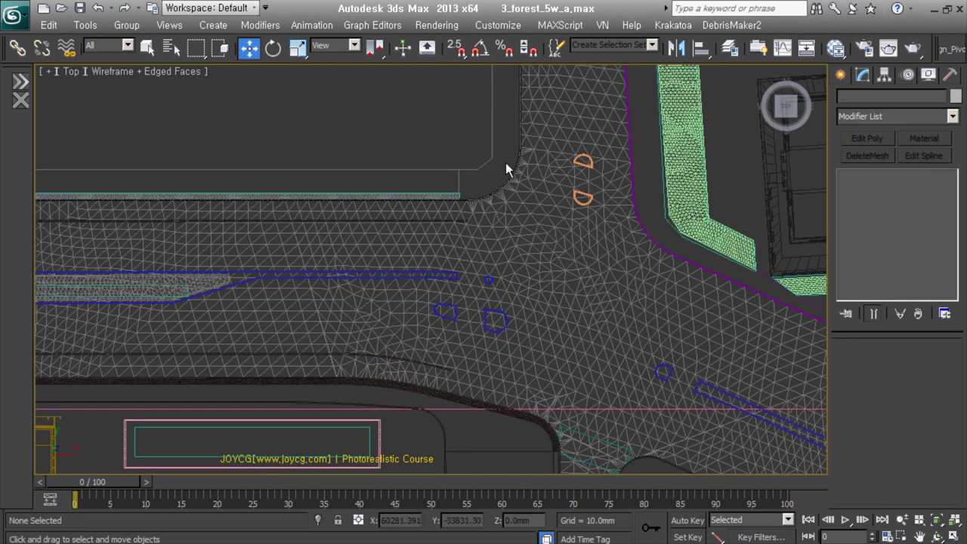
pyautogui.scroll(-3, 462, 369)
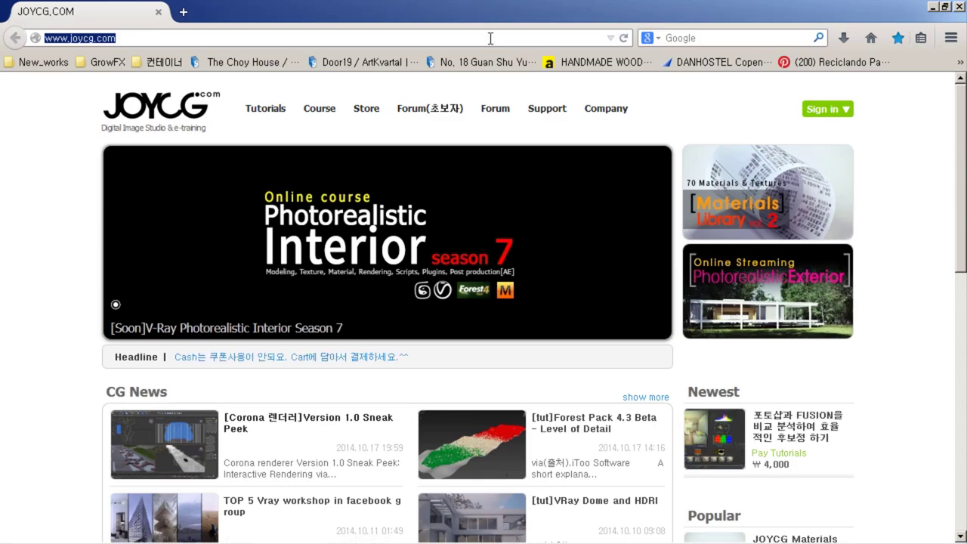
# Step: Go to cgtextures.com and open the Roads > Markings texture section
pyautogui.write('cgtextures.com')
pyautogui.press('Return')
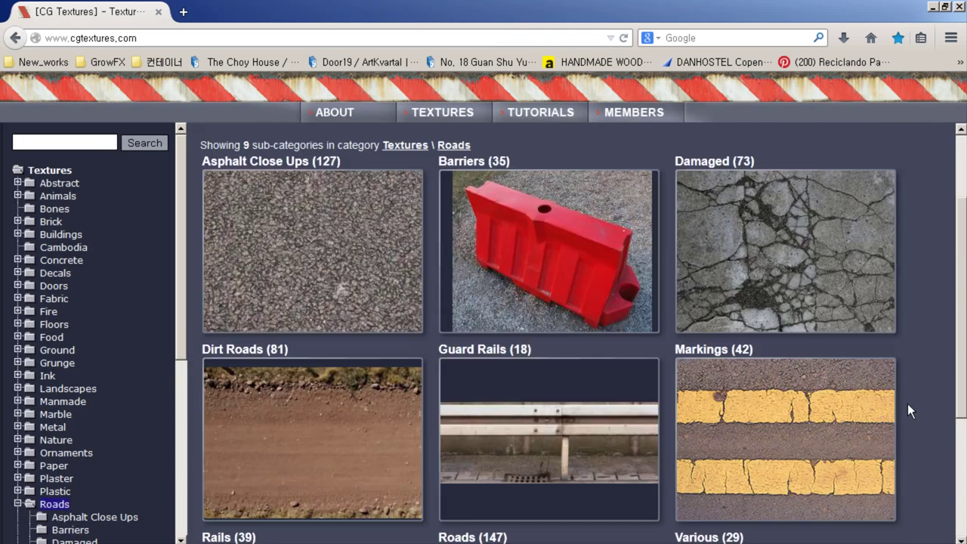
pyautogui.scroll(-2, 908, 405)
pyautogui.click(811, 292)
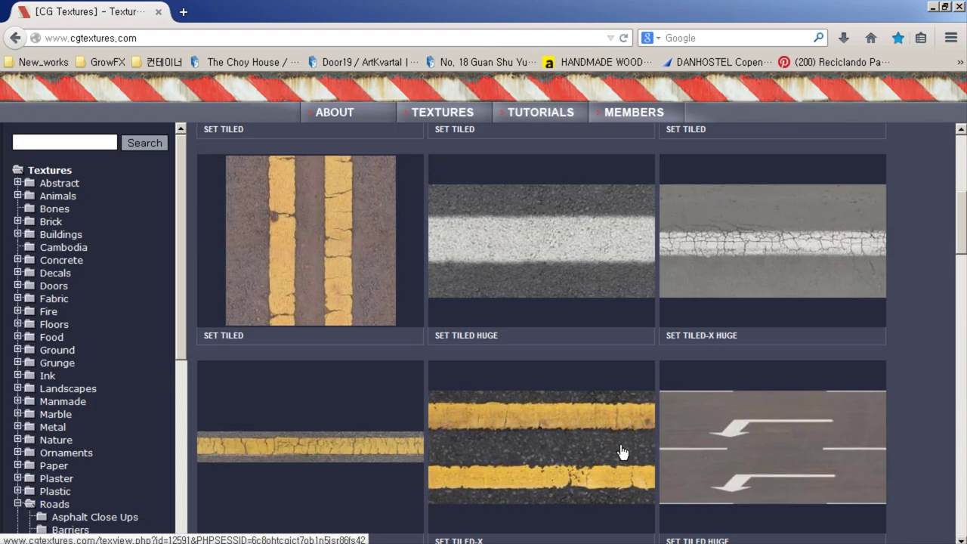
pyautogui.scroll(-4, 482, 320)
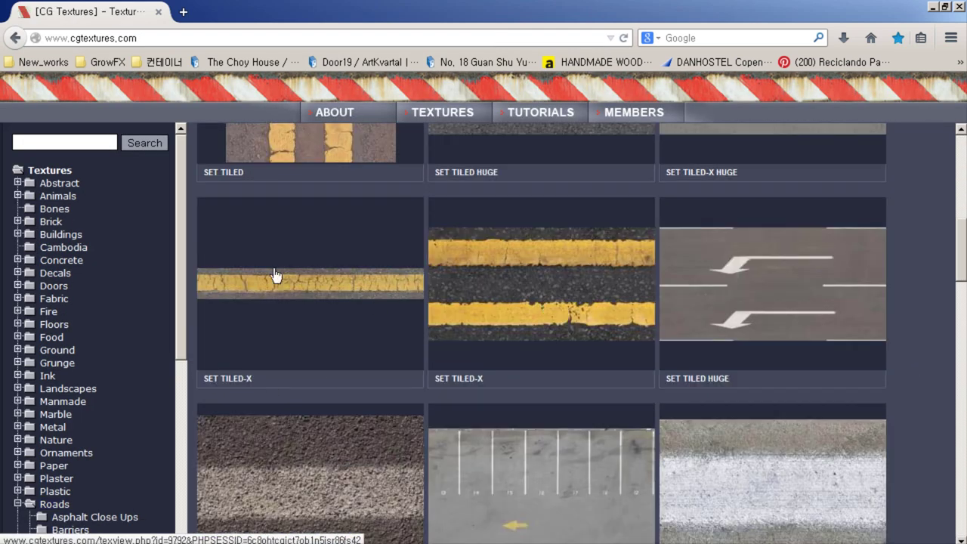
pyautogui.scroll(-5, 361, 270)
pyautogui.scroll(-5, 336, 297)
pyautogui.scroll(3, 541, 399)
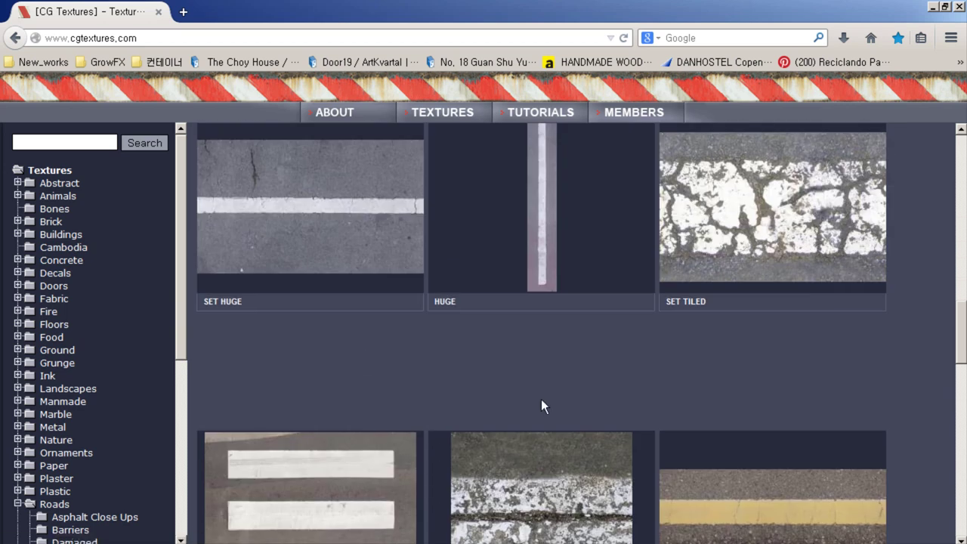
pyautogui.scroll(3, 542, 399)
pyautogui.scroll(3, 541, 399)
# Step: Open the cracked yellow stripe texture and save its Large version, RoadStripes0001_2_L.jpg
pyautogui.click(541, 399)
pyautogui.scroll(-5, 657, 362)
pyautogui.click(341, 384)
# Step: Copy the yellow paint to its own layer via Color Range and fill the Background black
pyautogui.press('Return')
pyautogui.hotkey('ctrl', 'w')
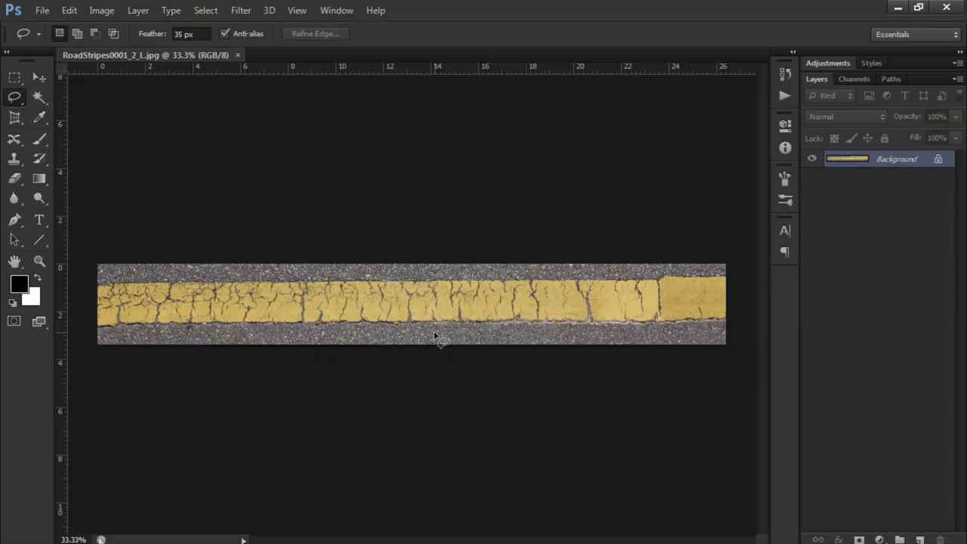
pyautogui.click(204, 10)
pyautogui.click(227, 121)
pyautogui.click(749, 195)
pyautogui.hotkey('ctrl', 'j')
pyautogui.click(894, 242)
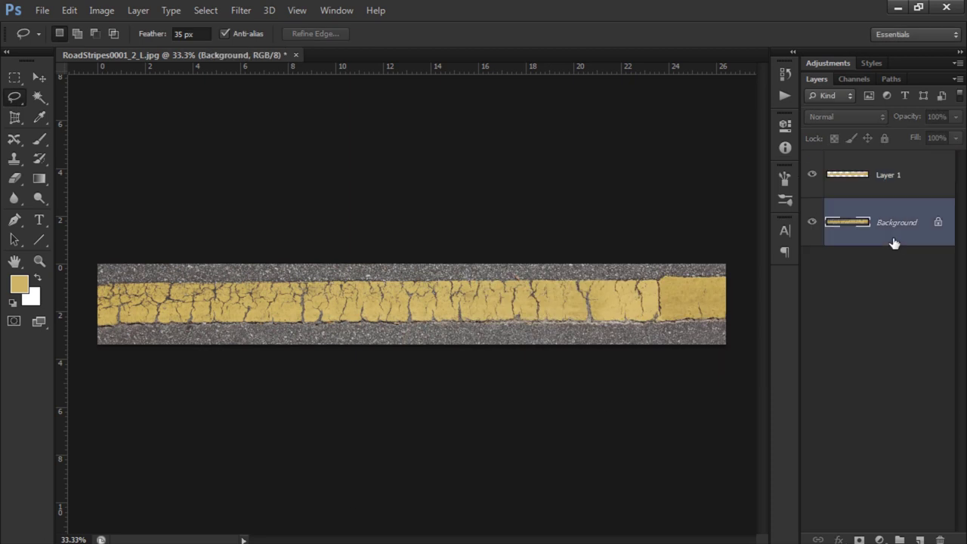
pyautogui.press('d')
pyautogui.hotkey('alt', 'BackSpace')
pyautogui.click(896, 180)
# Step: Skew the stripe straight against guides along its edges, then hide the guides
pyautogui.moveTo(289, 70); pyautogui.dragTo(108, 280)
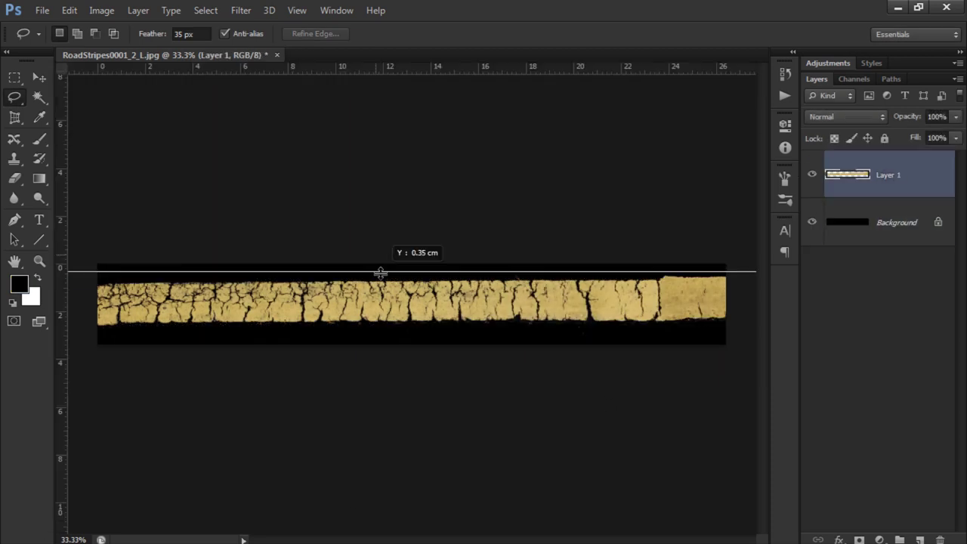
pyautogui.hotkey('ctrl', 't')
pyautogui.keyDown('ctrl'); pyautogui.moveTo(725, 305); pyautogui.dragTo(759, 329); pyautogui.keyUp('ctrl')
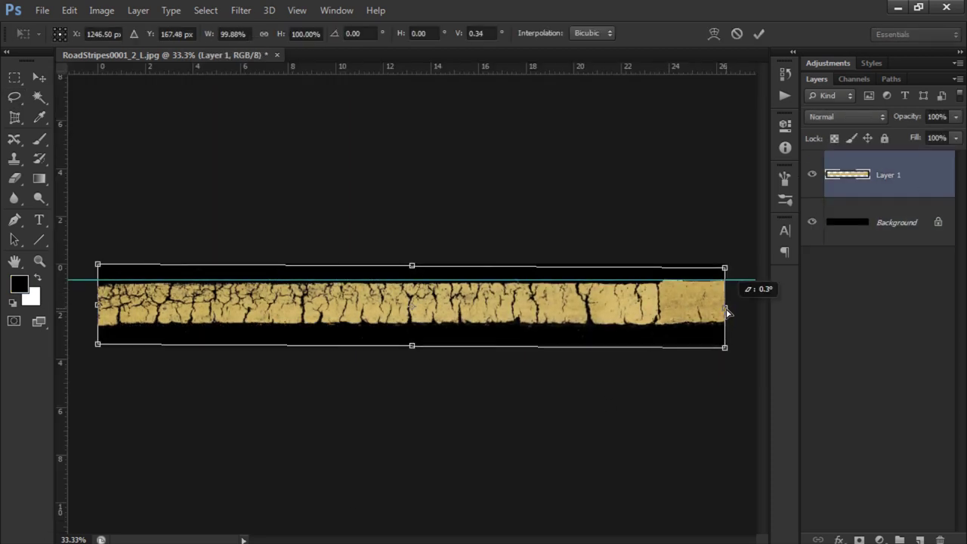
pyautogui.press('Return')
pyautogui.press('l')
pyautogui.moveTo(393, 70); pyautogui.dragTo(397, 322)
pyautogui.hotkey('ctrl', 'h')
# Step: Desaturate the stripe and push it to bright white with Curves
pyautogui.hotkey('ctrl', 'shift', 'u')
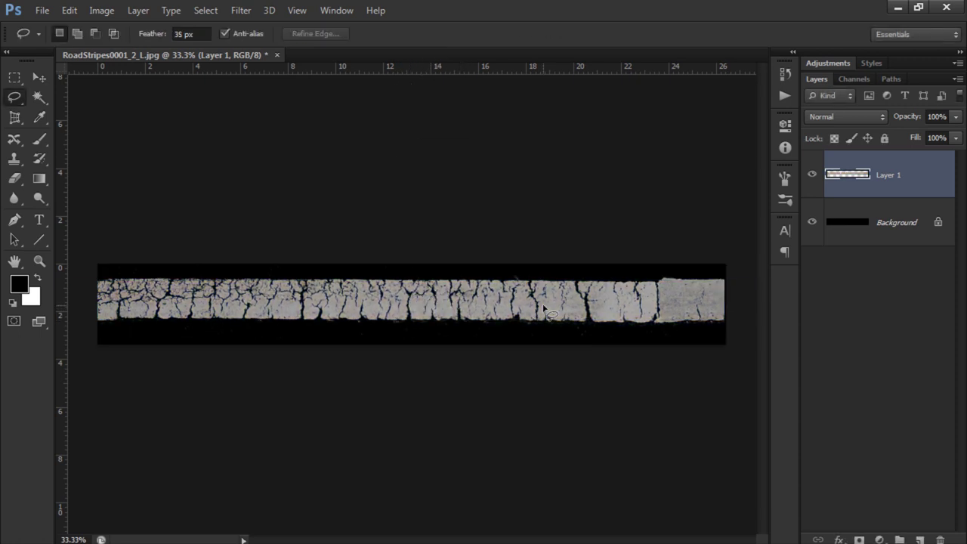
pyautogui.press('m')
pyautogui.click(101, 10)
pyautogui.moveTo(124, 44)
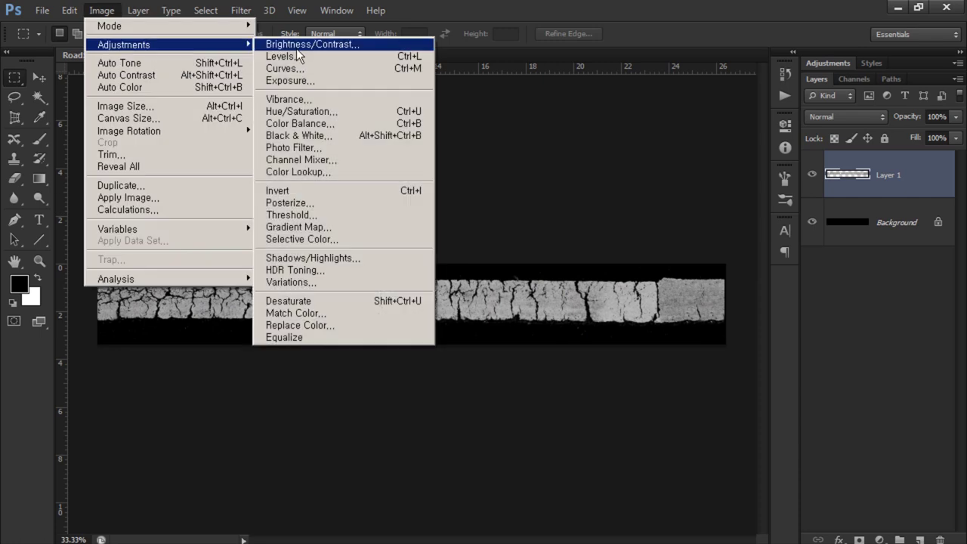
pyautogui.click(302, 68)
pyautogui.moveTo(565, 337); pyautogui.dragTo(424, 335)
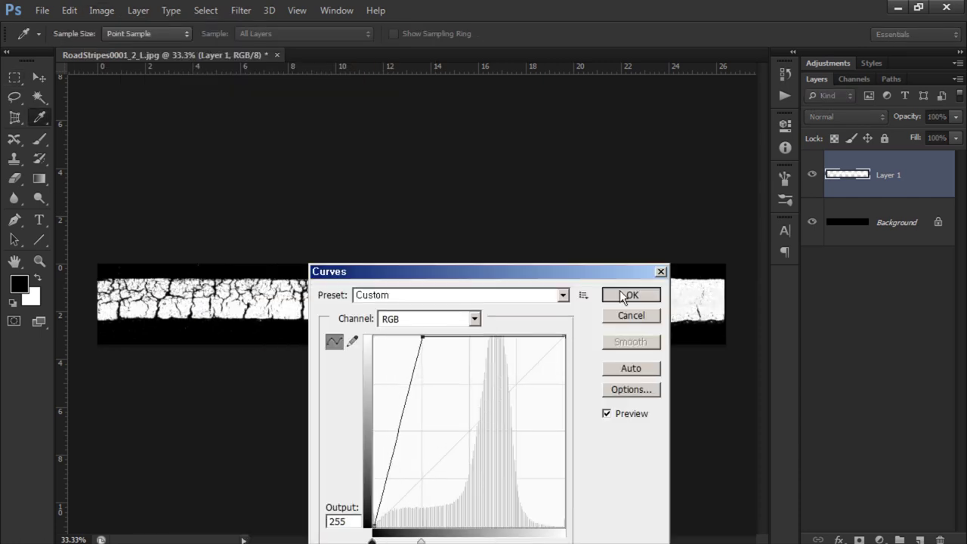
pyautogui.click(631, 294)
# Step: Add a horizontally flipped copy and stacked duplicates of the stripe, then merge them solid
pyautogui.hotkey('ctrl', 'j')
pyautogui.hotkey('ctrl', 't')
pyautogui.rightClick(448, 291)
pyautogui.click(491, 486)
pyautogui.press('Return')
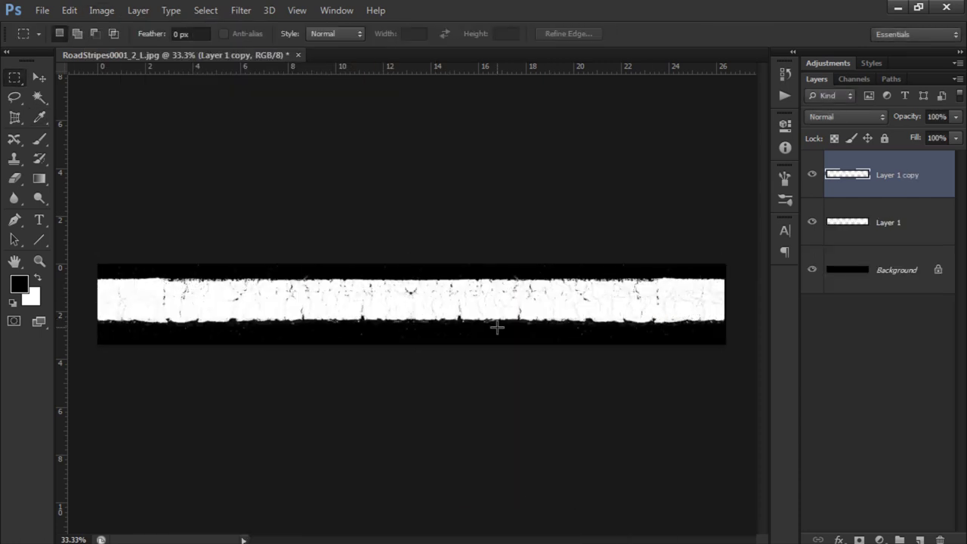
pyautogui.click(489, 325)
pyautogui.hotkey('ctrl', 'j')
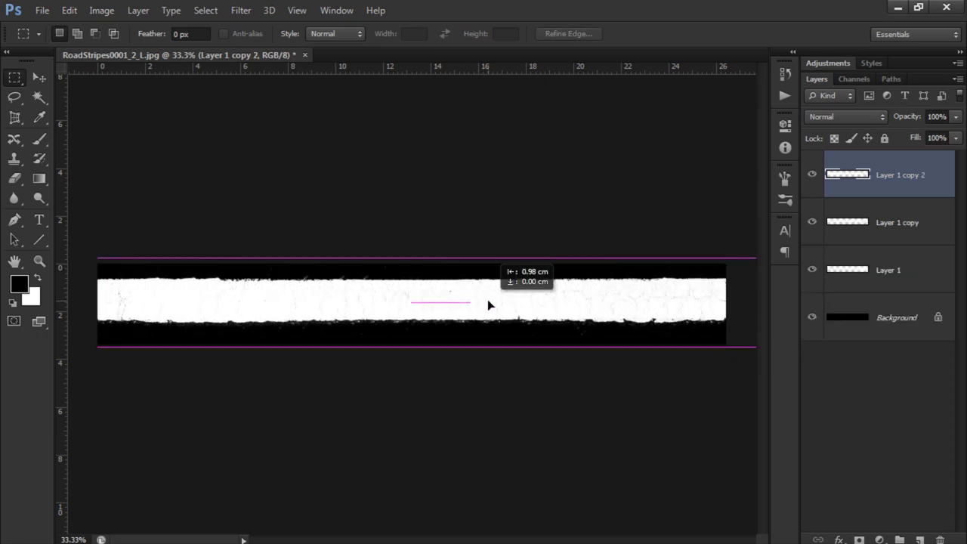
pyautogui.hotkey('ctrl', 'j')
pyautogui.click(669, 339)
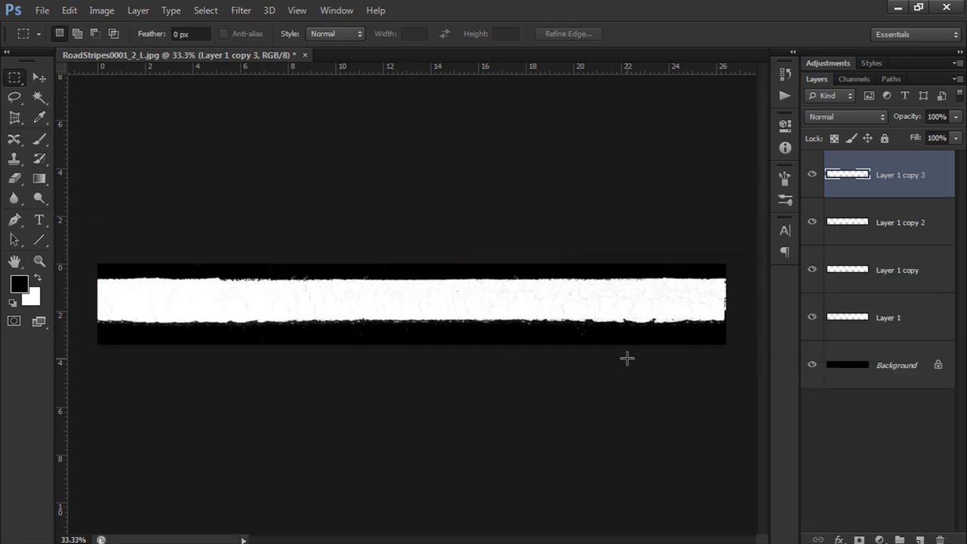
pyautogui.hotkey('ctrl', 'e')
pyautogui.hotkey('ctrl', 'e')
pyautogui.hotkey('ctrl', 'e')
# Step: Extend the stripe with a right-shifted duplicate and merge the three stripe layers
pyautogui.hotkey('ctrl', 'j')
pyautogui.moveTo(323, 308)
pyautogui.keyDown('ctrl'); pyautogui.mouseDown()
pyautogui.moveTo(389, 308)
pyautogui.moveTo(246, 318)
pyautogui.moveTo(529, 315)
pyautogui.mouseUp(); pyautogui.keyUp('ctrl')
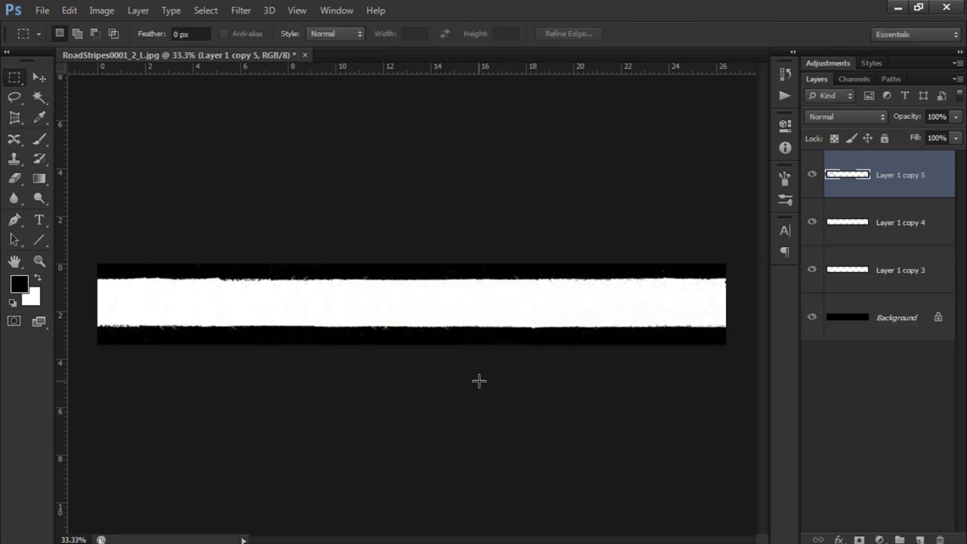
pyautogui.click(894, 223)
pyautogui.keyDown('shift'); pyautogui.click(886, 187); pyautogui.keyUp('shift')
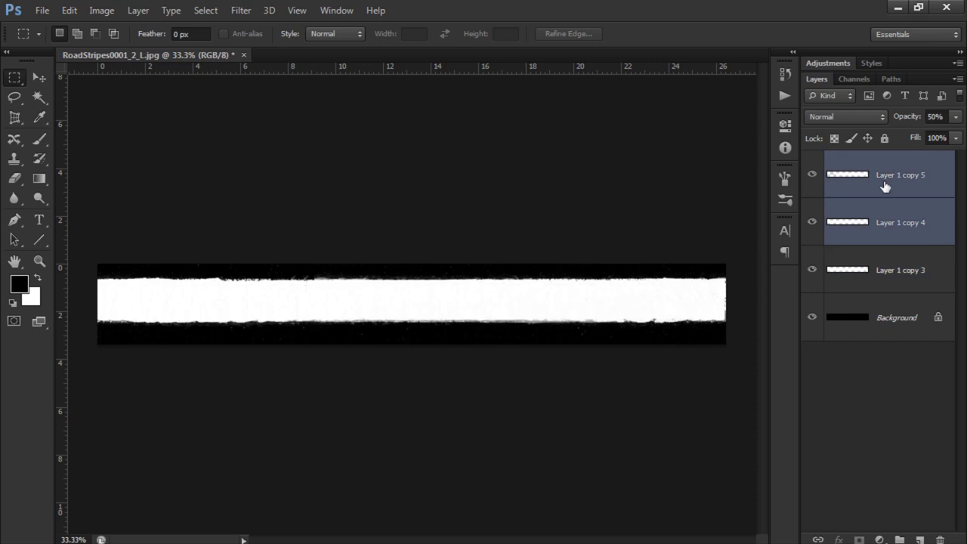
pyautogui.keyDown('shift'); pyautogui.click(892, 281); pyautogui.keyUp('shift')
pyautogui.hotkey('ctrl', 'e')
pyautogui.click(548, 239)
# Step: Narrow the white stripe with Free Transform to a shorter length
pyautogui.hotkey('ctrl', 'j')
pyautogui.hotkey('ctrl', 't')
pyautogui.moveTo(683, 313)
pyautogui.mouseDown()
pyautogui.moveTo(130, 298)
pyautogui.moveTo(626, 313)
pyautogui.mouseUp()
pyautogui.press('Return')
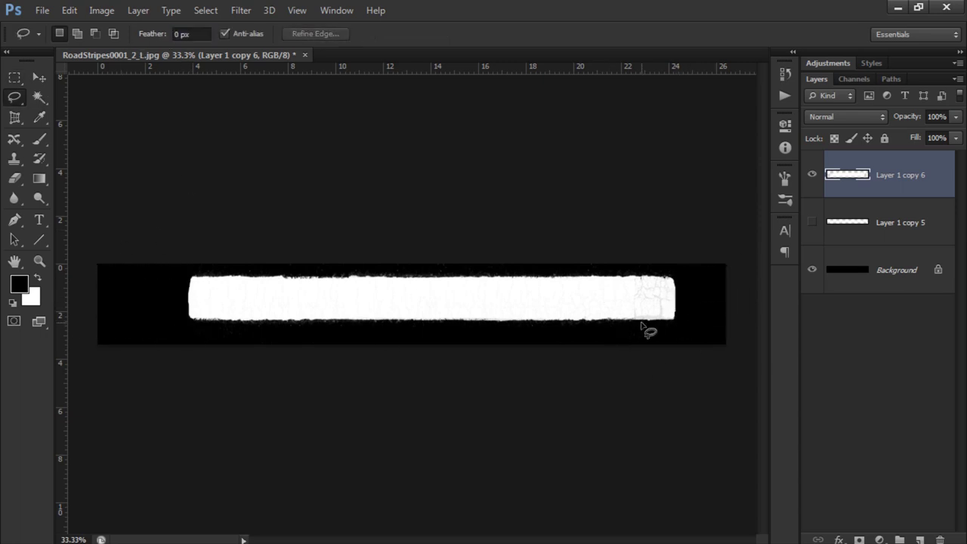
pyautogui.hotkey('ctrl', 'z')
pyautogui.hotkey('ctrl', 't')
pyautogui.keyDown('alt'); pyautogui.moveTo(125, 299); pyautogui.dragTo(211, 300); pyautogui.keyUp('alt')
pyautogui.press('Escape')
pyautogui.hotkey('ctrl', 't')
pyautogui.moveTo(124, 300); pyautogui.dragTo(350, 299)
pyautogui.moveTo(691, 298); pyautogui.dragTo(686, 306)
pyautogui.press('Return')
# Step: Close the stripe document without saving the changes
pyautogui.press('l')
pyautogui.hotkey('ctrl', 'w')
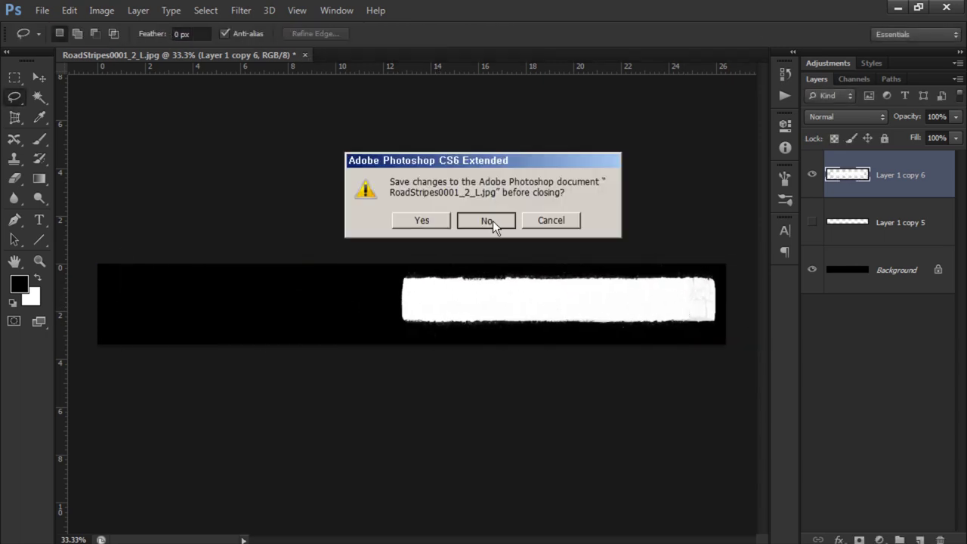
pyautogui.click(486, 220)
# Step: Create a new document beside the stripes photo and fill it with sampled yellow paint
pyautogui.moveTo(151, 54); pyautogui.dragTo(212, 102)
pyautogui.hotkey('ctrl', 'n')
pyautogui.write('7')
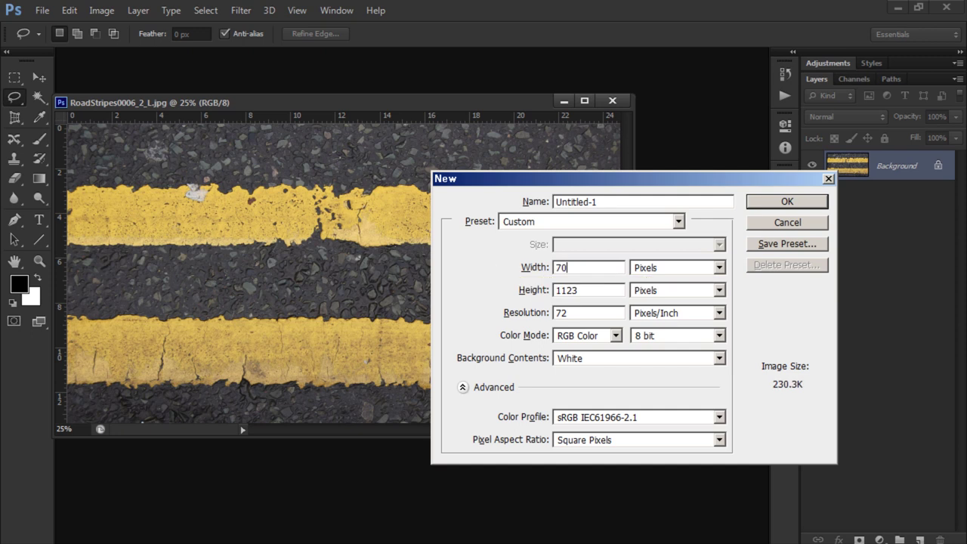
pyautogui.write('00')
pyautogui.press('Return')
pyautogui.moveTo(432, 80); pyautogui.dragTo(269, 55)
pyautogui.press('i')
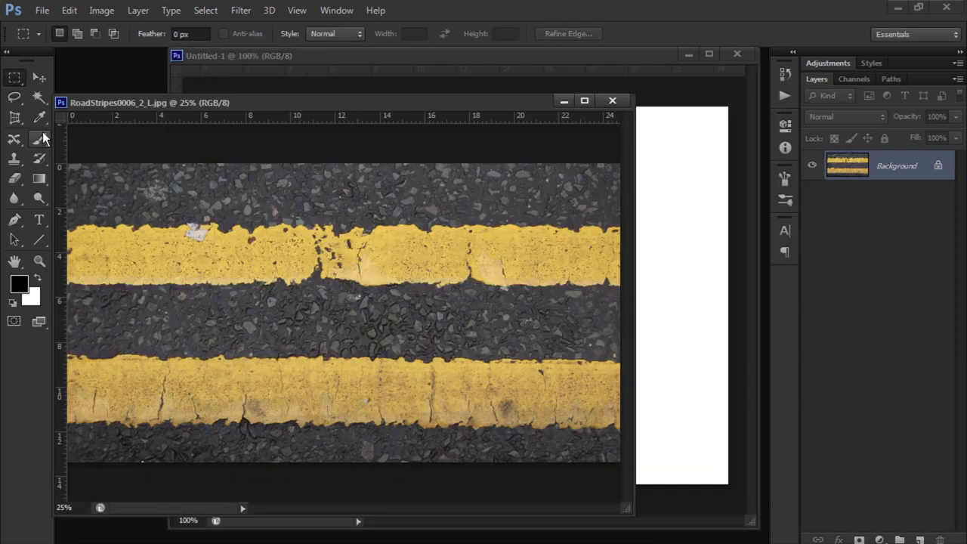
pyautogui.click(293, 250)
pyautogui.click(644, 55)
pyautogui.hotkey('alt', 'BackSpace')
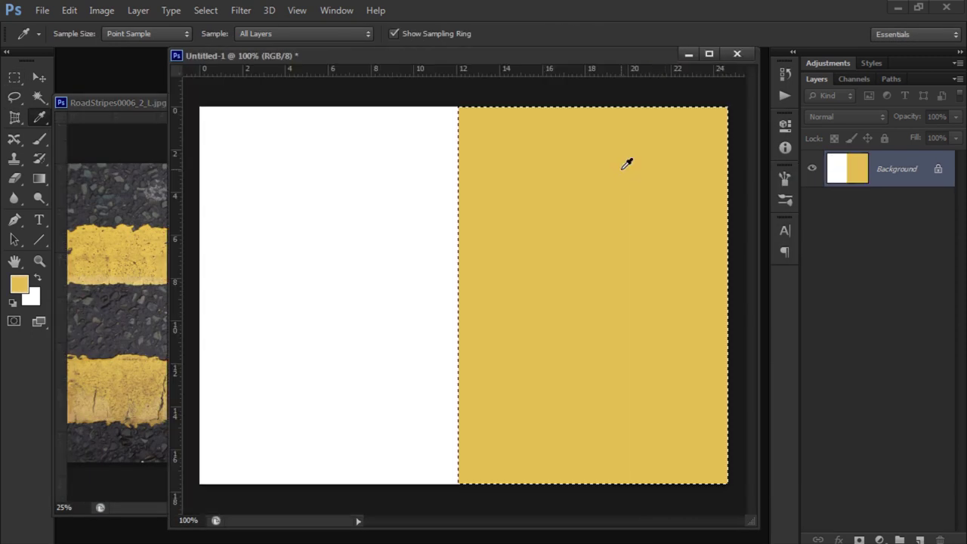
# Step: Fill the left half of the new document with light grey and deselect
pyautogui.click(11, 77)
pyautogui.press('x')
pyautogui.press('i')
pyautogui.click(19, 284)
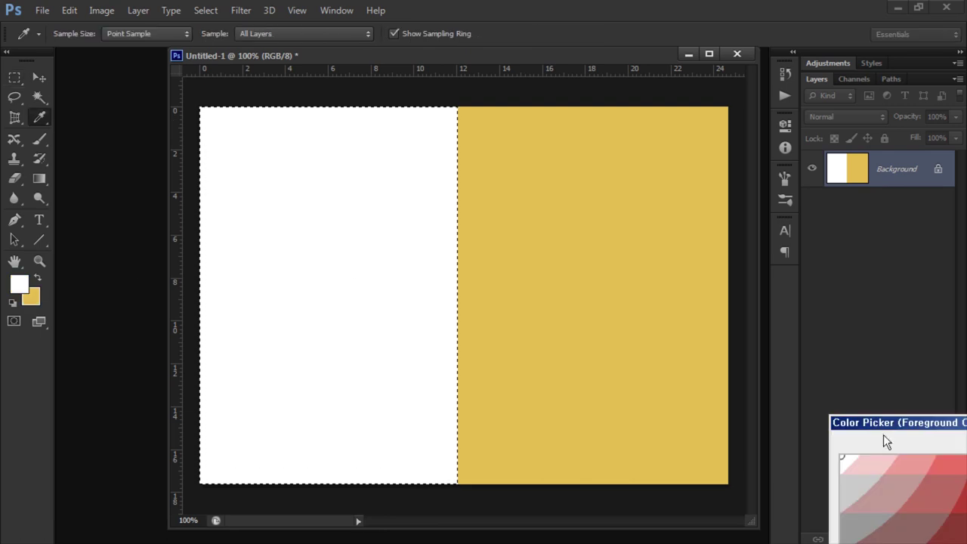
pyautogui.click(557, 175)
pyautogui.press('m')
pyautogui.hotkey('alt', 'BackSpace')
pyautogui.hotkey('ctrl', 'd')
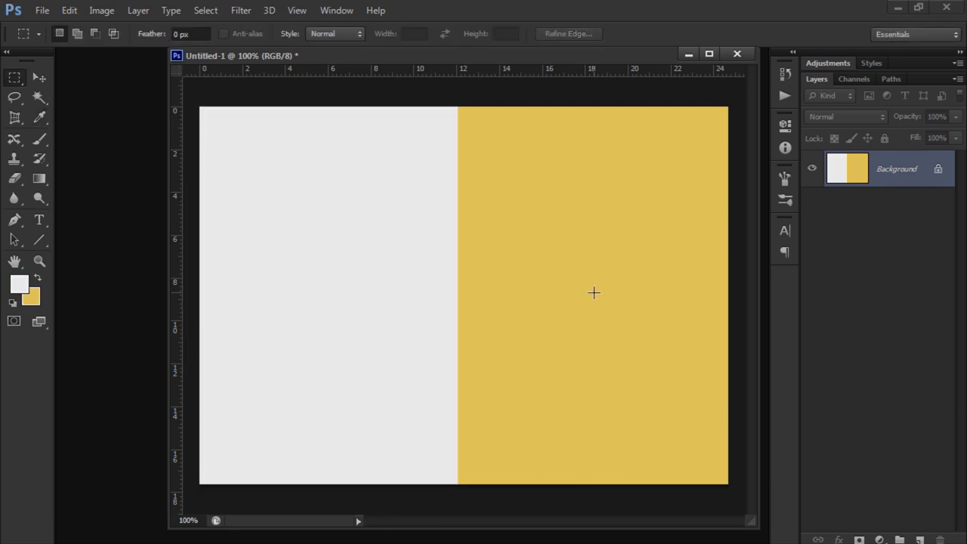
# Step: Close the two-colour image and open crossing_mask.jpg from the Maps folder
pyautogui.click(737, 54)
pyautogui.press('n')
pyautogui.doubleClick(412, 300)
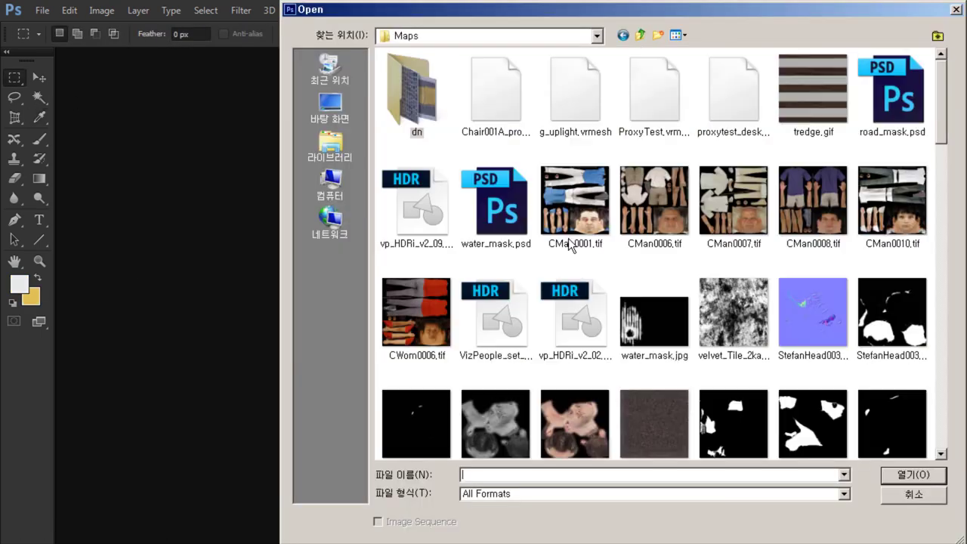
pyautogui.scroll(-5, 564, 241)
pyautogui.click(581, 293)
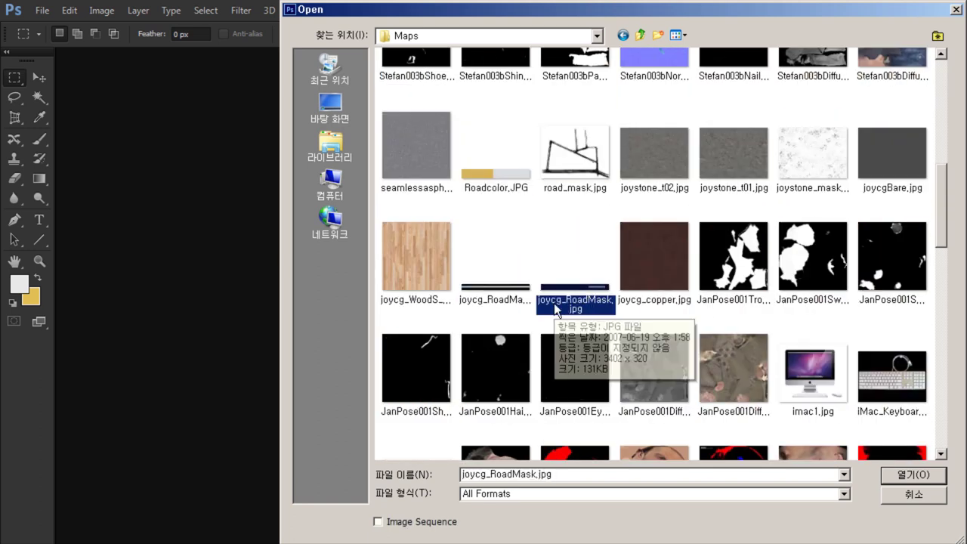
pyautogui.scroll(-5, 665, 291)
pyautogui.doubleClick(892, 206)
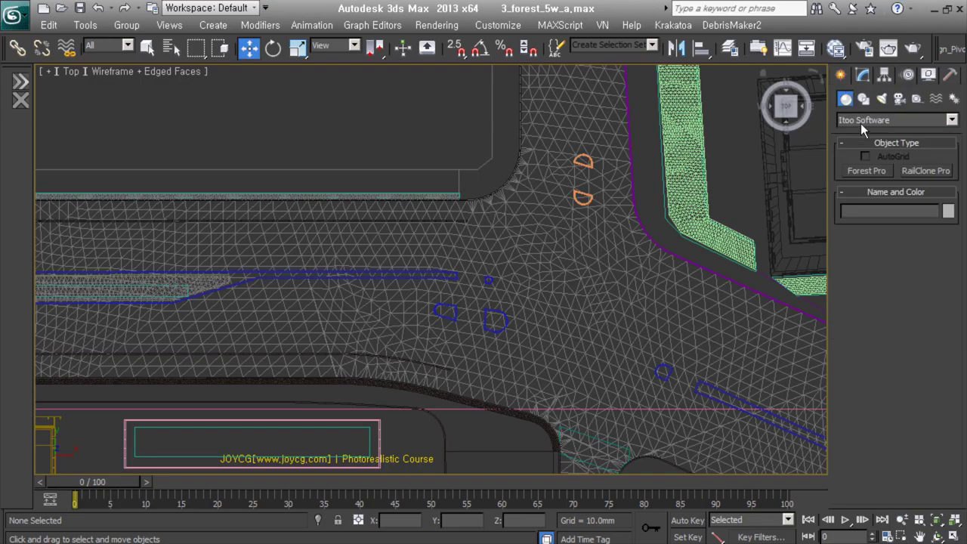
# Step: Draw a long Standard Primitives plane across the road in the Top view
pyautogui.click(897, 120)
pyautogui.click(884, 133)
pyautogui.click(927, 234)
pyautogui.moveTo(458, 201); pyautogui.dragTo(484, 406)
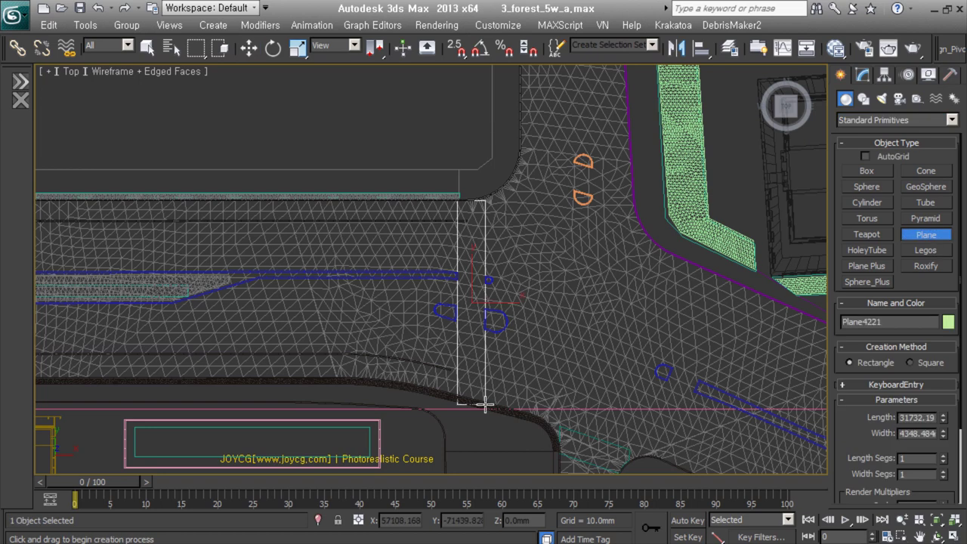
pyautogui.press('w')
pyautogui.moveTo(512, 294)
pyautogui.keyDown('alt'); pyautogui.mouseDown(button='middle')
pyautogui.moveTo(503, 307)
pyautogui.moveTo(587, 297)
pyautogui.moveTo(562, 352)
pyautogui.mouseUp(button='middle'); pyautogui.keyUp('alt')
pyautogui.press('F3')
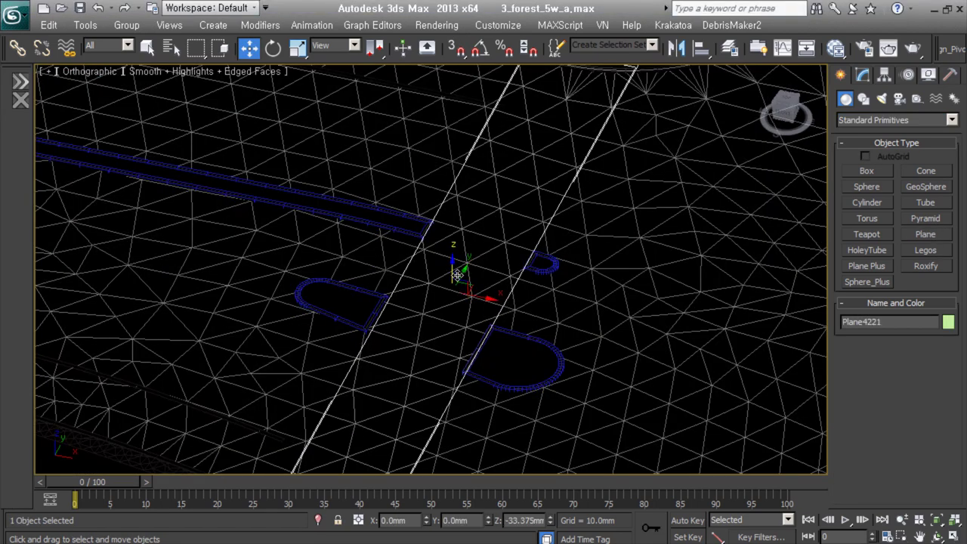
pyautogui.moveTo(529, 280)
pyautogui.keyDown('alt'); pyautogui.mouseDown(button='middle')
pyautogui.moveTo(539, 320)
pyautogui.moveTo(546, 281)
pyautogui.mouseUp(button='middle'); pyautogui.keyUp('alt')
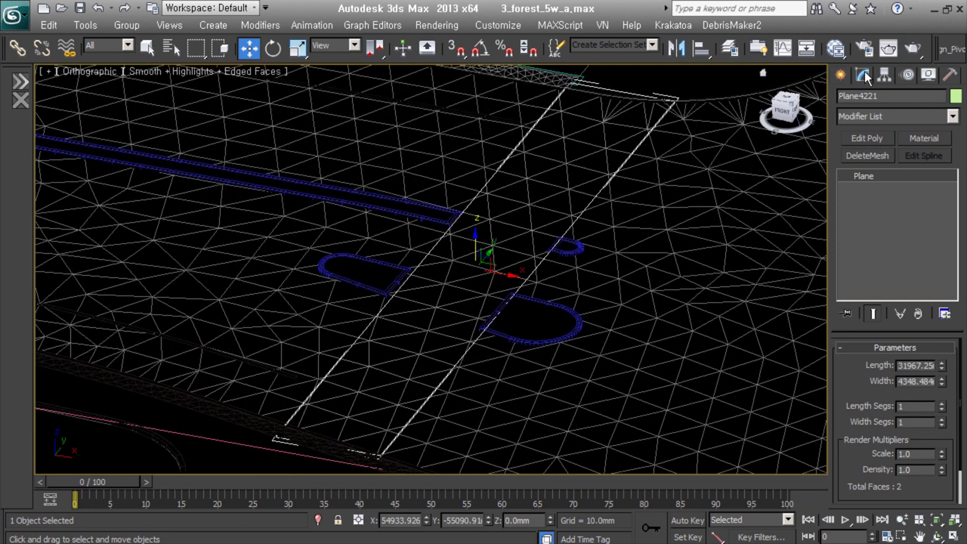
# Step: Adjust the plane's parameters and object properties, then return to wireframe Top view
pyautogui.click(864, 74)
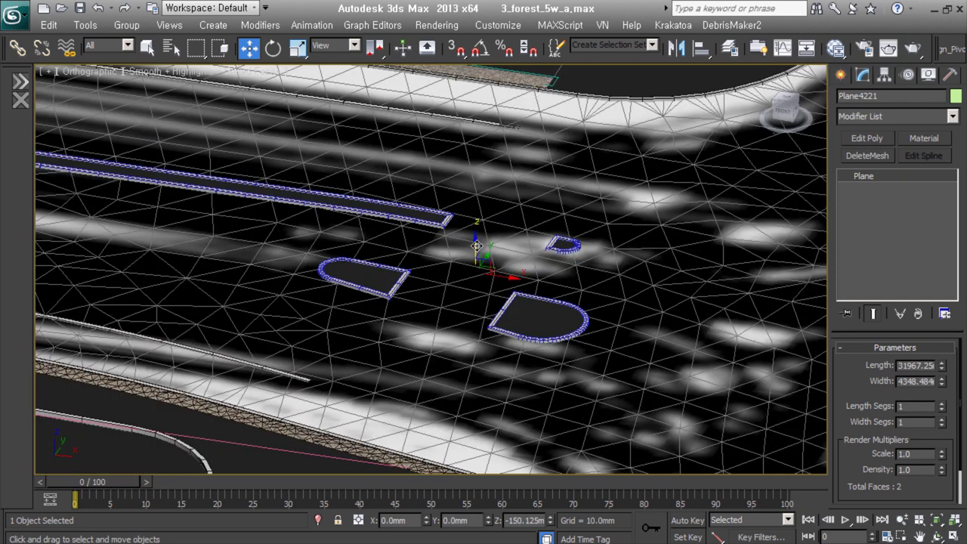
pyautogui.scroll(2, 477, 245)
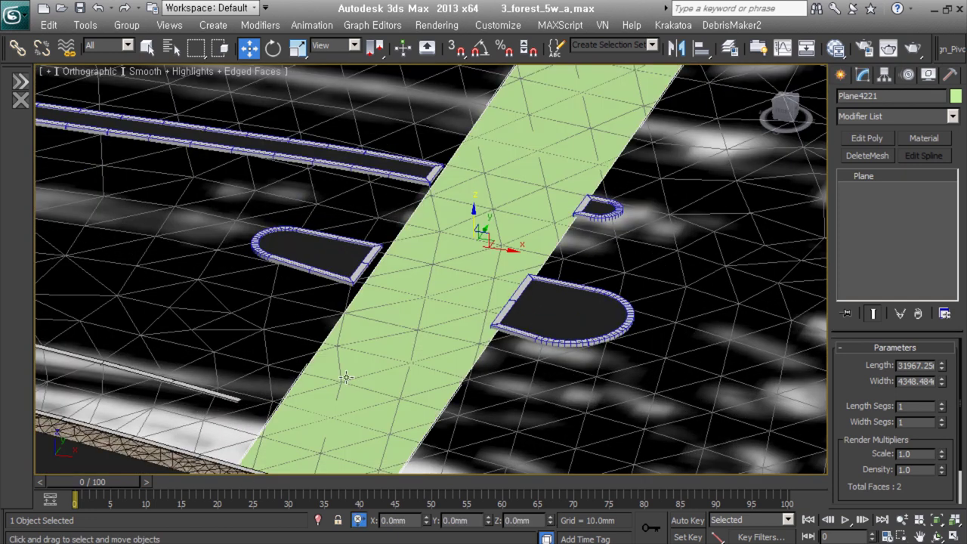
pyautogui.keyDown('alt'); pyautogui.moveTo(249, 453); pyautogui.dragTo(416, 363, button='middle'); pyautogui.keyUp('alt')
pyautogui.rightClick(433, 289)
pyautogui.click(472, 384)
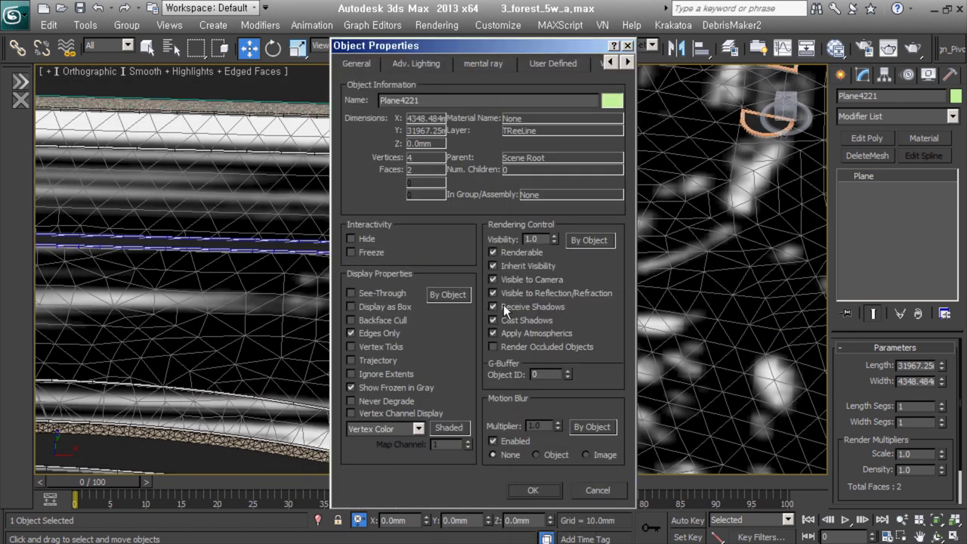
pyautogui.click(628, 47)
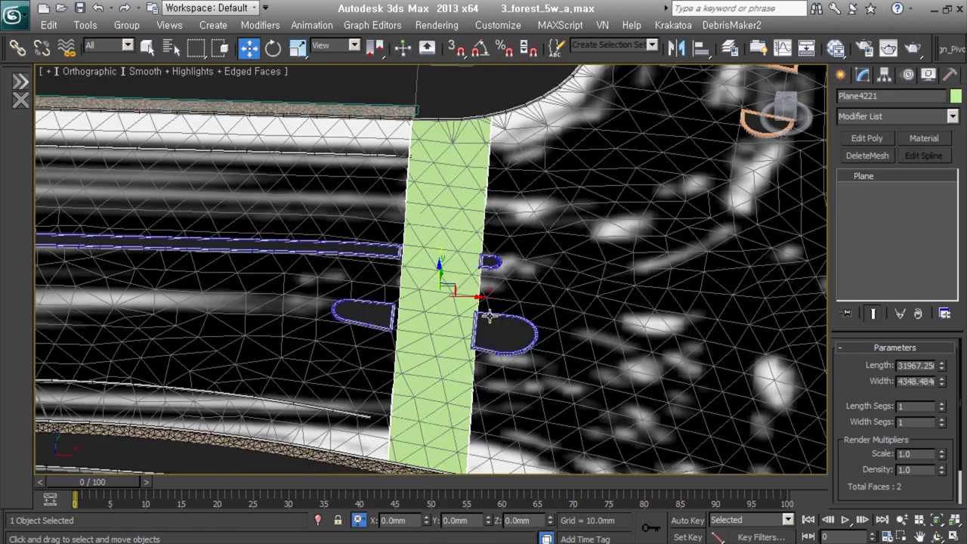
pyautogui.press('t')
pyautogui.press('F3')
# Step: Reshape the plane's lower end to reach the curved curb
pyautogui.moveTo(500, 191); pyautogui.dragTo(484, 190, button='middle')
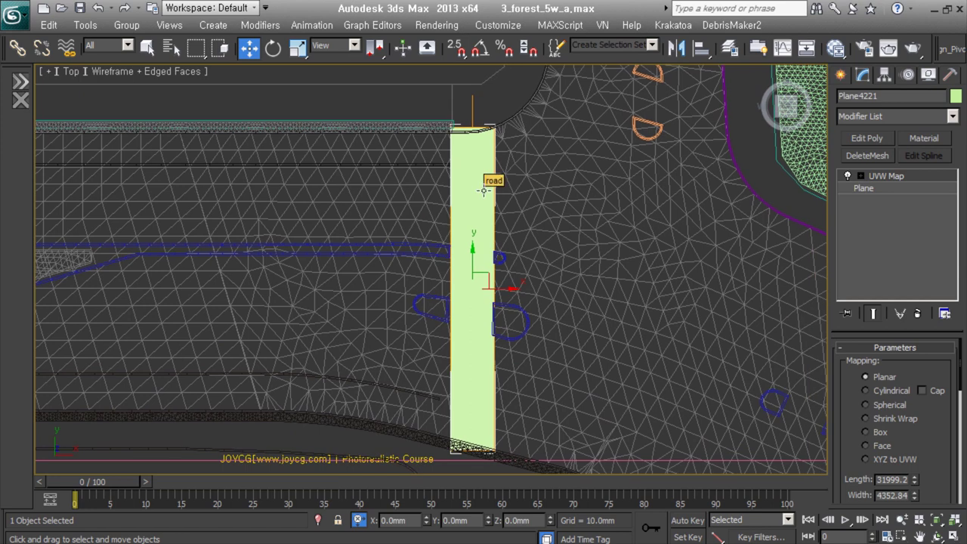
pyautogui.scroll(2, 516, 151)
pyautogui.moveTo(431, 421); pyautogui.dragTo(499, 427, button='middle')
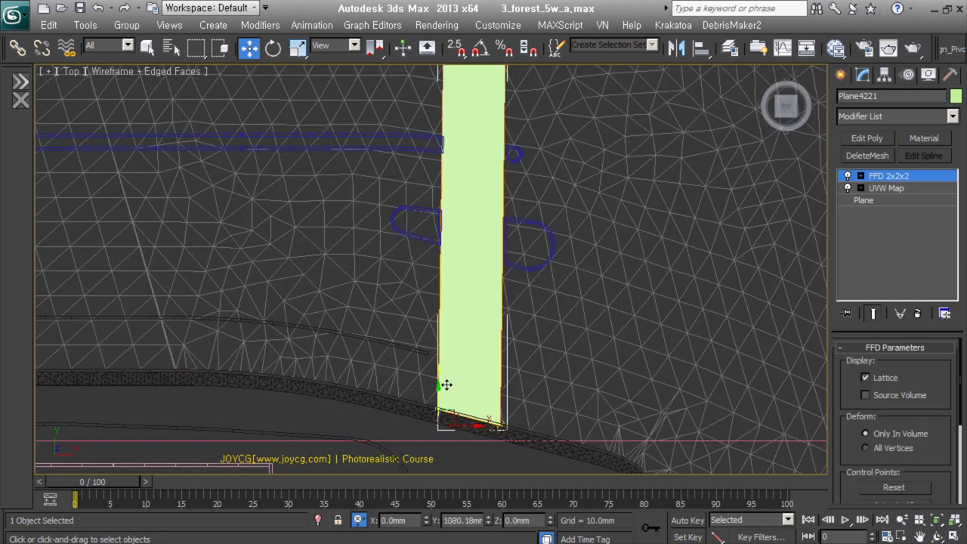
pyautogui.moveTo(447, 384); pyautogui.dragTo(446, 139)
pyautogui.moveTo(506, 154); pyautogui.dragTo(488, 394, button='middle')
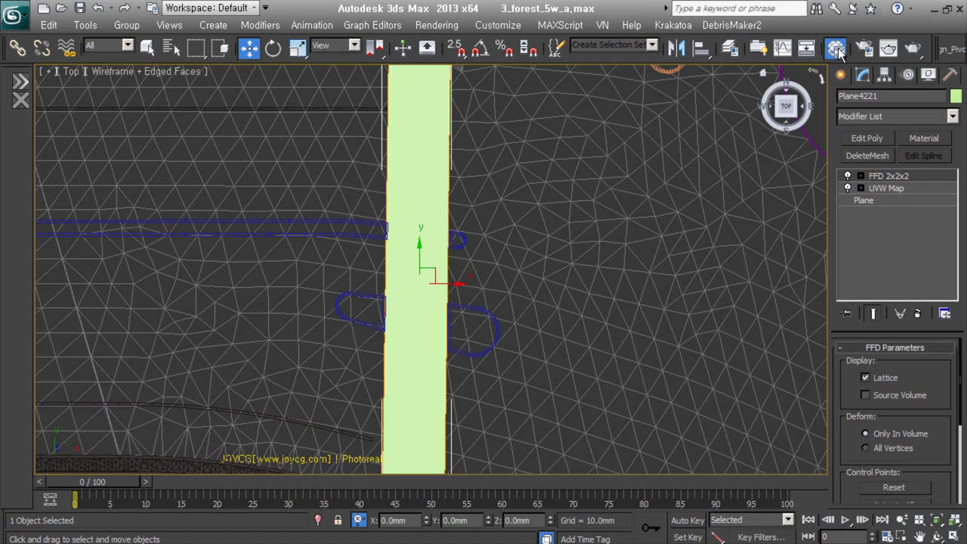
pyautogui.click(838, 48)
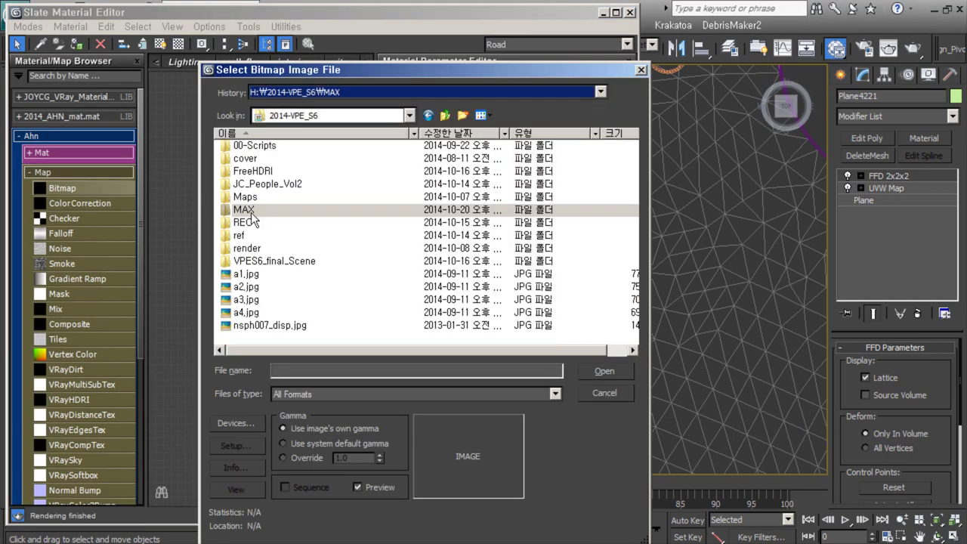
# Step: Add Bitmap nodes for Roadcolor.JPG and the road mask image from the Maps folder
pyautogui.doubleClick(250, 207)
pyautogui.scroll(-1, 403, 226)
pyautogui.click(403, 207)
pyautogui.doubleClick(403, 207)
pyautogui.doubleClick(189, 261)
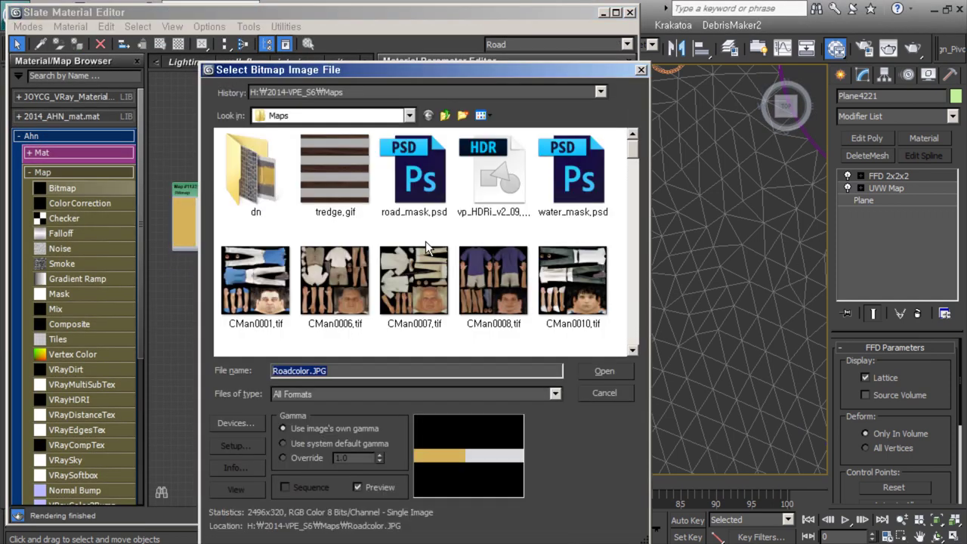
pyautogui.scroll(-3, 599, 324)
pyautogui.click(572, 146)
pyautogui.doubleClick(572, 146)
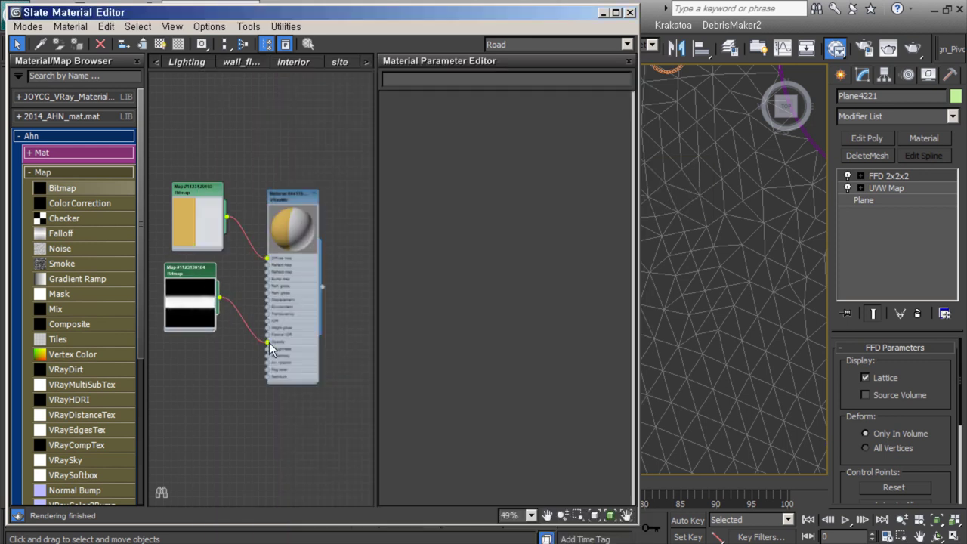
# Step: Crop Roadcolor.JPG to its grey-yellow part through View Image
pyautogui.scroll(3, 269, 343)
pyautogui.doubleClick(173, 142)
pyautogui.click(597, 328)
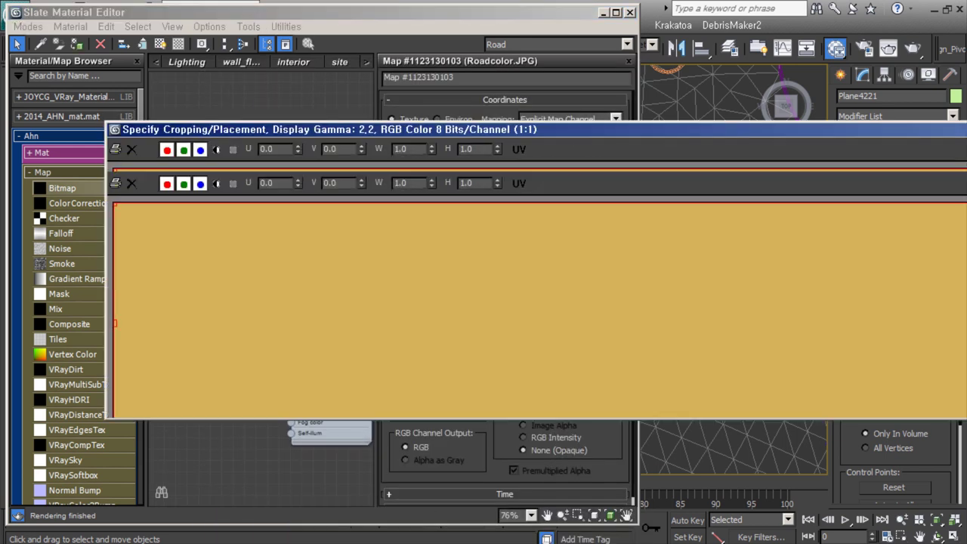
pyautogui.moveTo(677, 250); pyautogui.dragTo(666, 254)
pyautogui.click(809, 182)
# Step: Swap the second material's mask bitmap to crossing_mask.jpg
pyautogui.scroll(-1, 334, 245)
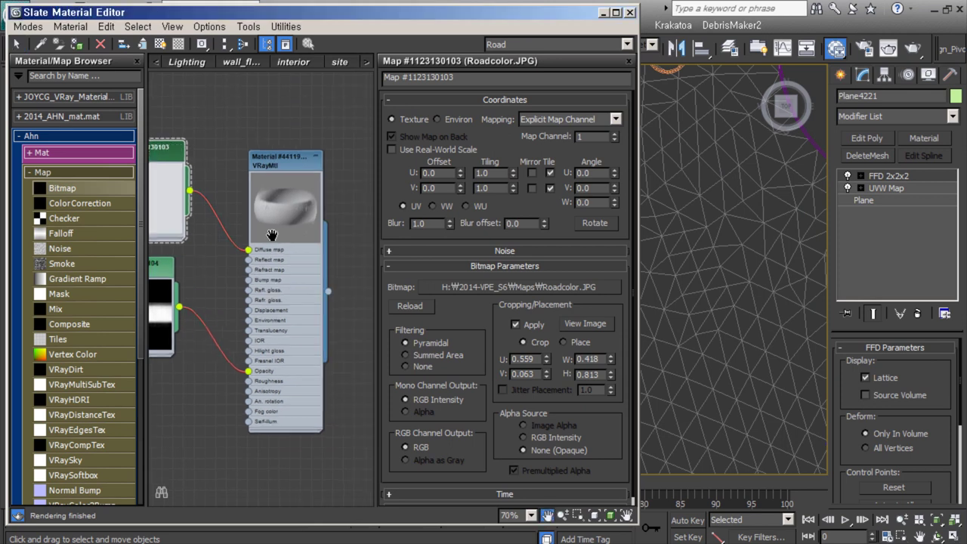
pyautogui.scroll(-4, 261, 227)
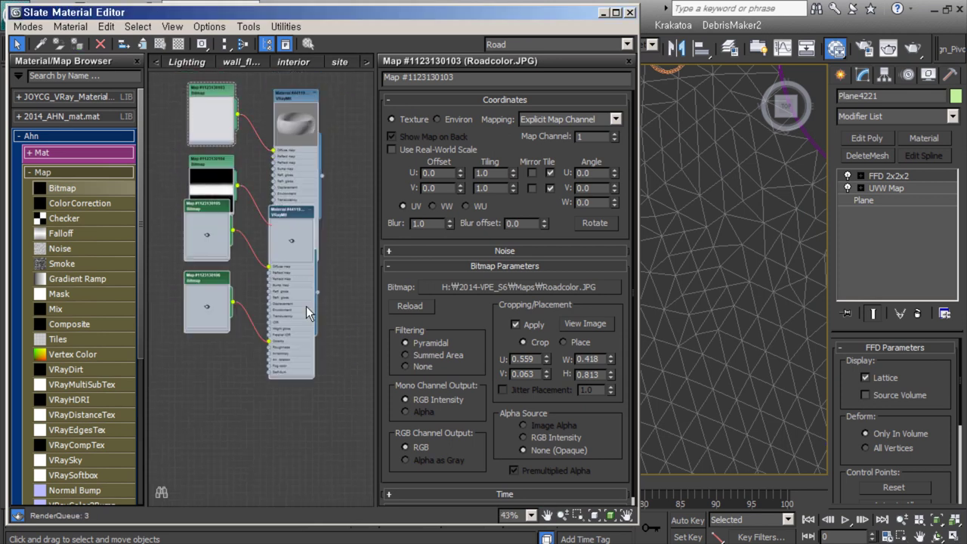
pyautogui.doubleClick(215, 314)
pyautogui.click(520, 287)
pyautogui.scroll(3, 302, 250)
pyautogui.doubleClick(240, 316)
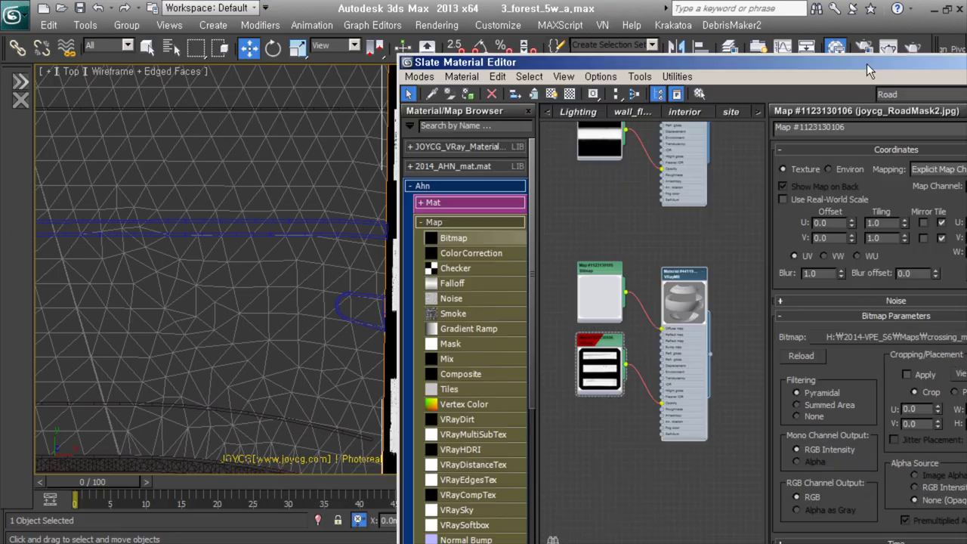
# Step: Set the crosswalk stripe V Tiling to 5.7 and close the material editor
pyautogui.moveTo(544, 31); pyautogui.dragTo(820, 49)
pyautogui.moveTo(786, 208); pyautogui.dragTo(786, 182)
pyautogui.scroll(-1, 153, 351)
pyautogui.press('m')
# Step: Try moving and rotating the crosswalk plane, then undo that change
pyautogui.moveTo(151, 249); pyautogui.dragTo(431, 317)
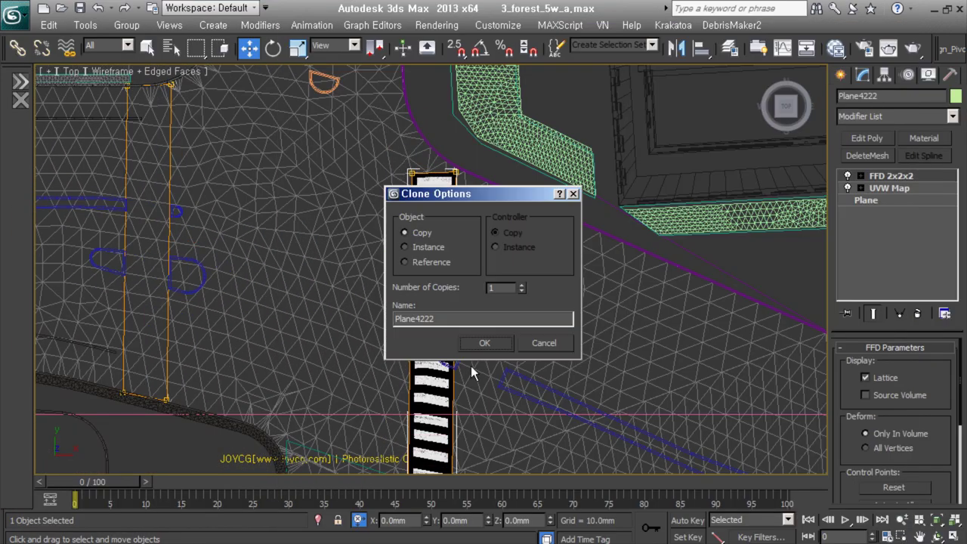
pyautogui.moveTo(432, 317); pyautogui.dragTo(389, 264, button='middle')
pyautogui.press('e')
pyautogui.rightClick(387, 220)
pyautogui.moveTo(389, 264)
pyautogui.mouseDown()
pyautogui.moveTo(387, 220)
pyautogui.moveTo(461, 266)
pyautogui.mouseUp()
pyautogui.click(409, 238)
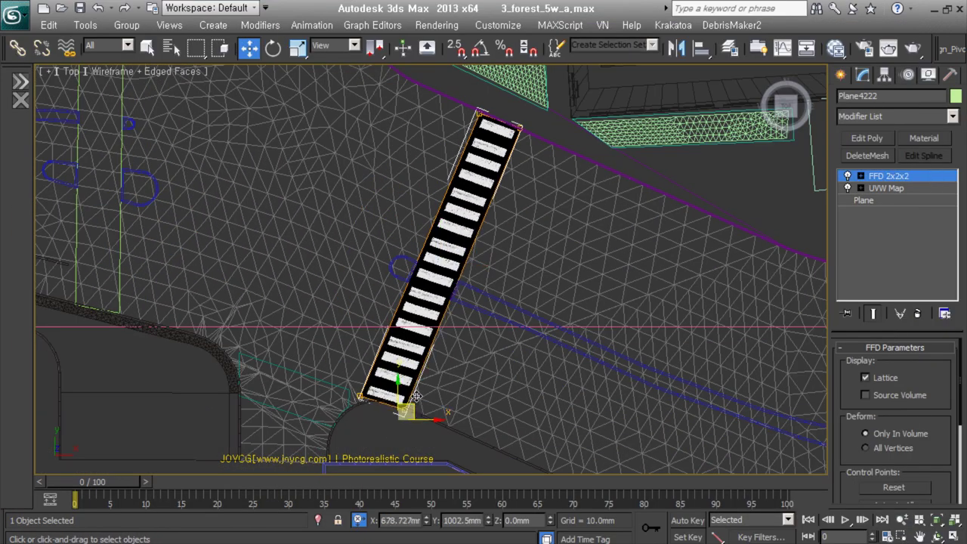
pyautogui.hotkey('ctrl', 'z')
pyautogui.hotkey('ctrl', 'z')
pyautogui.hotkey('ctrl', 'z')
# Step: Shift-move a copy of the crosswalk plane and rotate it diagonally across the road
pyautogui.keyDown('shift'); pyautogui.moveTo(387, 223); pyautogui.dragTo(387, 91); pyautogui.keyUp('shift')
pyautogui.click(494, 340)
pyautogui.press('e')
pyautogui.moveTo(423, 227)
pyautogui.mouseDown()
pyautogui.moveTo(355, 174)
pyautogui.moveTo(374, 120)
pyautogui.mouseUp()
pyautogui.press('z')
pyautogui.rightClick(427, 269)
pyautogui.click(446, 279)
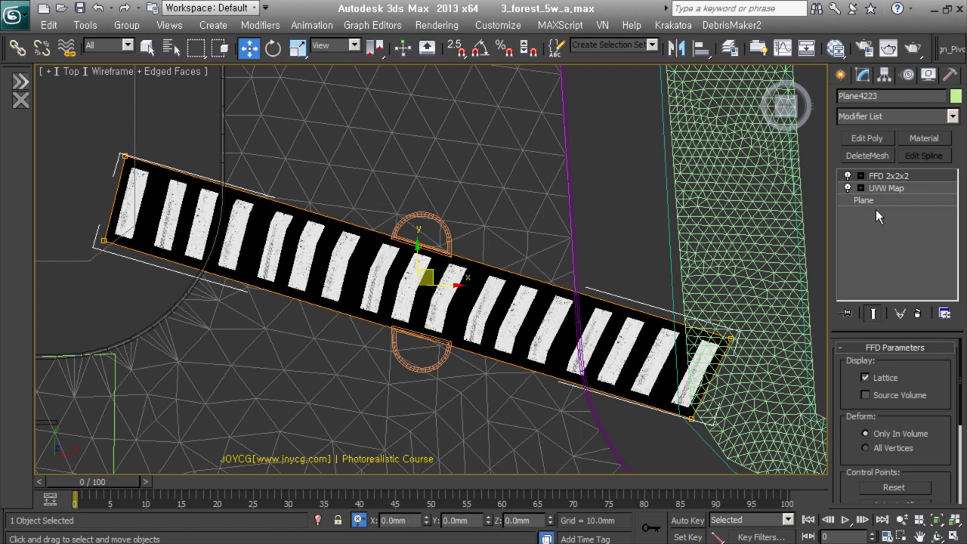
# Step: Add Edit Poly to shorten both ends of the diagonal copy, then adjust its FFD points
pyautogui.click(888, 200)
pyautogui.click(867, 139)
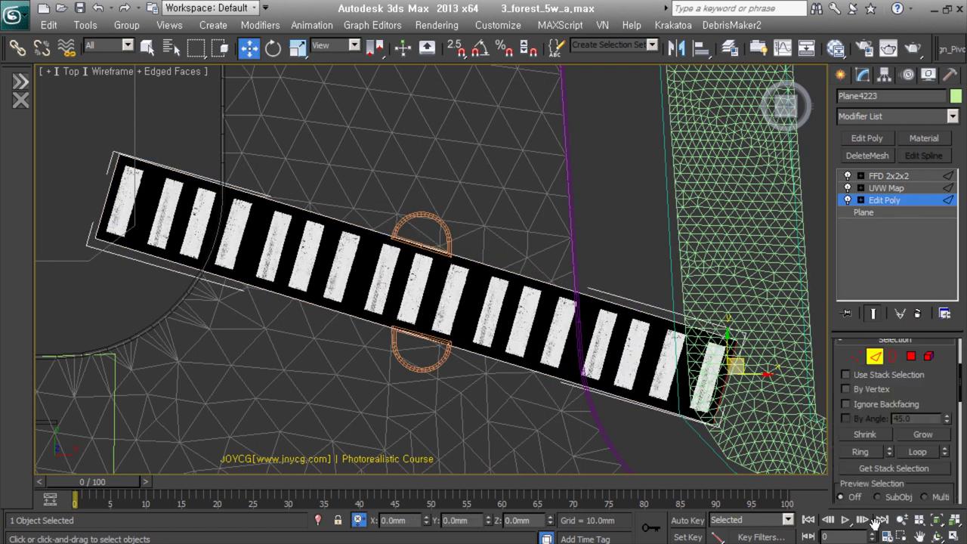
pyautogui.moveTo(730, 370); pyautogui.dragTo(597, 306)
pyautogui.moveTo(102, 200); pyautogui.dragTo(219, 228)
pyautogui.click(888, 175)
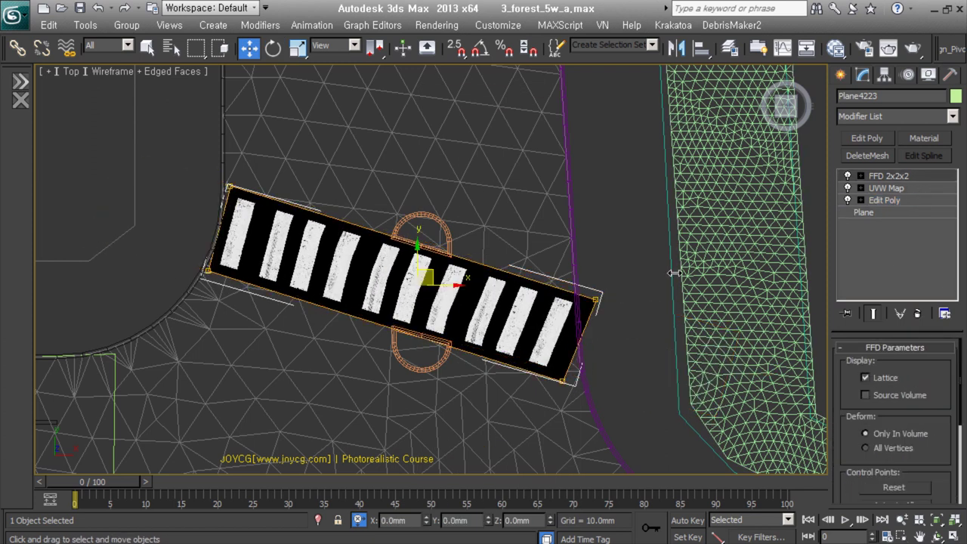
pyautogui.moveTo(564, 380); pyautogui.dragTo(586, 387)
pyautogui.click(222, 185)
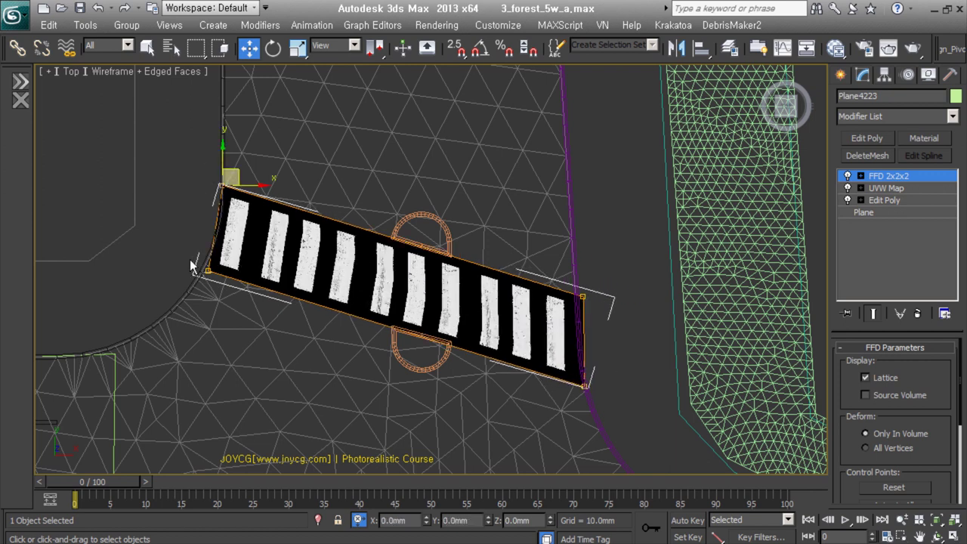
pyautogui.scroll(-3, 655, 384)
# Step: Draw a line along the horizontal road and orbit to view it at an angle
pyautogui.moveTo(507, 383); pyautogui.dragTo(529, 318, button='middle')
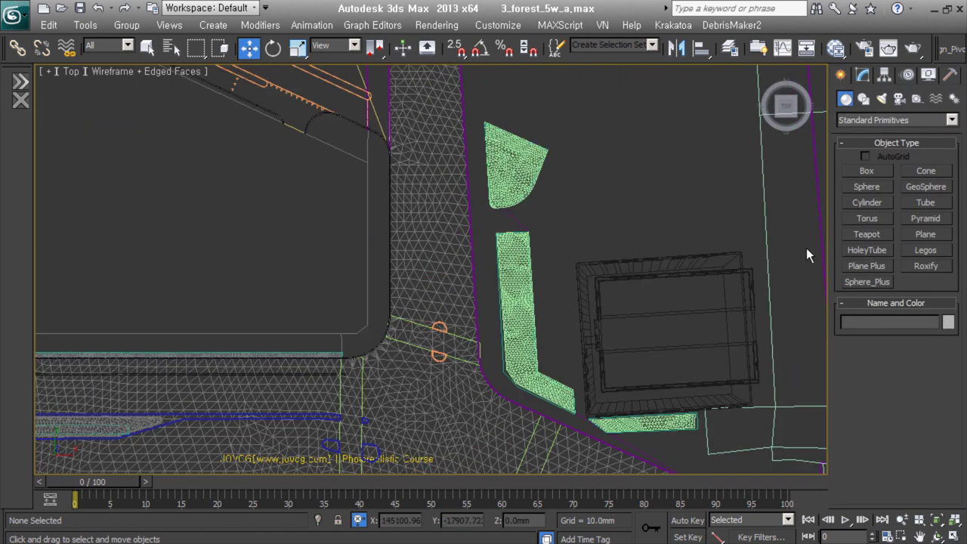
pyautogui.click(864, 98)
pyautogui.click(868, 184)
pyautogui.moveTo(343, 392); pyautogui.dragTo(758, 264, button='middle')
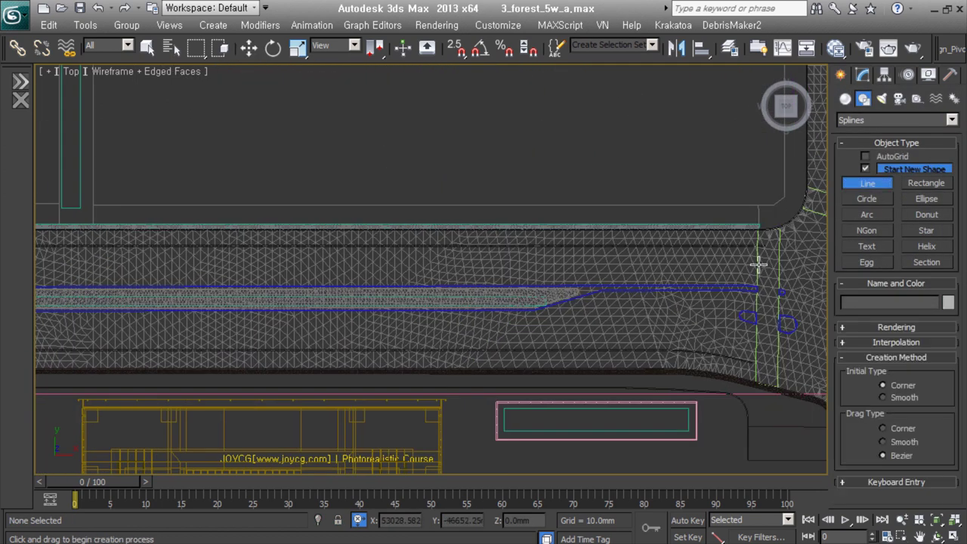
pyautogui.rightClick(44, 266)
pyautogui.click(896, 327)
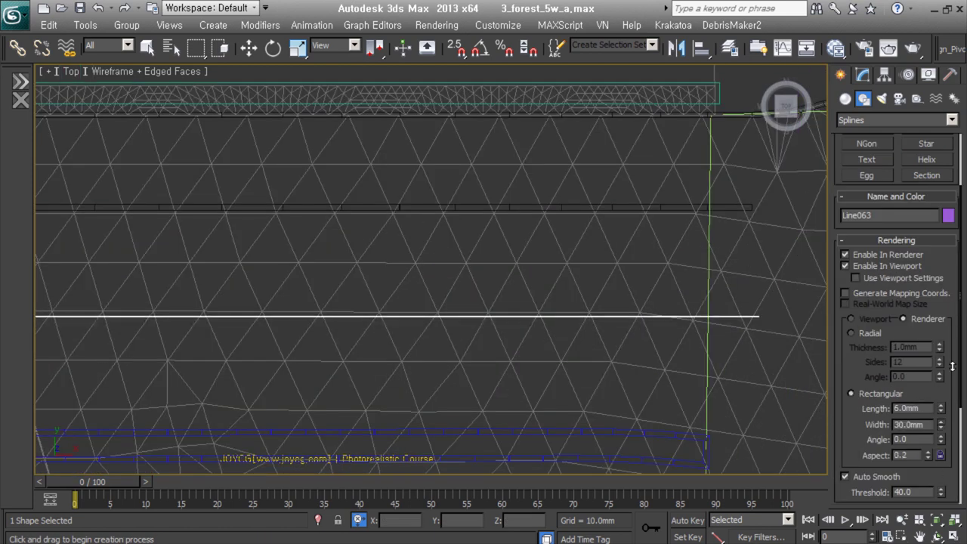
pyautogui.keyDown('alt'); pyautogui.moveTo(702, 345); pyautogui.dragTo(644, 255, button='middle'); pyautogui.keyUp('alt')
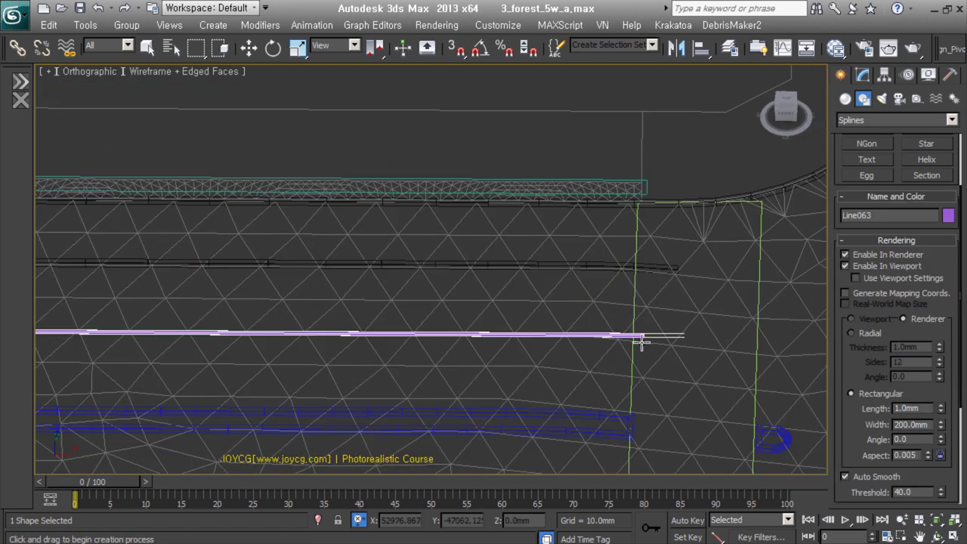
pyautogui.scroll(5, 665, 333)
pyautogui.scroll(3, 613, 341)
# Step: Select the thin road line, check its object properties and open its Road material
pyautogui.press('w')
pyautogui.scroll(-8, 750, 317)
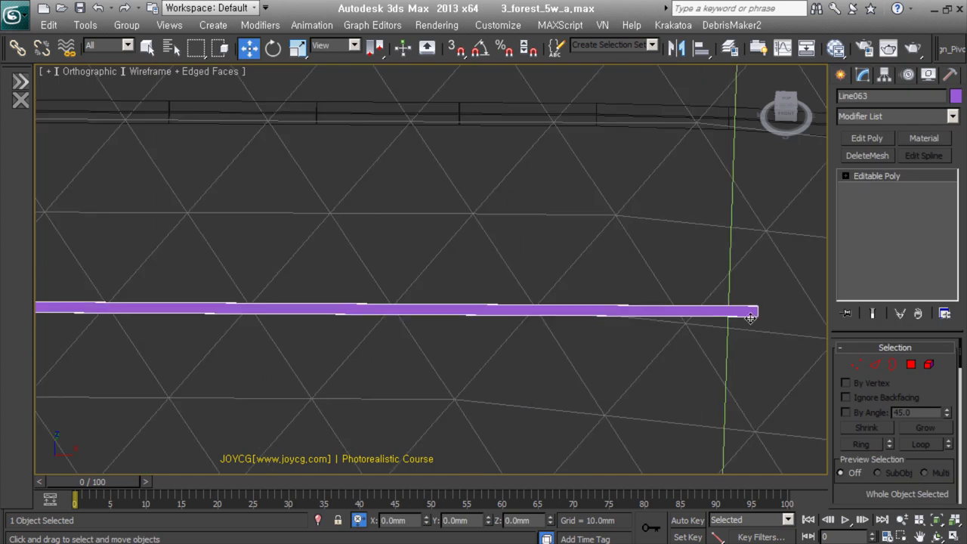
pyautogui.rightClick(655, 310)
pyautogui.click(680, 397)
pyautogui.press('Escape')
pyautogui.press('m')
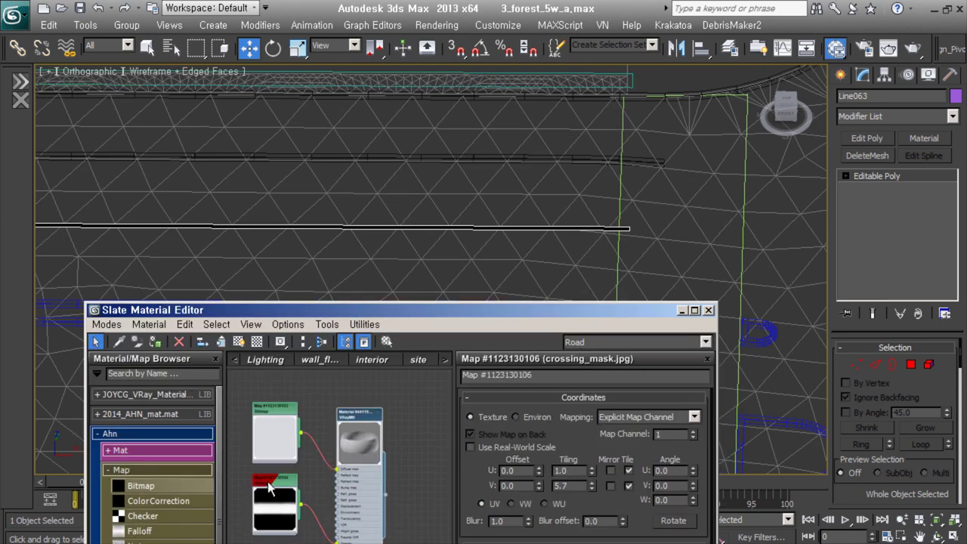
# Step: Try a 53° angle on the mask map, then reset the rotation to zero
pyautogui.scroll(3, 432, 238)
pyautogui.scroll(3, 389, 176)
pyautogui.scroll(2, 411, 211)
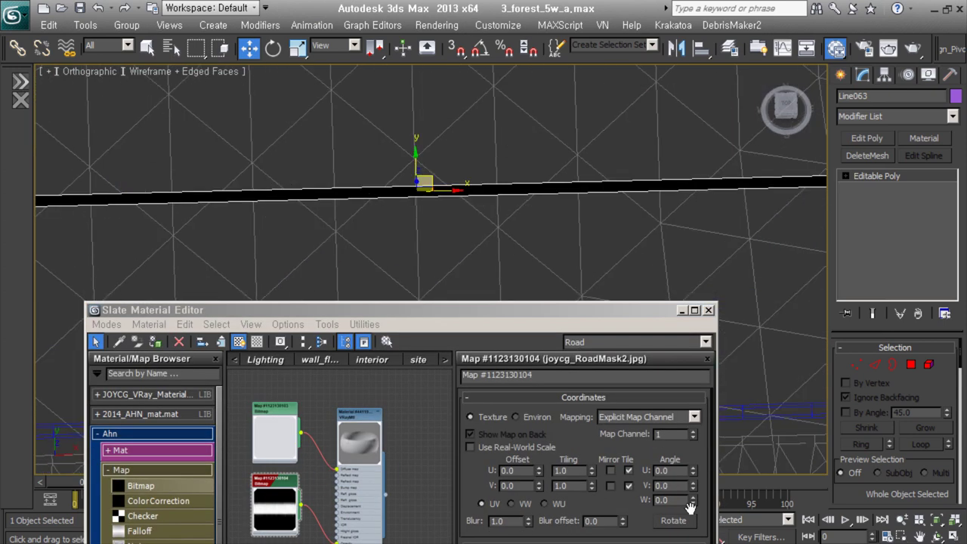
pyautogui.scroll(-4, 456, 199)
pyautogui.scroll(3, 359, 231)
pyautogui.scroll(-1, 317, 227)
pyautogui.scroll(-2, 276, 237)
pyautogui.scroll(4, 275, 238)
pyautogui.moveTo(690, 500); pyautogui.dragTo(690, 529)
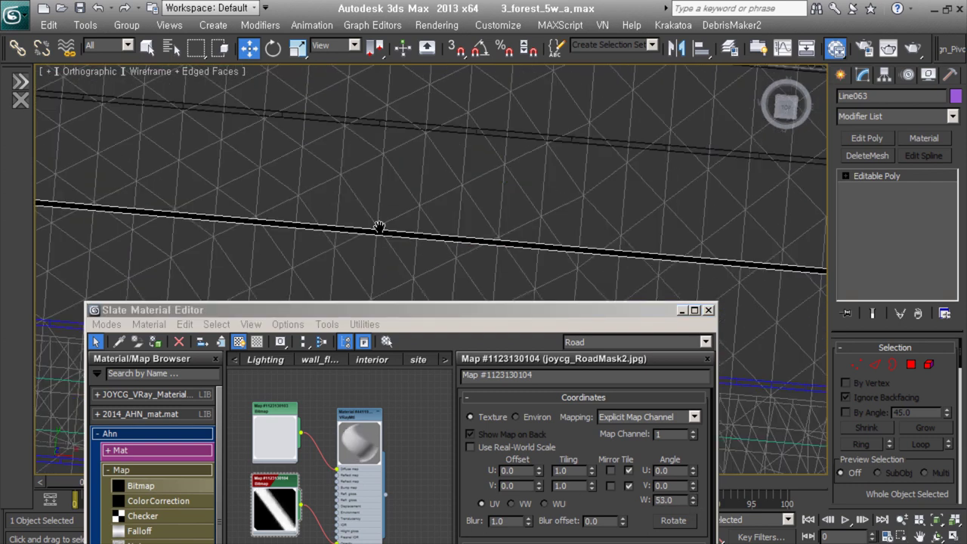
pyautogui.scroll(-3, 227, 184)
pyautogui.rightClick(692, 501)
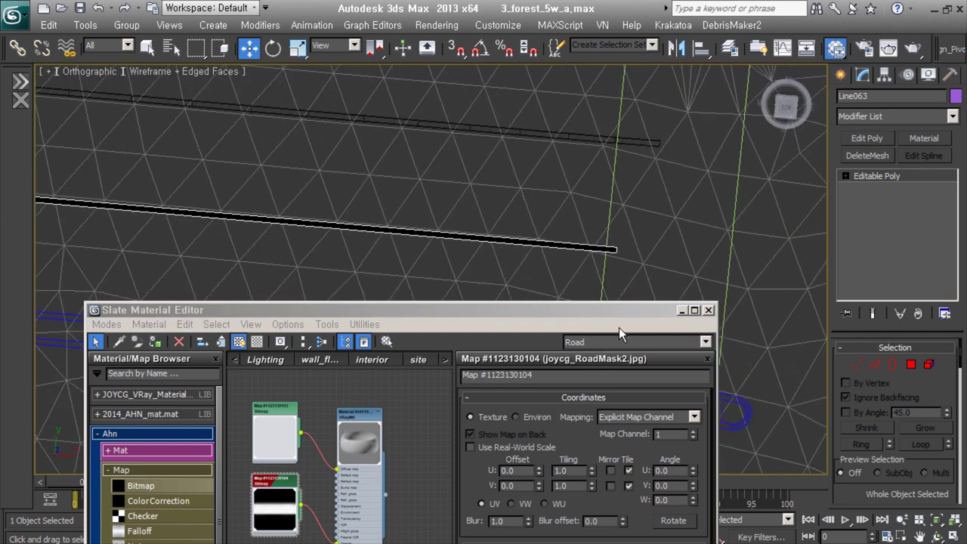
# Step: Crop the mask bitmap to a narrower band
pyautogui.scroll(1, 585, 338)
pyautogui.moveTo(400, 310); pyautogui.dragTo(401, 219)
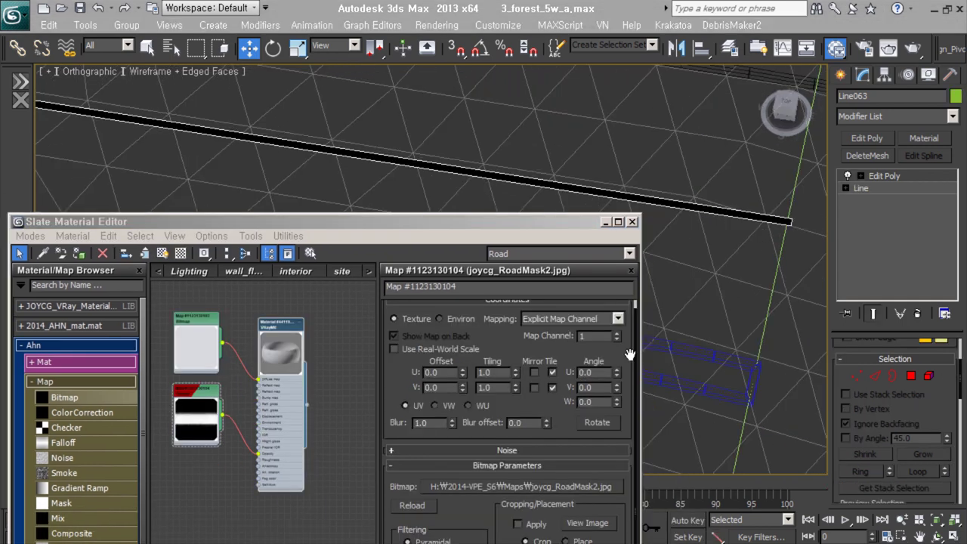
pyautogui.moveTo(318, 221); pyautogui.dragTo(316, 158)
pyautogui.click(596, 460)
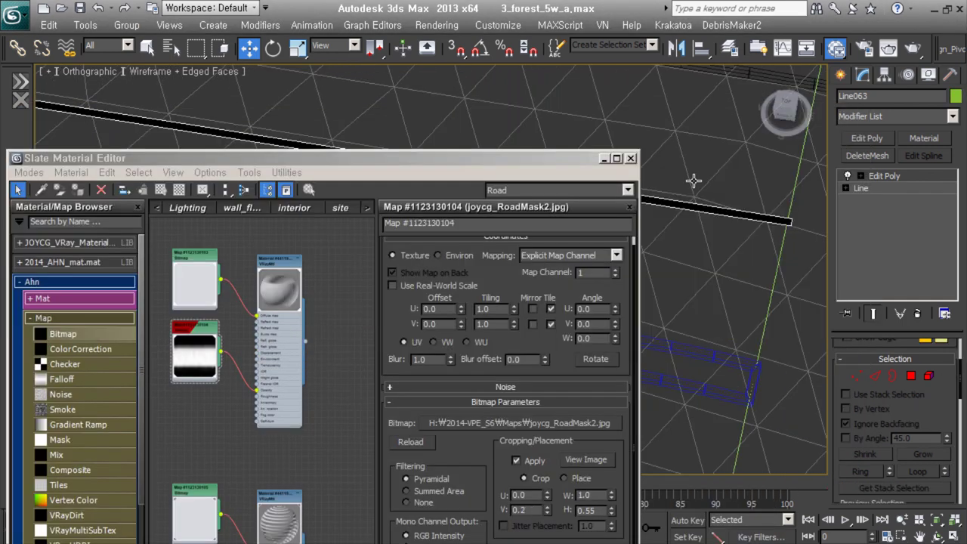
pyautogui.moveTo(479, 158)
pyautogui.mouseDown()
pyautogui.moveTo(502, 190)
pyautogui.moveTo(594, 235)
pyautogui.mouseUp()
pyautogui.scroll(3, 506, 212)
# Step: Slide the mask texture by setting its U offset to -0.36
pyautogui.moveTo(545, 378); pyautogui.dragTo(546, 397)
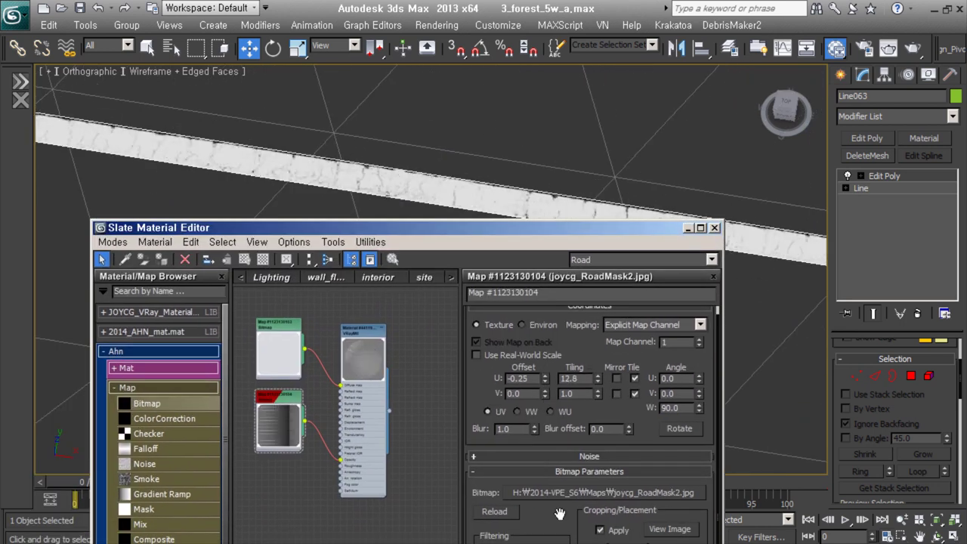
pyautogui.click(669, 529)
pyautogui.moveTo(545, 377)
pyautogui.mouseDown()
pyautogui.moveTo(583, 389)
pyautogui.moveTo(551, 384)
pyautogui.moveTo(602, 378)
pyautogui.mouseUp()
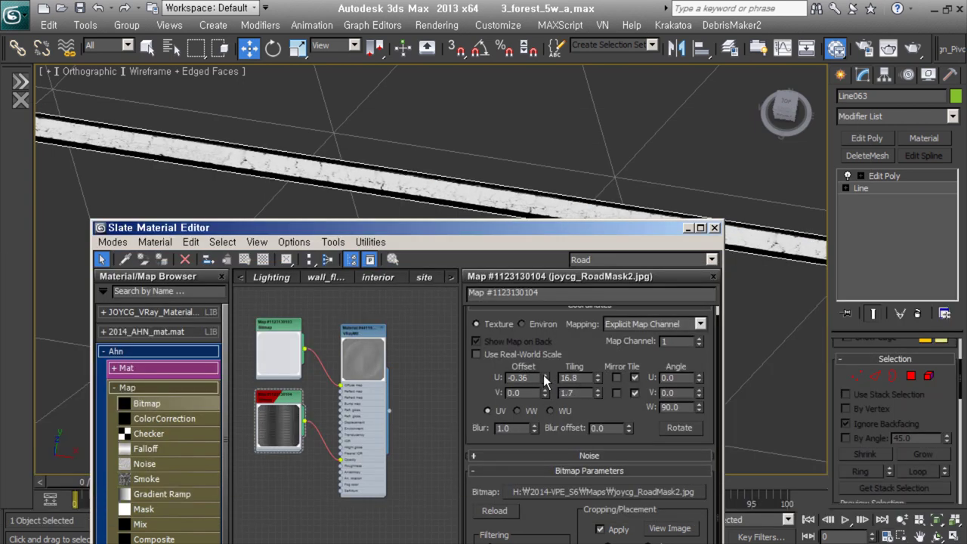
pyautogui.moveTo(650, 228); pyautogui.dragTo(576, 262)
pyautogui.scroll(-3, 911, 316)
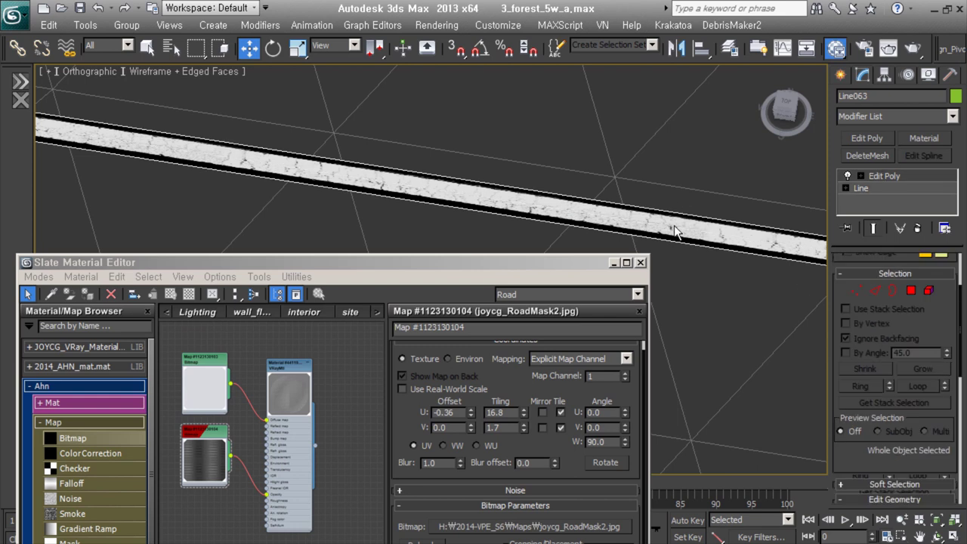
pyautogui.moveTo(453, 262); pyautogui.dragTo(454, 245)
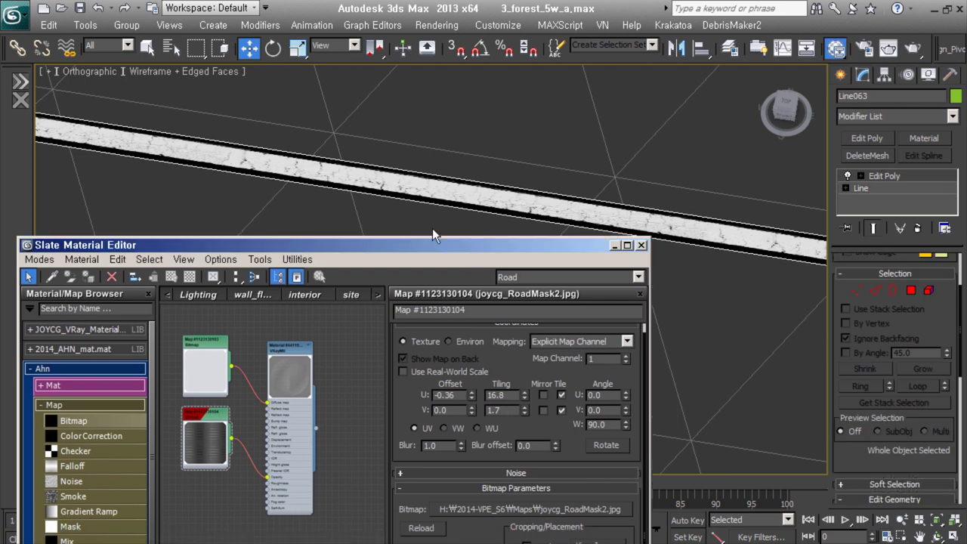
# Step: Reload joycg_RoadMask.jpg as the mask and raise U tiling to 49.0 for repeating dashes
pyautogui.click(531, 510)
pyautogui.doubleClick(327, 303)
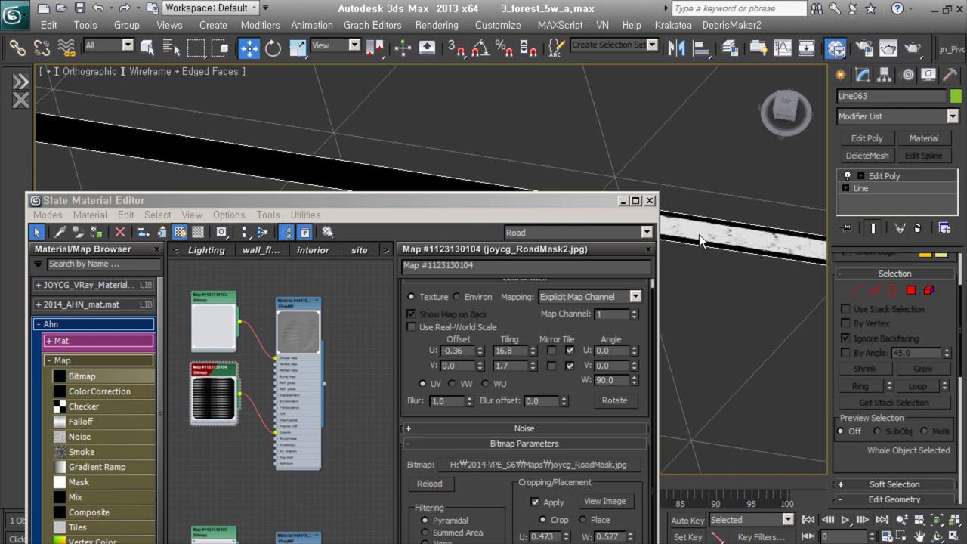
pyautogui.scroll(-3, 701, 241)
pyautogui.moveTo(303, 201); pyautogui.dragTo(302, 302)
pyautogui.moveTo(532, 452); pyautogui.dragTo(534, 464)
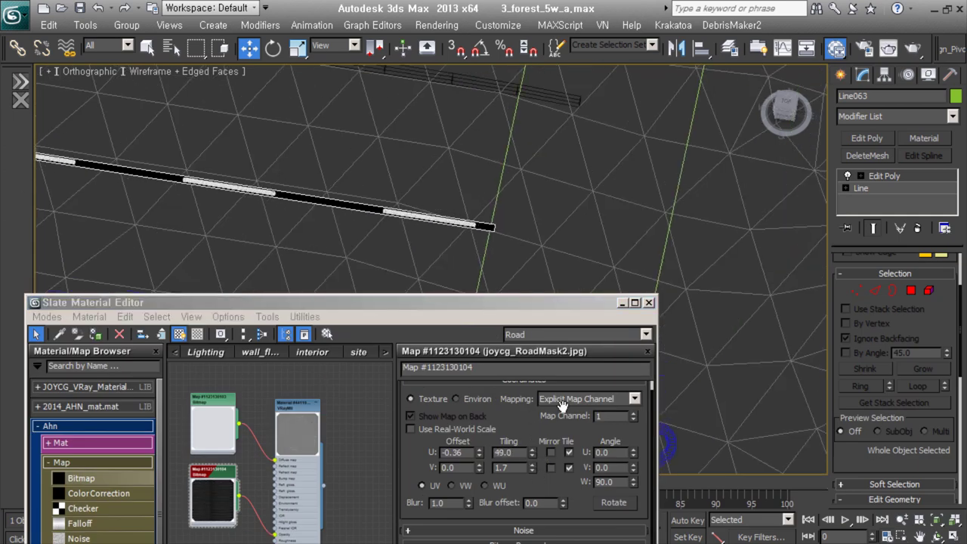
pyautogui.press('t')
pyautogui.scroll(-3, 556, 243)
# Step: Finish the new road line at the junction and convert it to Editable Poly
pyautogui.moveTo(557, 243); pyautogui.dragTo(390, 179, button='middle')
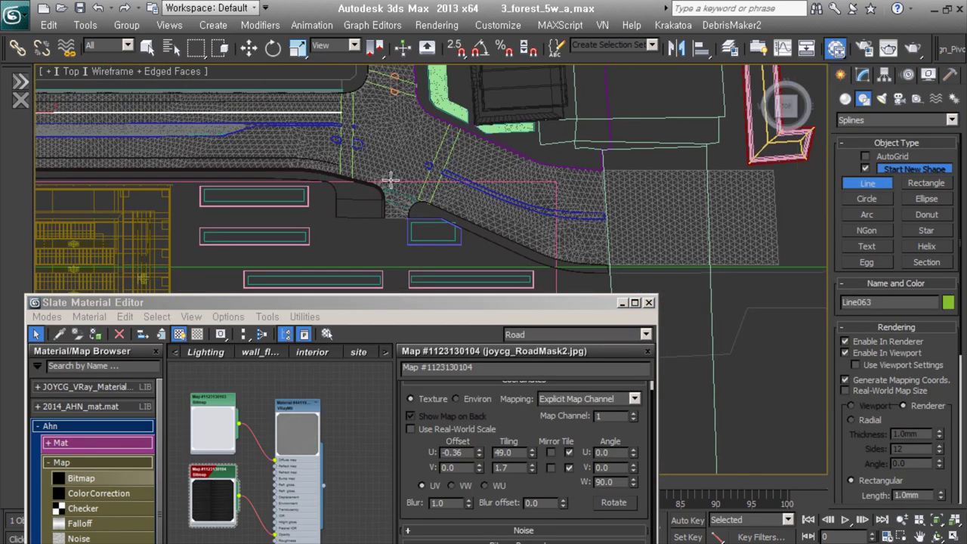
pyautogui.rightClick(605, 240)
pyautogui.click(863, 74)
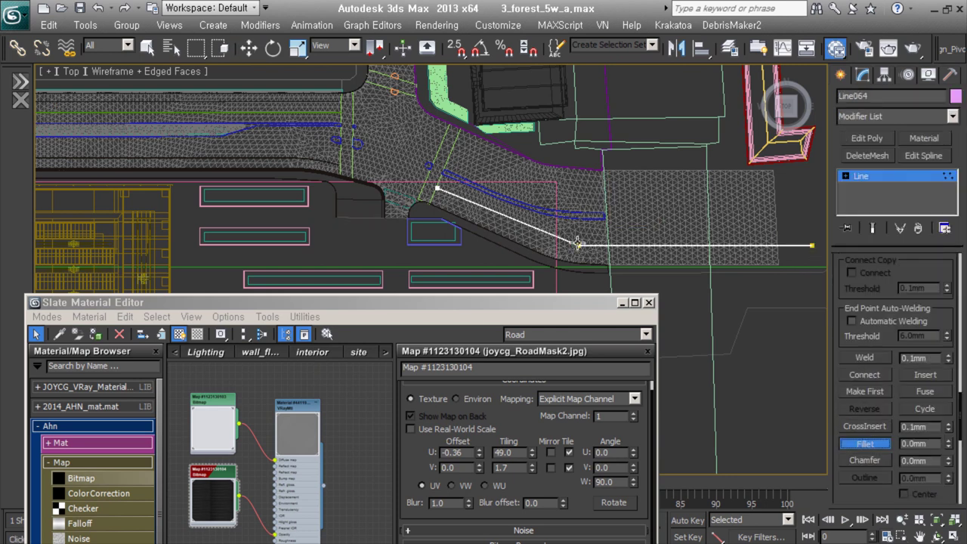
pyautogui.rightClick(876, 175)
# Step: Inspect the textured line's object properties and return to line drawing
pyautogui.scroll(6, 589, 253)
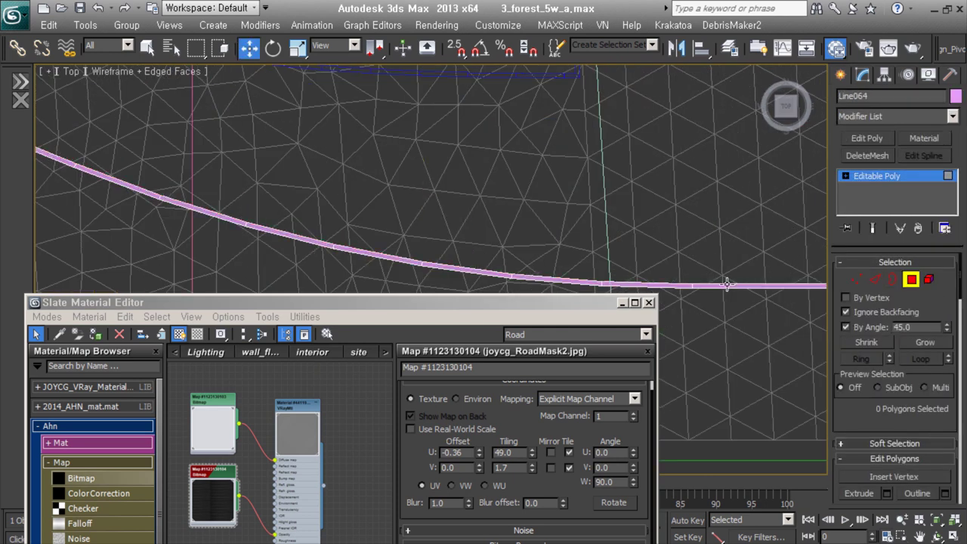
pyautogui.moveTo(559, 272); pyautogui.dragTo(483, 227, button='middle')
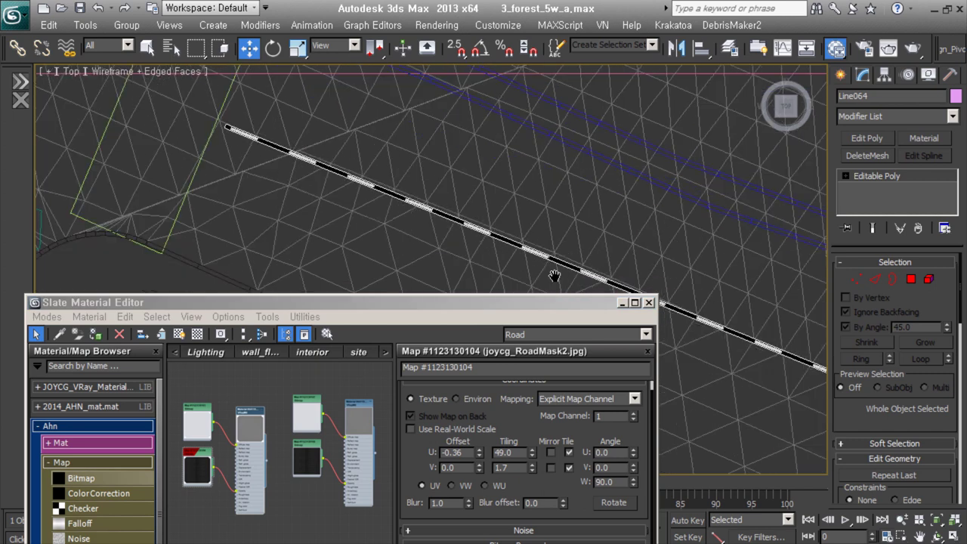
pyautogui.rightClick(453, 250)
pyautogui.click(500, 294)
pyautogui.click(628, 46)
pyautogui.scroll(-3, 529, 189)
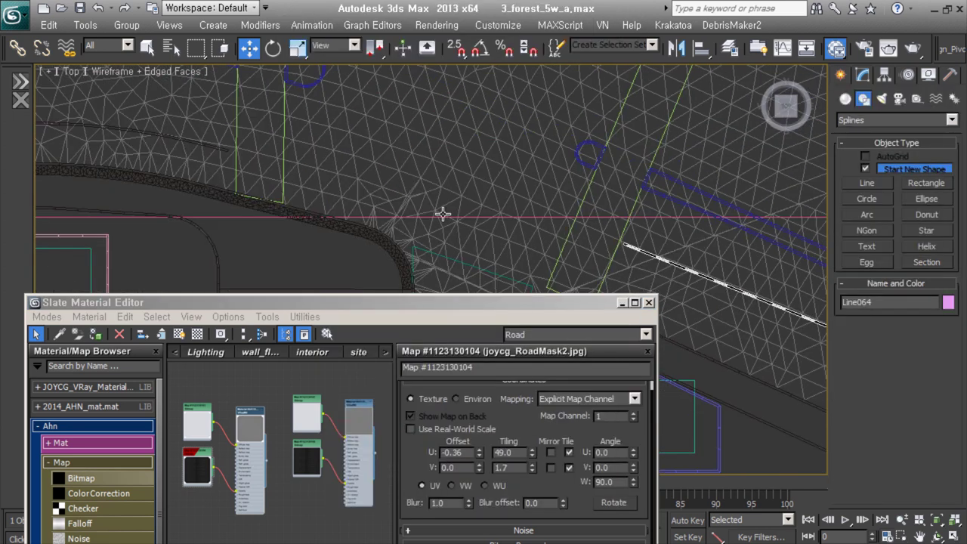
# Step: Draw ten short crossing lines between the road lines and add poly editing to them
pyautogui.click(463, 129)
pyautogui.rightClick(463, 129)
pyautogui.scroll(5, 455, 308)
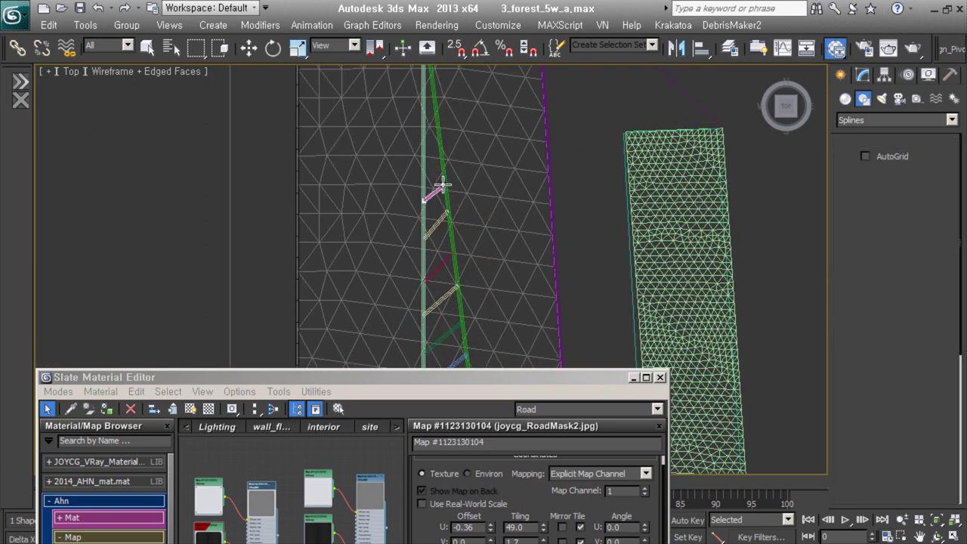
pyautogui.rightClick(443, 177)
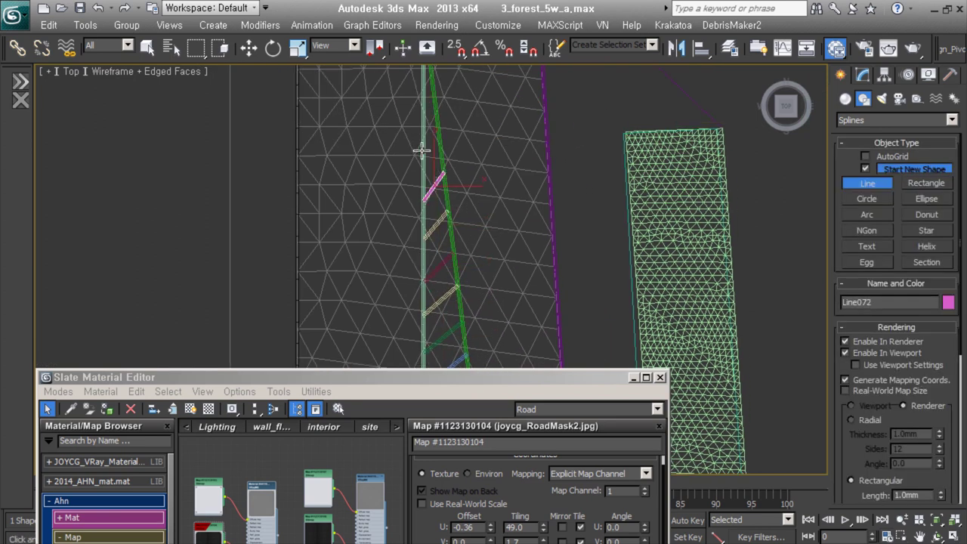
pyautogui.press('w')
pyautogui.scroll(-3, 471, 281)
pyautogui.scroll(3, 443, 341)
pyautogui.hotkey('alt', 'q')
pyautogui.click(864, 74)
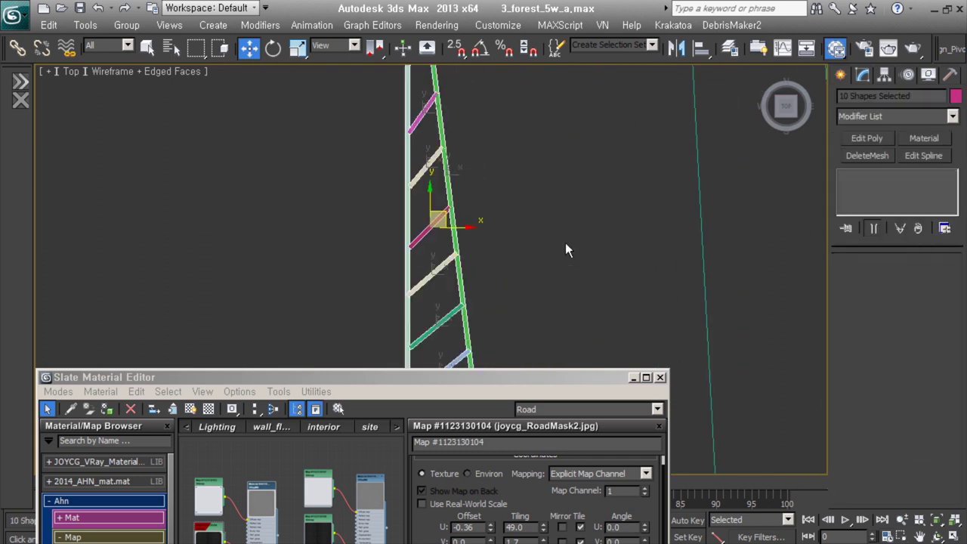
pyautogui.hotkey('alt', 'q')
# Step: Select a crossing strip, close the material editor and clear the selection
pyautogui.click(730, 47)
pyautogui.click(228, 201)
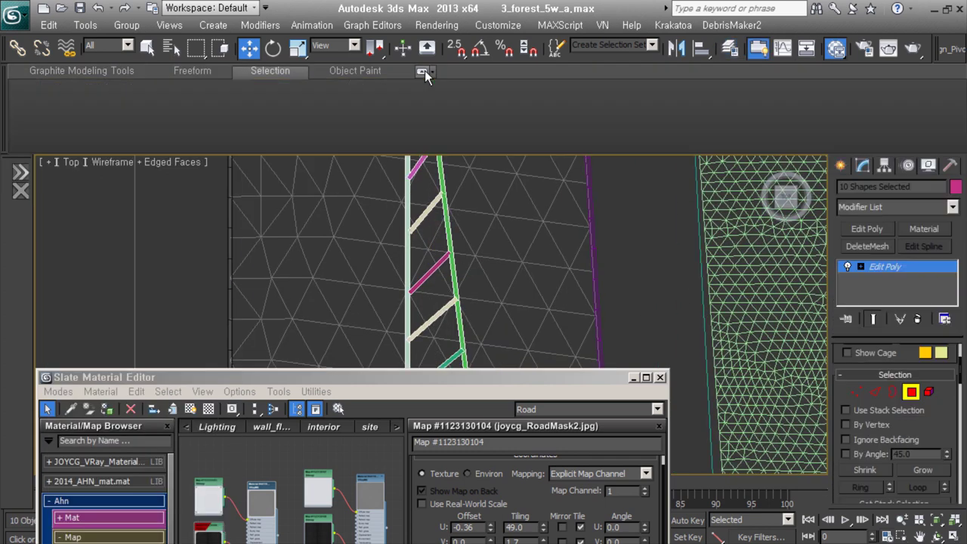
pyautogui.click(950, 166)
pyautogui.click(863, 166)
pyautogui.click(270, 70)
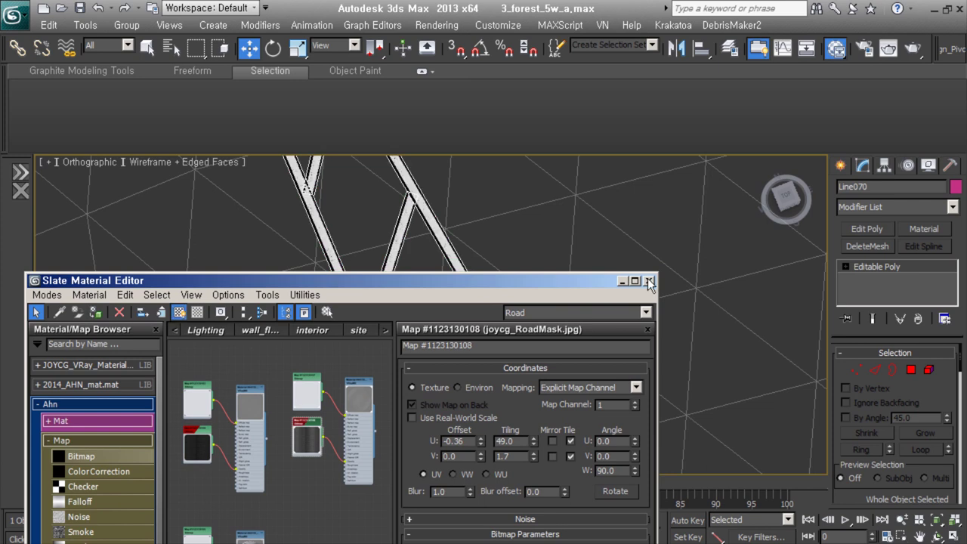
pyautogui.click(649, 283)
pyautogui.scroll(-3, 492, 356)
pyautogui.scroll(-5, 600, 348)
pyautogui.click(276, 205)
# Step: In Top view, select the buildA building group and then the pink building
pyautogui.scroll(-4, 525, 275)
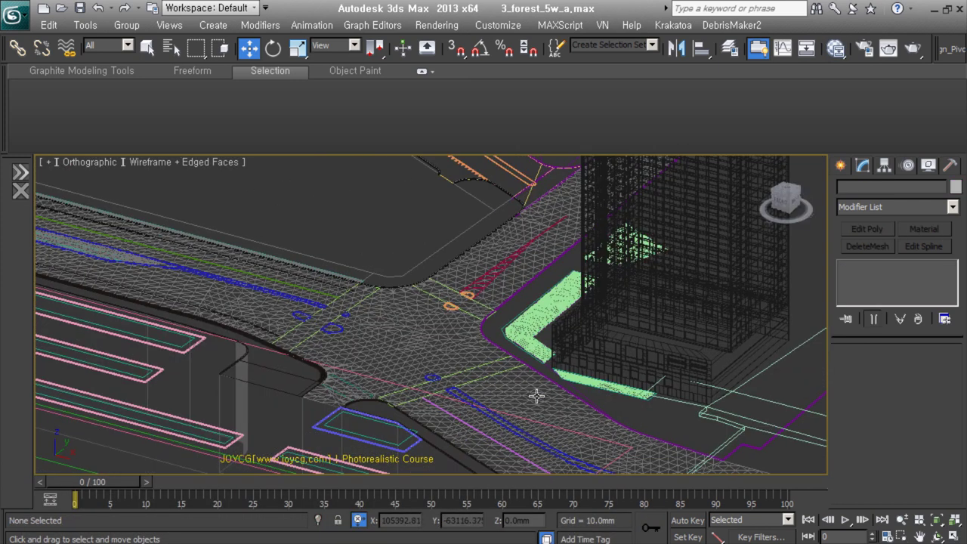
pyautogui.scroll(-3, 473, 422)
pyautogui.press('t')
pyautogui.scroll(8, 507, 298)
pyautogui.scroll(-4, 454, 332)
pyautogui.click(384, 298)
pyautogui.scroll(-2, 468, 355)
pyautogui.scroll(-3, 514, 363)
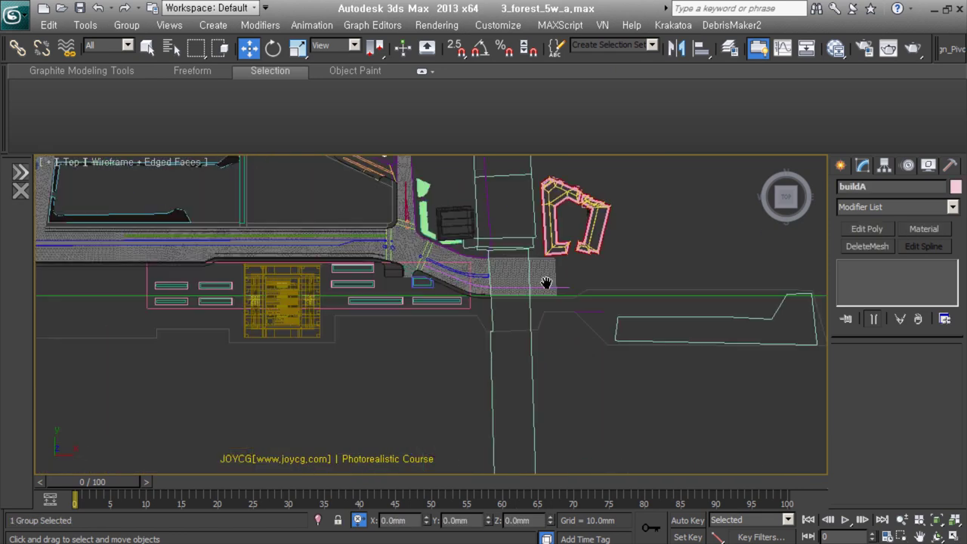
pyautogui.scroll(3, 540, 374)
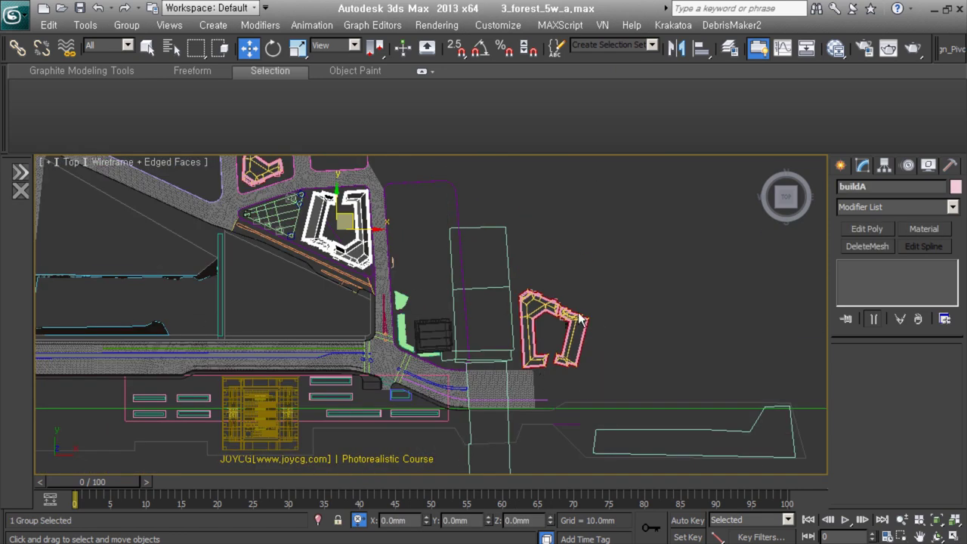
pyautogui.click(581, 319)
pyautogui.scroll(4, 575, 314)
pyautogui.scroll(5, 587, 453)
# Step: In Left view, align a parked car proxy to the target object
pyautogui.click(503, 443)
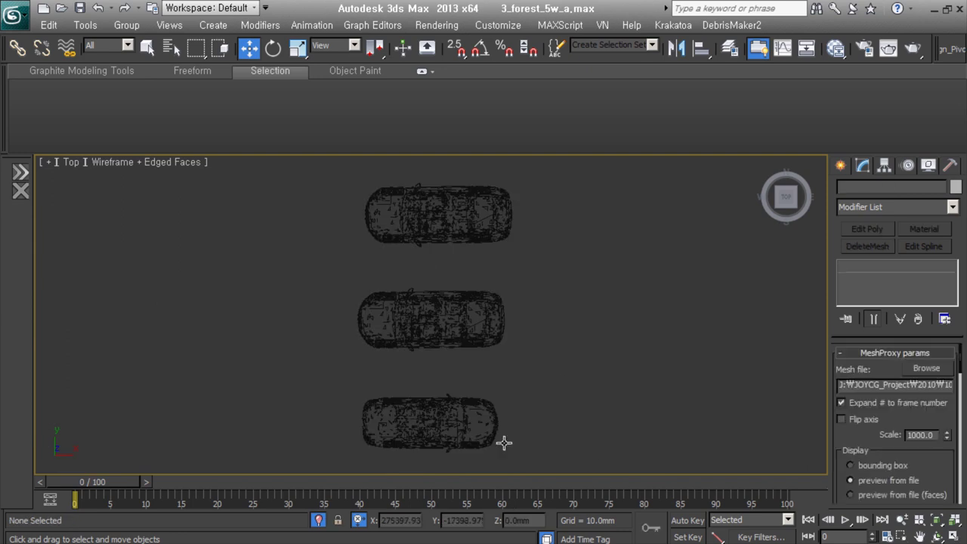
pyautogui.keyDown('alt'); pyautogui.moveTo(504, 443); pyautogui.dragTo(544, 424, button='middle'); pyautogui.keyUp('alt')
pyautogui.click(557, 419)
pyautogui.press('l')
pyautogui.hotkey('alt', 'a')
pyautogui.click(691, 302)
pyautogui.click(488, 400)
pyautogui.click(225, 298)
pyautogui.press('z')
# Step: Create a VRayLight plane in front of the aligned car
pyautogui.click(842, 164)
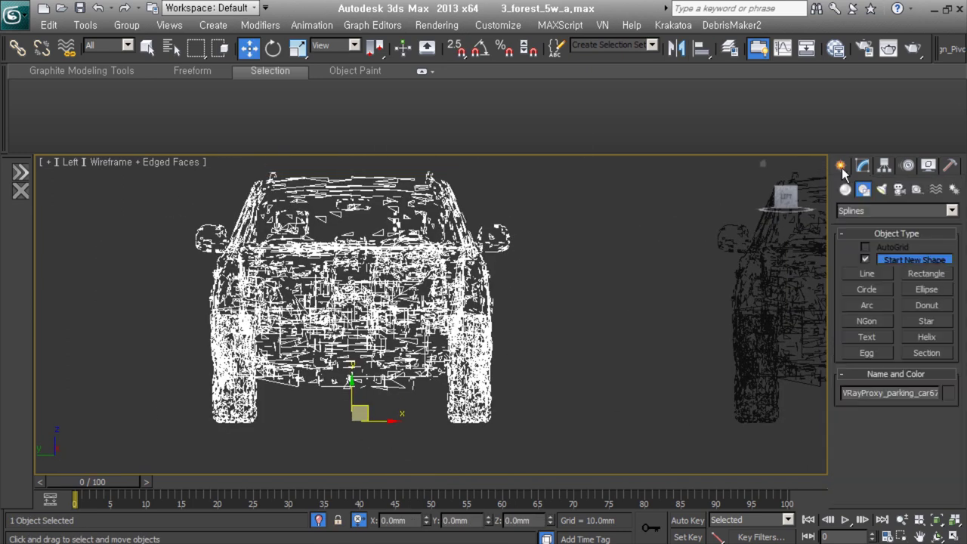
pyautogui.click(882, 189)
pyautogui.click(868, 261)
pyautogui.moveTo(523, 304); pyautogui.dragTo(530, 310)
pyautogui.scroll(-5, 637, 297)
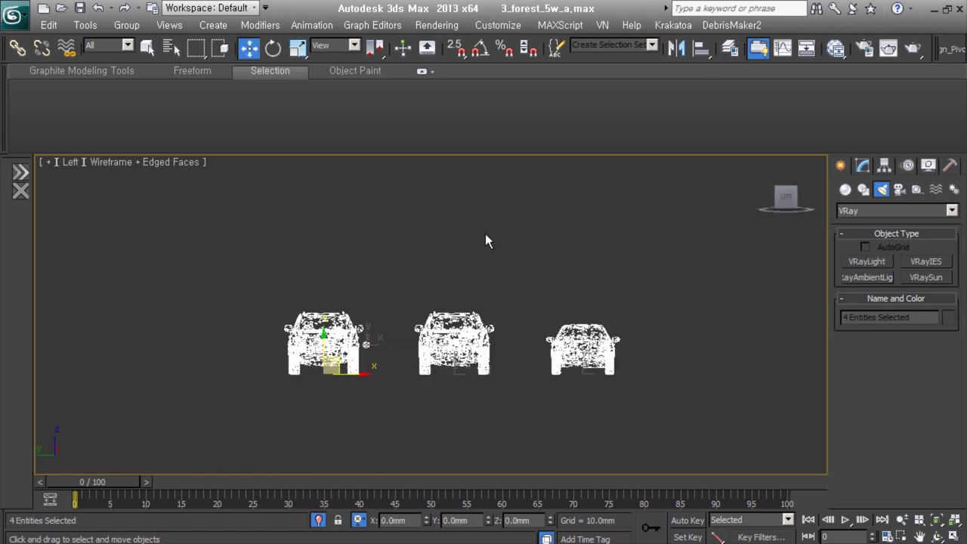
pyautogui.scroll(5, 488, 239)
# Step: Give the VRay plane light a 50 mm half-length and a multiplier of 3000
pyautogui.press('w')
pyautogui.moveTo(874, 387); pyautogui.dragTo(869, 170)
pyautogui.write('50')
pyautogui.write('3000')
pyautogui.moveTo(816, 270)
pyautogui.mouseDown()
pyautogui.moveTo(838, 361)
pyautogui.moveTo(837, 262)
pyautogui.mouseUp()
pyautogui.moveTo(857, 442); pyautogui.dragTo(858, 264)
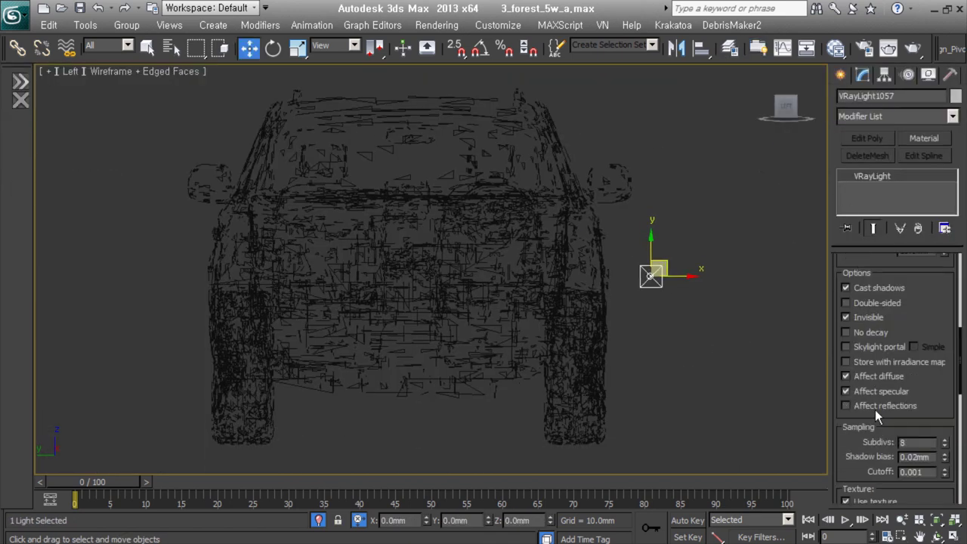
pyautogui.moveTo(877, 416); pyautogui.dragTo(849, 325)
pyautogui.moveTo(850, 363); pyautogui.dragTo(868, 279)
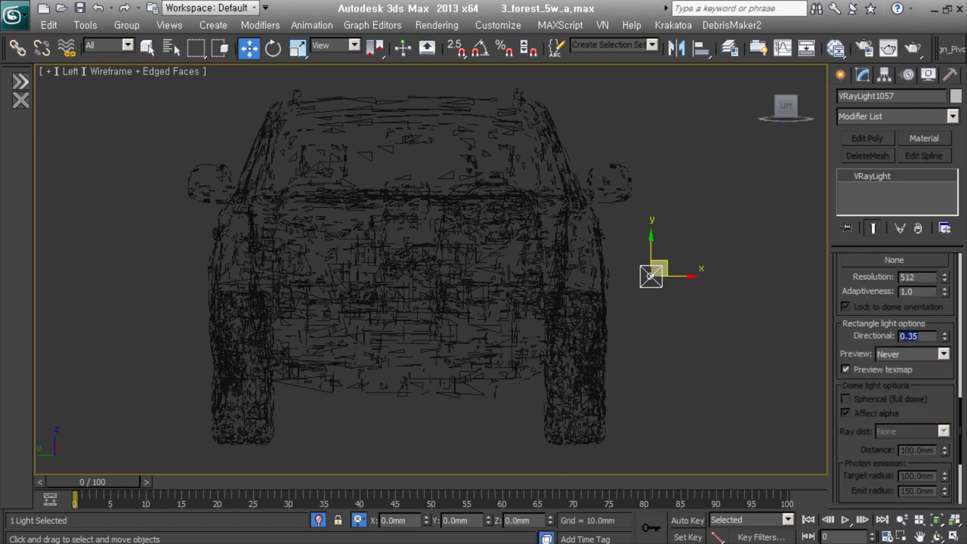
# Step: Align the light to the car proxy by minimum Y position
pyautogui.hotkey('alt', 'a')
pyautogui.click(554, 225)
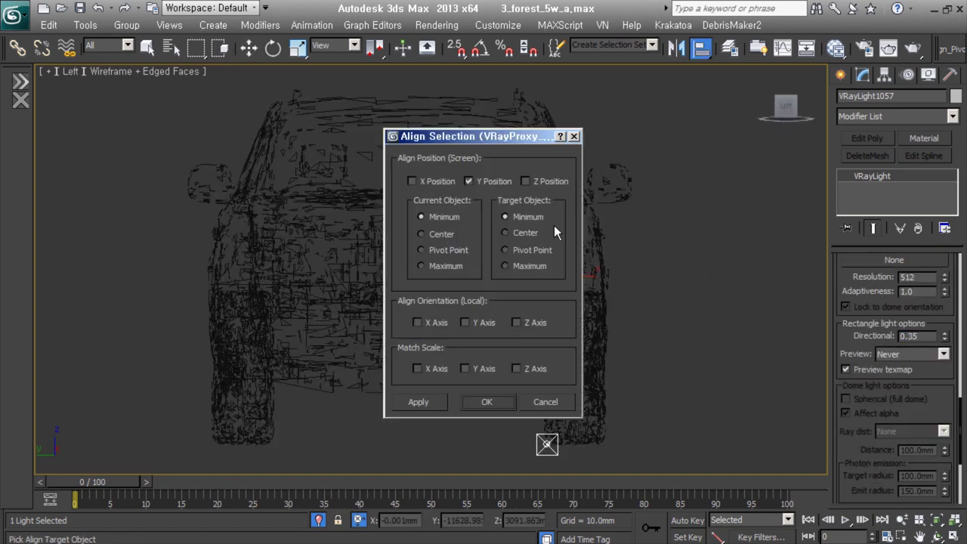
pyautogui.click(488, 341)
pyautogui.keyDown('alt'); pyautogui.moveTo(488, 341); pyautogui.dragTo(171, 349, button='middle'); pyautogui.keyUp('alt')
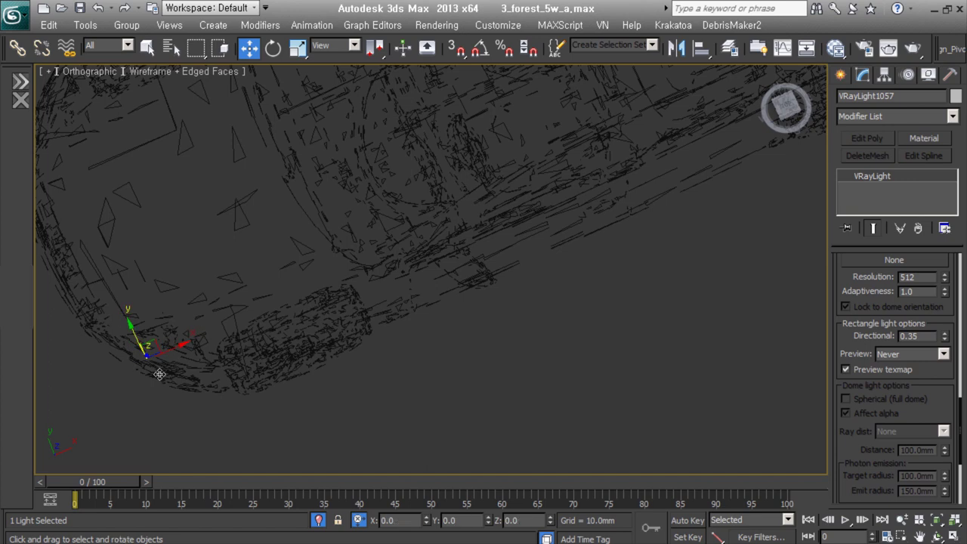
pyautogui.moveTo(272, 313)
pyautogui.keyDown('alt'); pyautogui.mouseDown(button='middle')
pyautogui.moveTo(307, 395)
pyautogui.moveTo(615, 318)
pyautogui.moveTo(529, 317)
pyautogui.mouseUp(button='middle'); pyautogui.keyUp('alt')
# Step: Clone the light, then copy the pair to the car's other lamp positions
pyautogui.press('w')
pyautogui.keyDown('shift'); pyautogui.moveTo(339, 268); pyautogui.dragTo(329, 269); pyautogui.keyUp('shift')
pyautogui.click(485, 344)
pyautogui.moveTo(446, 333)
pyautogui.keyDown('alt'); pyautogui.mouseDown(button='middle')
pyautogui.moveTo(622, 259)
pyautogui.moveTo(257, 277)
pyautogui.mouseUp(button='middle'); pyautogui.keyUp('alt')
pyautogui.moveTo(173, 328); pyautogui.dragTo(365, 381)
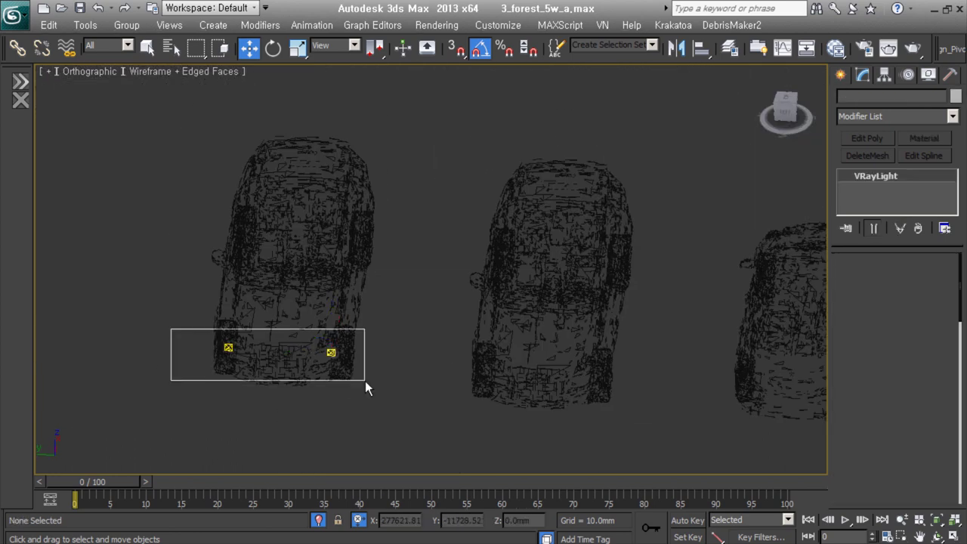
pyautogui.press('t')
pyautogui.keyDown('shift'); pyautogui.moveTo(292, 307); pyautogui.dragTo(265, 307); pyautogui.keyUp('shift')
pyautogui.rightClick(529, 227)
pyautogui.click(551, 242)
pyautogui.moveTo(514, 297)
pyautogui.keyDown('alt'); pyautogui.mouseDown(button='middle')
pyautogui.moveTo(448, 311)
pyautogui.moveTo(360, 302)
pyautogui.moveTo(297, 336)
pyautogui.moveTo(307, 406)
pyautogui.mouseUp(button='middle'); pyautogui.keyUp('alt')
# Step: Select two of the car's lamp lights and edit them together as instances
pyautogui.click(303, 277)
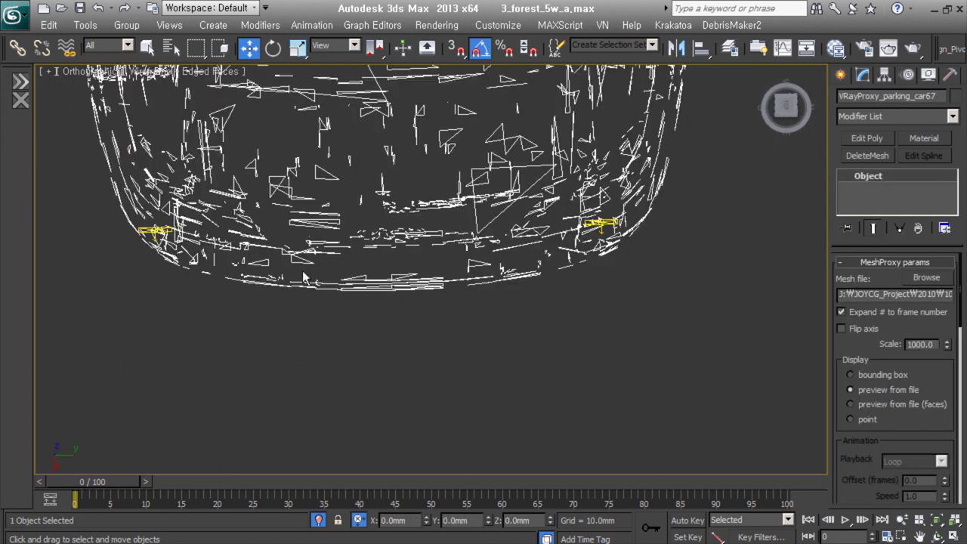
pyautogui.press('t')
pyautogui.click(553, 445)
pyautogui.scroll(-5, 609, 272)
pyautogui.keyDown('alt'); pyautogui.moveTo(609, 273); pyautogui.dragTo(440, 403, button='middle'); pyautogui.keyUp('alt')
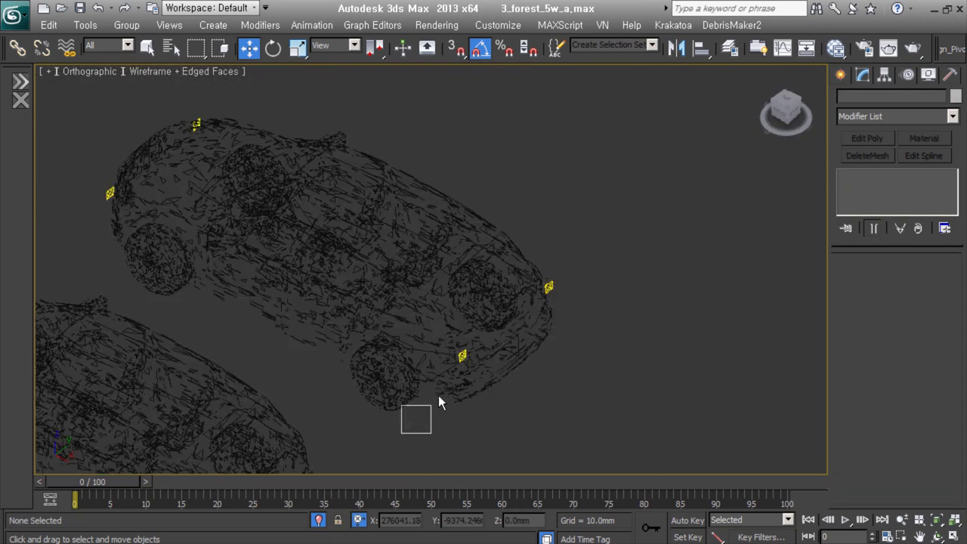
pyautogui.moveTo(440, 403); pyautogui.dragTo(563, 295)
pyautogui.click(900, 228)
pyautogui.click(648, 327)
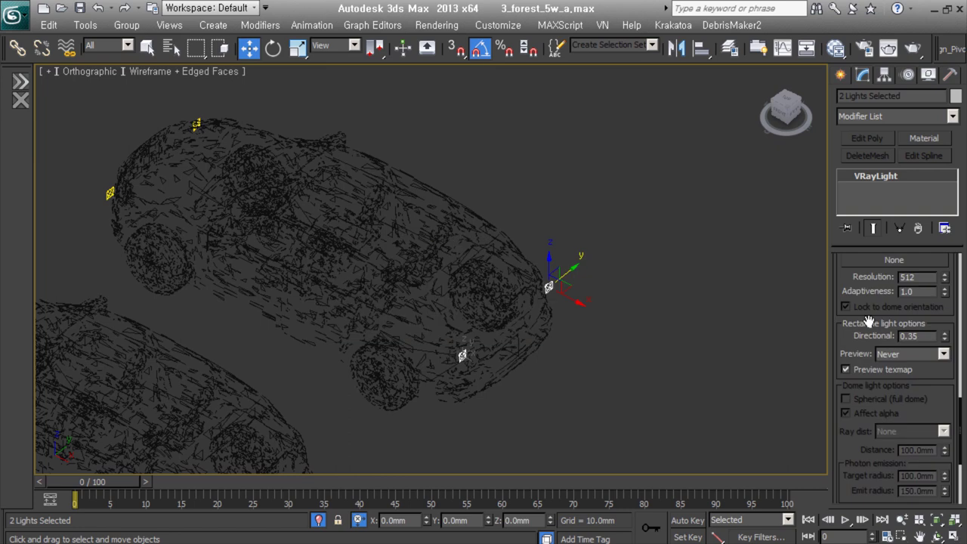
# Step: Set the selected lights' colour to orange, then deselect them
pyautogui.scroll(-5, 869, 322)
pyautogui.scroll(5, 839, 389)
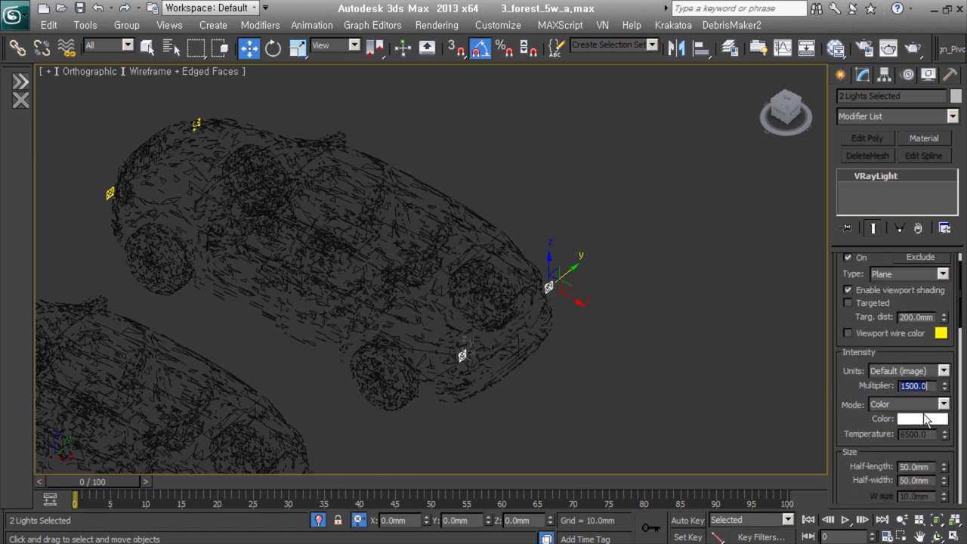
pyautogui.click(927, 421)
pyautogui.moveTo(355, 106); pyautogui.dragTo(340, 121)
pyautogui.click(557, 218)
pyautogui.scroll(-5, 916, 454)
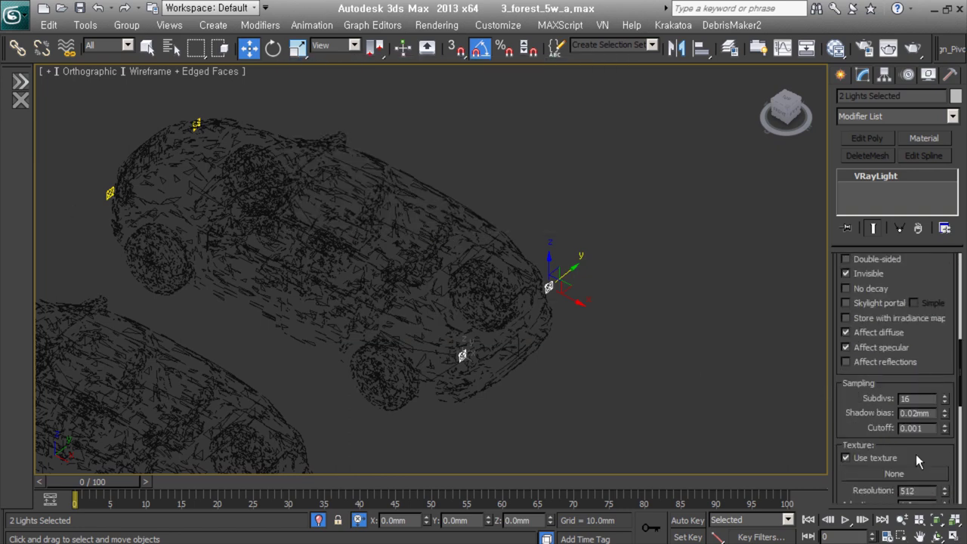
pyautogui.scroll(-3, 918, 438)
pyautogui.scroll(3, 875, 303)
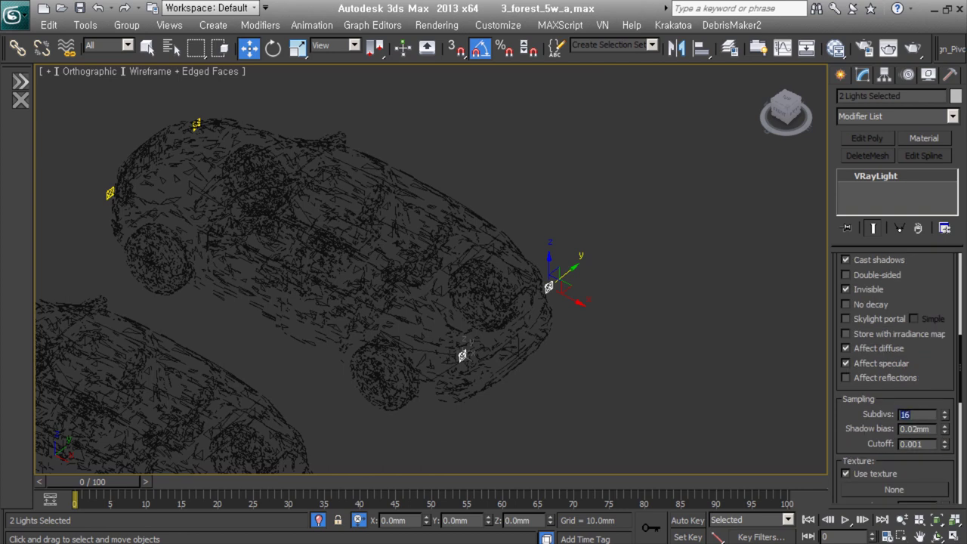
pyautogui.scroll(5, 896, 340)
pyautogui.click(666, 381)
pyautogui.keyDown('alt'); pyautogui.moveTo(667, 382); pyautogui.dragTo(465, 316, button='middle'); pyautogui.keyUp('alt')
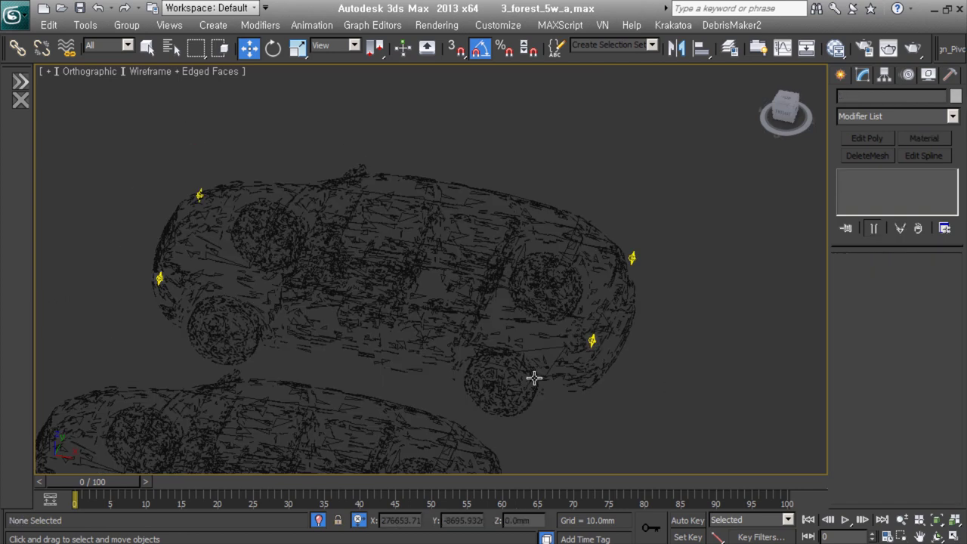
pyautogui.press('l')
pyautogui.scroll(5, 188, 287)
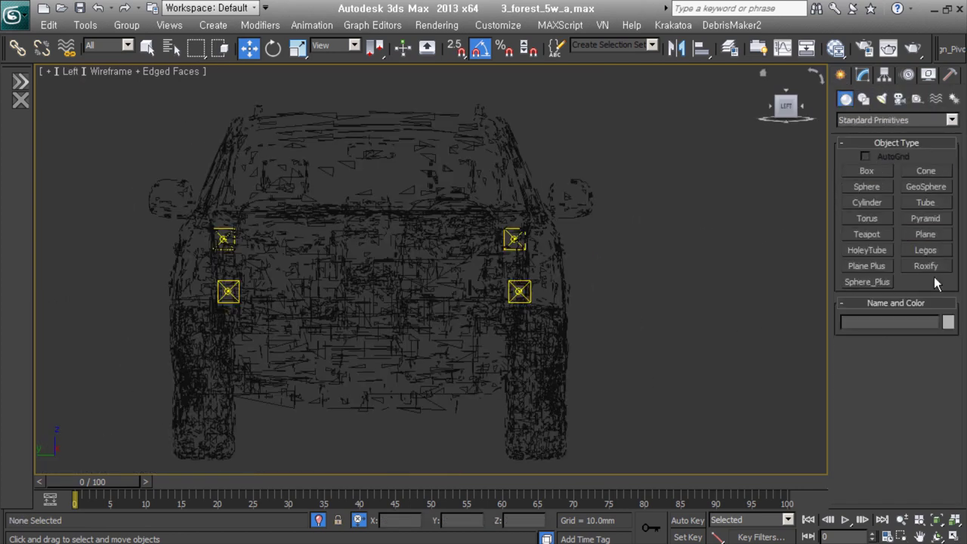
# Step: Draw a small plane in the Left view and align it to a lamp light helper
pyautogui.moveTo(493, 257); pyautogui.dragTo(554, 333)
pyautogui.moveTo(554, 332)
pyautogui.mouseDown(button='middle')
pyautogui.moveTo(524, 331)
pyautogui.moveTo(594, 283)
pyautogui.mouseUp(button='middle')
pyautogui.press('Return')
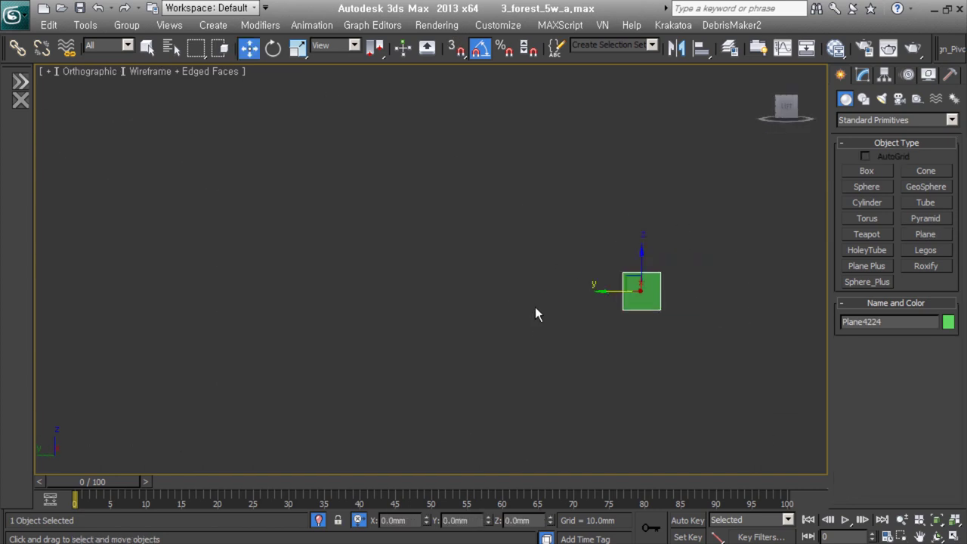
pyautogui.press('l')
pyautogui.scroll(3, 536, 307)
pyautogui.hotkey('alt', 'a')
pyautogui.click(258, 292)
pyautogui.press('Return')
# Step: Clone the plane onto the opposite lamp helper
pyautogui.keyDown('alt'); pyautogui.moveTo(687, 360); pyautogui.dragTo(454, 423, button='middle'); pyautogui.keyUp('alt')
pyautogui.press('z')
pyautogui.moveTo(441, 291)
pyautogui.keyDown('alt'); pyautogui.mouseDown(button='middle')
pyautogui.moveTo(435, 323)
pyautogui.moveTo(590, 257)
pyautogui.mouseUp(button='middle'); pyautogui.keyUp('alt')
pyautogui.scroll(-5, 670, 229)
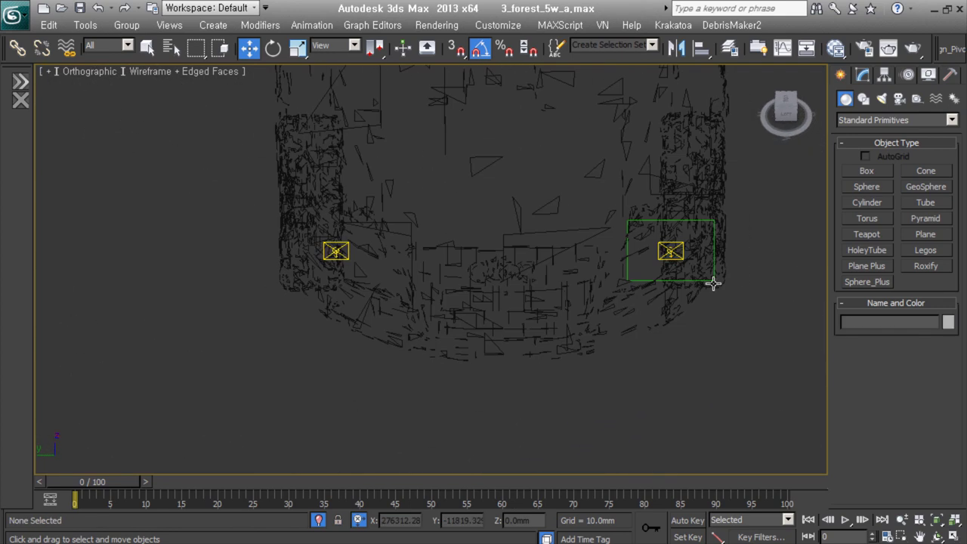
pyautogui.keyDown('shift'); pyautogui.moveTo(652, 281); pyautogui.dragTo(337, 281); pyautogui.keyUp('shift')
pyautogui.press('Return')
pyautogui.moveTo(595, 363)
pyautogui.keyDown('alt'); pyautogui.mouseDown(button='middle')
pyautogui.moveTo(421, 162)
pyautogui.moveTo(288, 163)
pyautogui.mouseUp(button='middle'); pyautogui.keyUp('alt')
# Step: Add a bitmap node in the Slate Material Editor loading a car lighting image
pyautogui.click(291, 178)
pyautogui.press('m')
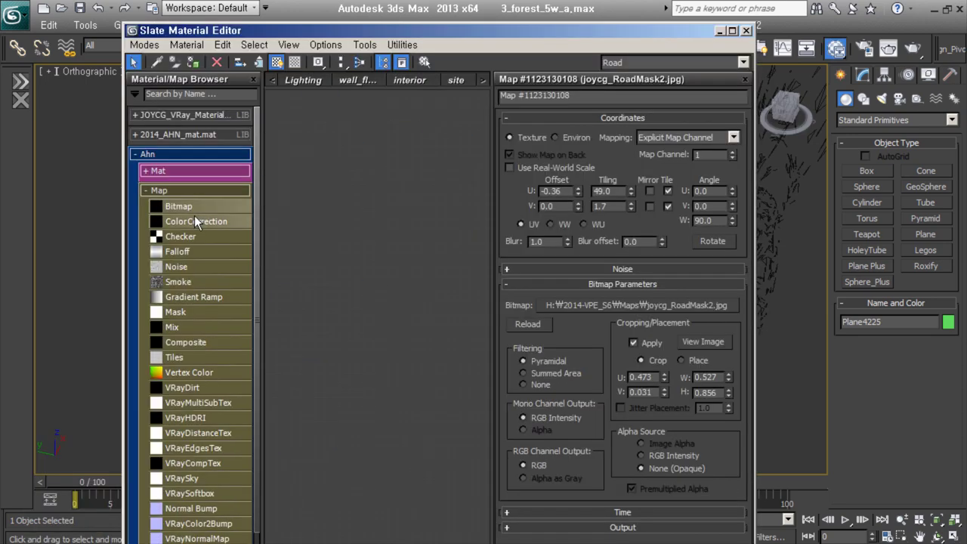
pyautogui.click(647, 305)
pyautogui.scroll(5, 227, 181)
pyautogui.click(68, 106)
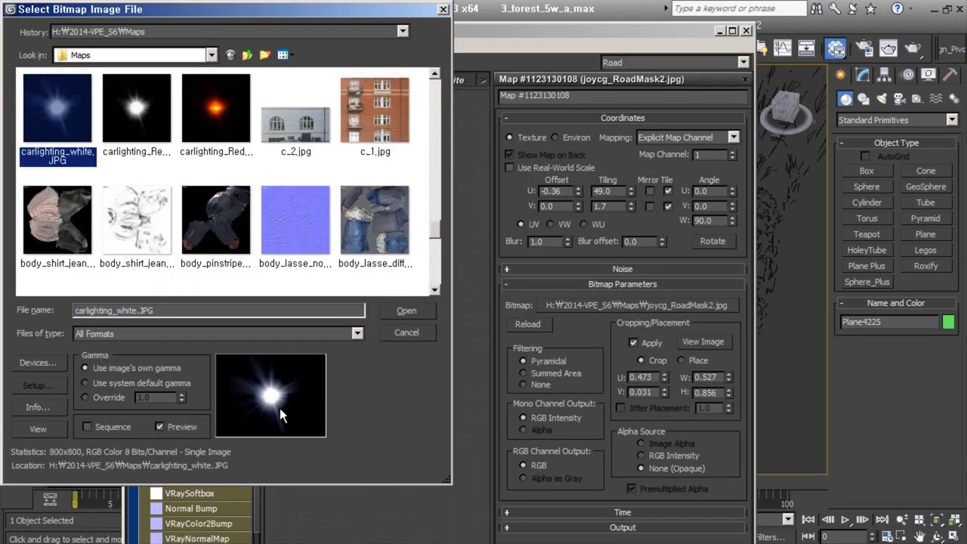
pyautogui.click(136, 121)
pyautogui.click(226, 114)
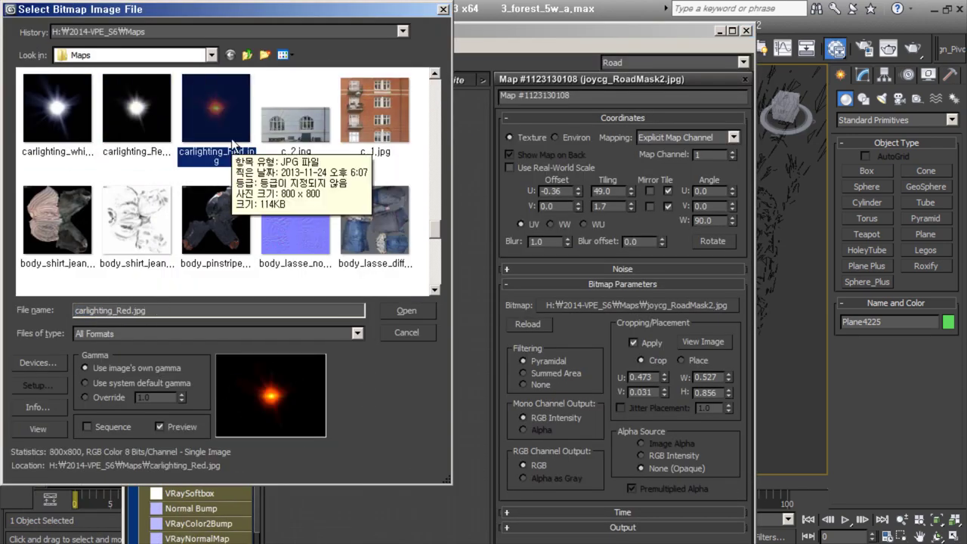
pyautogui.scroll(1, 233, 144)
pyautogui.click(57, 206)
pyautogui.click(116, 204)
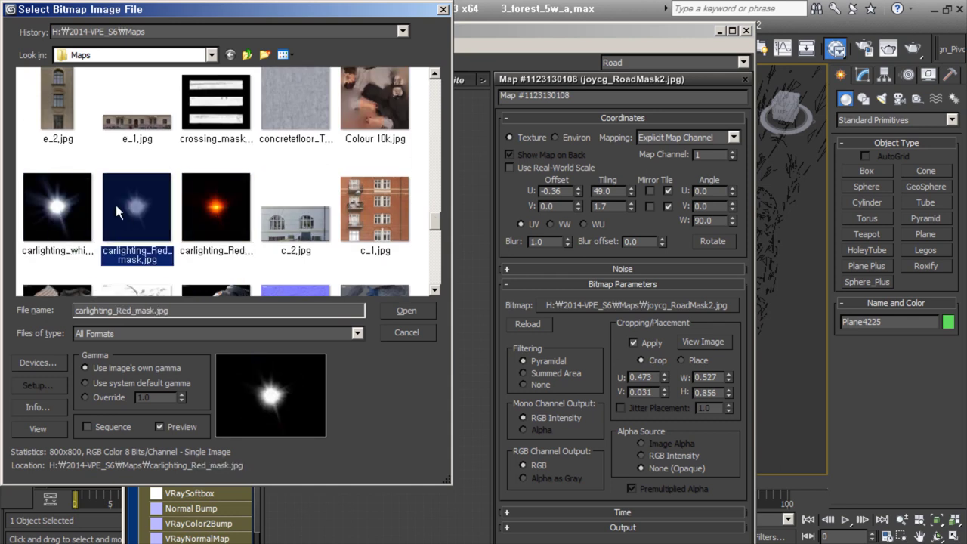
pyautogui.doubleClick(115, 204)
pyautogui.click(188, 192)
pyautogui.click(158, 170)
# Step: Wire a VRayLightMtl to the colour bitmap, carlighting_Red_mask.jpg opacity, and strength 20
pyautogui.moveTo(191, 248); pyautogui.dragTo(449, 260)
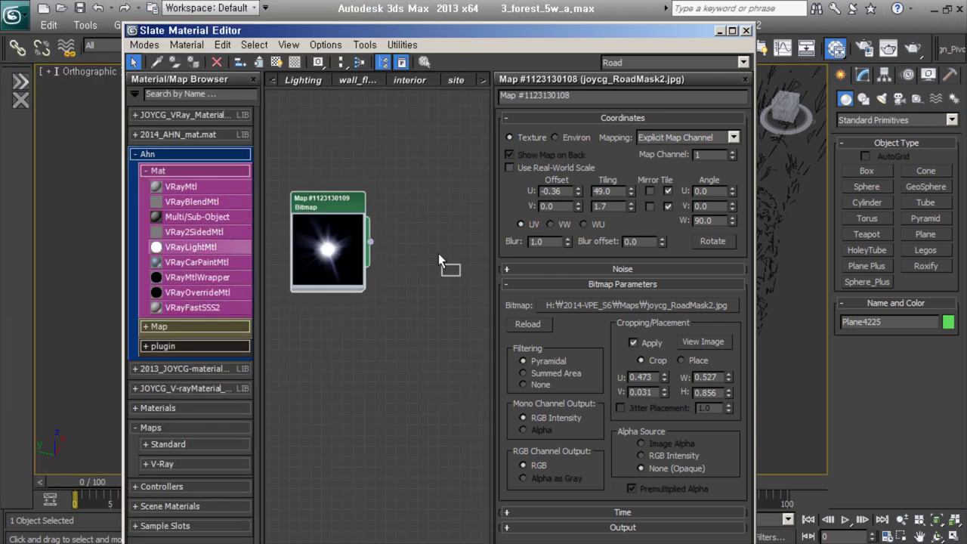
pyautogui.moveTo(324, 261); pyautogui.dragTo(324, 229)
pyautogui.moveTo(408, 261); pyautogui.dragTo(317, 325)
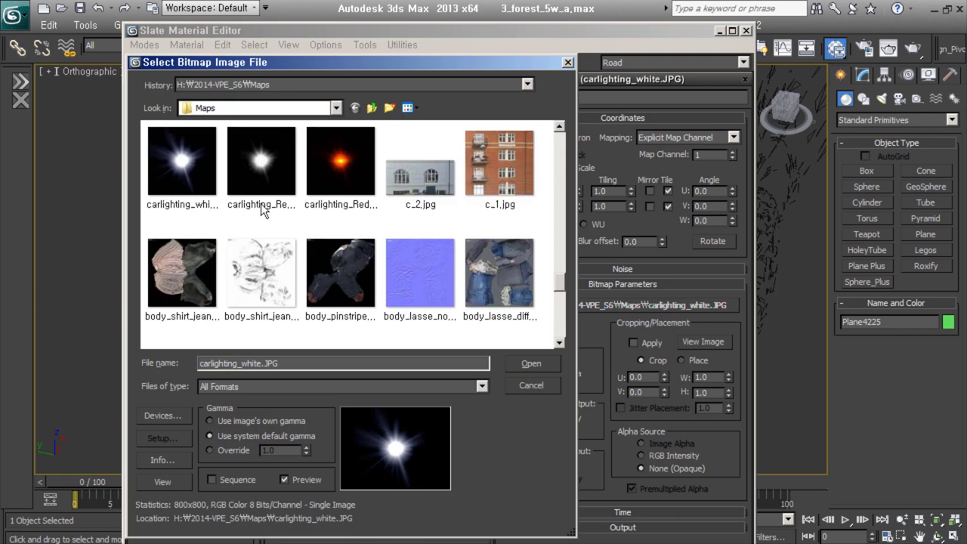
pyautogui.doubleClick(346, 161)
pyautogui.click(436, 248)
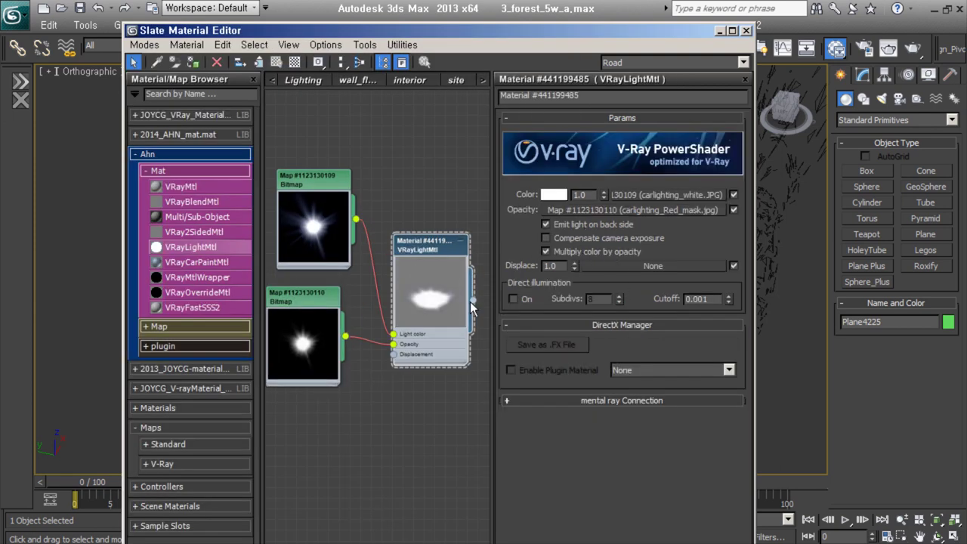
pyautogui.write('20')
pyautogui.press('Return')
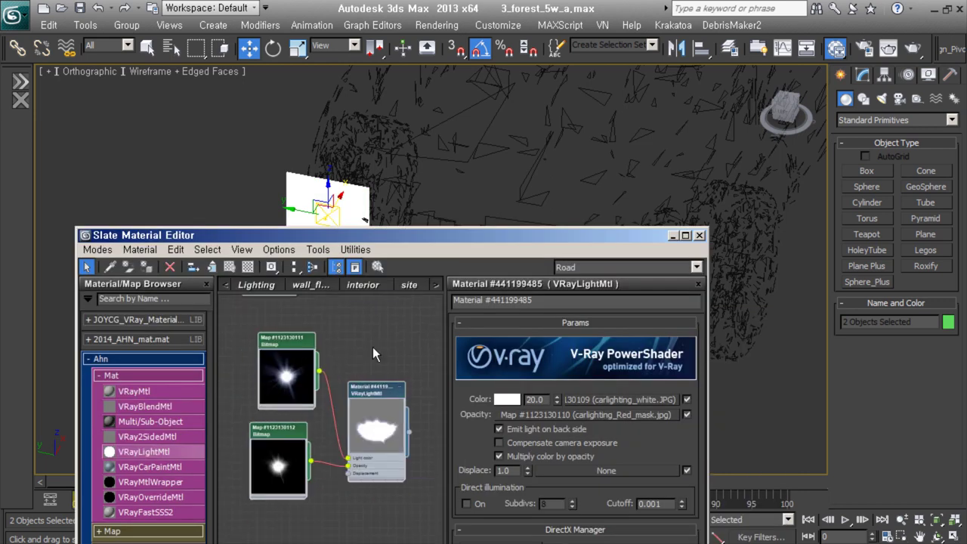
# Step: Swap the colour bitmap to carlighting_Red.jpg and tint the VRayLightMtl orange (253/131/70)
pyautogui.doubleClick(276, 355)
pyautogui.click(574, 511)
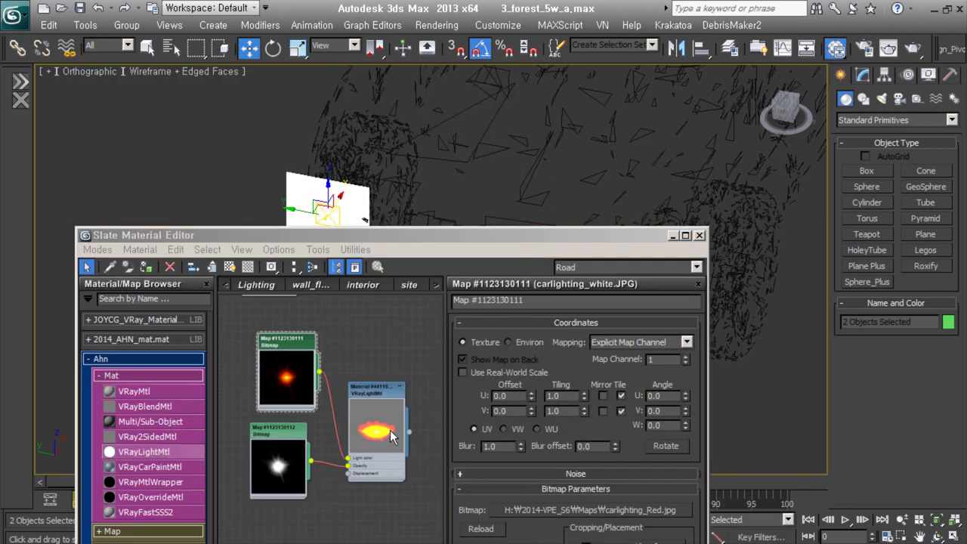
pyautogui.doubleClick(392, 437)
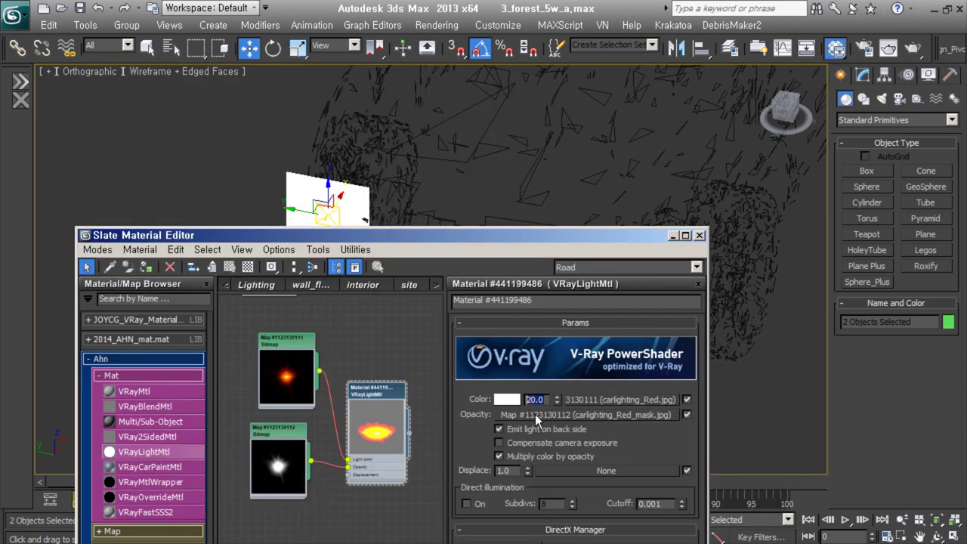
pyautogui.click(505, 399)
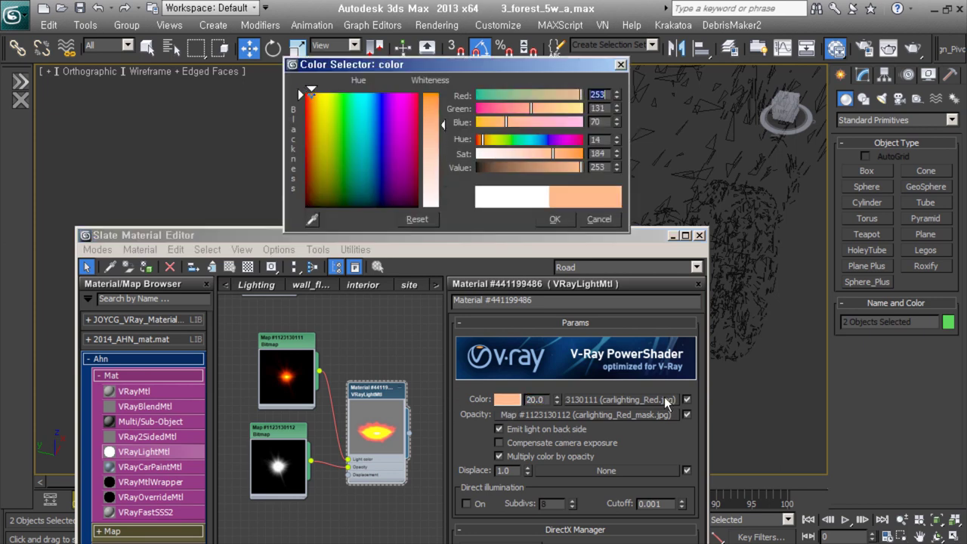
pyautogui.click(584, 217)
# Step: Clone the lamp planes to the car's other end
pyautogui.click(652, 105)
pyautogui.keyDown('alt'); pyautogui.moveTo(484, 272); pyautogui.dragTo(574, 249, button='middle'); pyautogui.keyUp('alt')
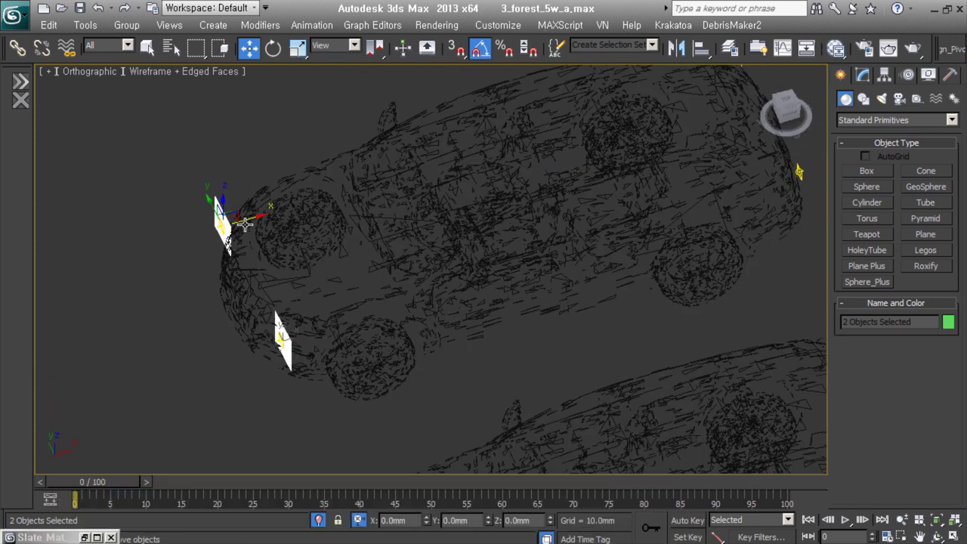
pyautogui.keyDown('shift'); pyautogui.moveTo(221, 226); pyautogui.dragTo(756, 75); pyautogui.keyUp('shift')
pyautogui.click(488, 341)
pyautogui.moveTo(616, 235); pyautogui.dragTo(644, 222, button='middle')
# Step: Rotate the lamp planes into their proper orientation
pyautogui.rightClick(646, 261)
pyautogui.click(572, 288)
pyautogui.press('w')
# Step: Link the four lamp planes to VRayProxy_parking_car67
pyautogui.moveTo(486, 348)
pyautogui.keyDown('alt'); pyautogui.mouseDown(button='middle')
pyautogui.moveTo(506, 363)
pyautogui.moveTo(522, 303)
pyautogui.moveTo(508, 220)
pyautogui.mouseUp(button='middle'); pyautogui.keyUp('alt')
pyautogui.click(508, 220)
pyautogui.hotkey('ctrl', 'i')
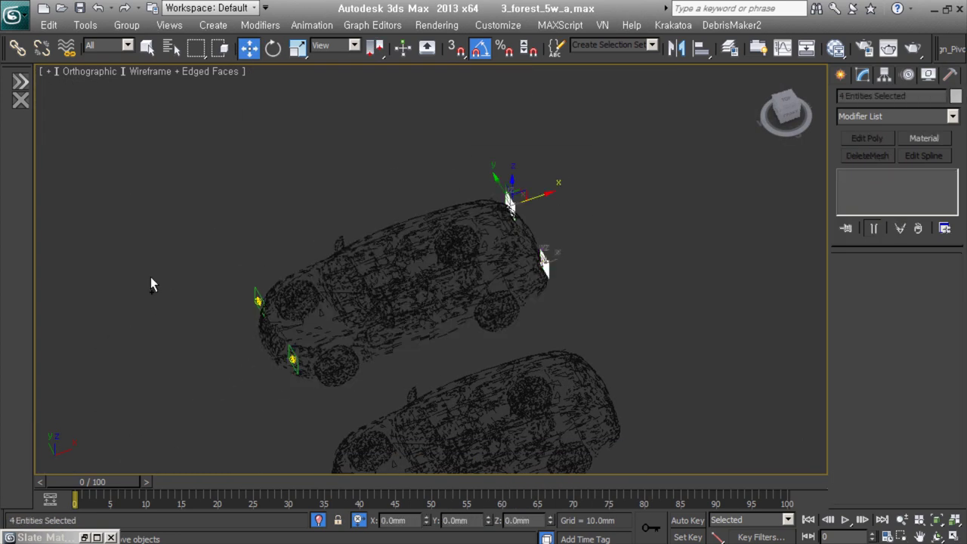
pyautogui.moveTo(351, 284); pyautogui.dragTo(351, 285)
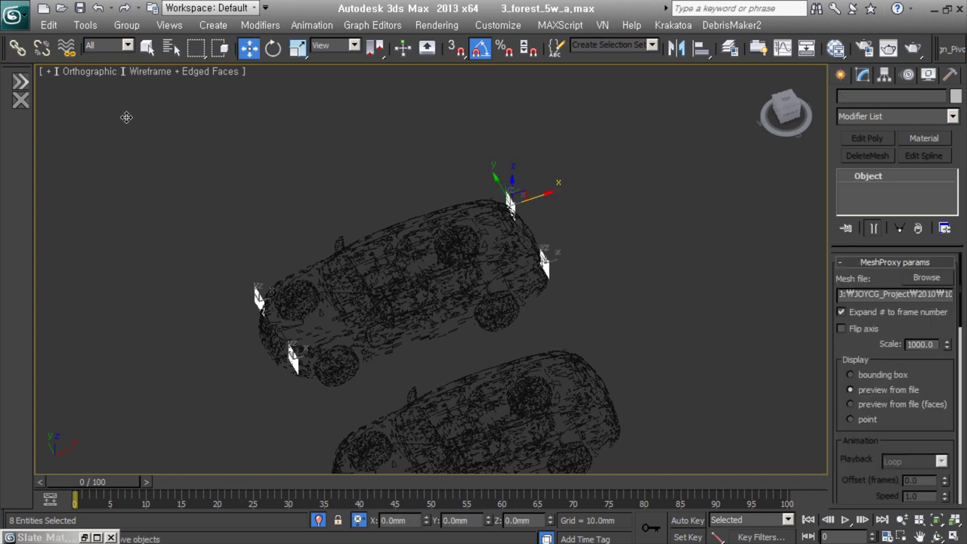
pyautogui.press('w')
pyautogui.scroll(-4, 571, 314)
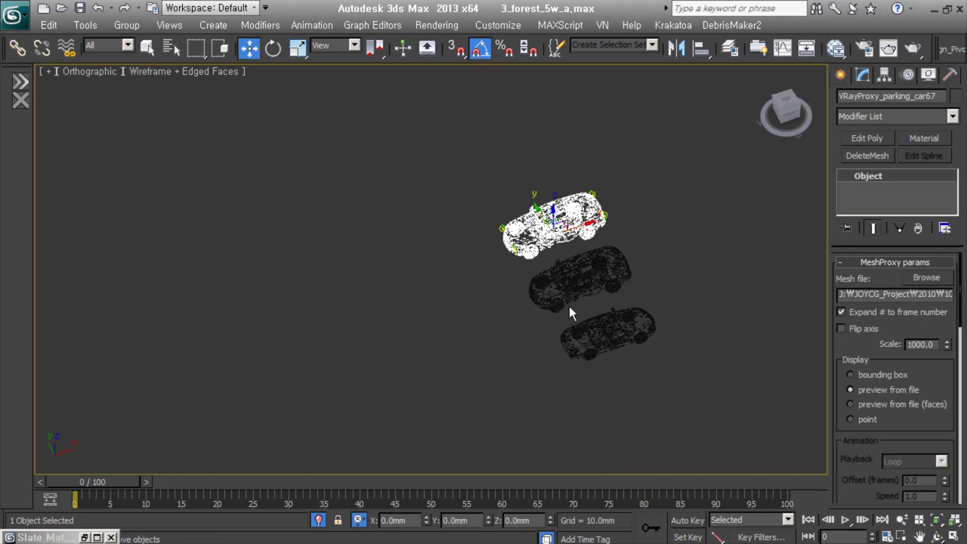
# Step: Frame the whole scene from the top and move the time slider to frame 10
pyautogui.press('t')
pyautogui.hotkey('alt', 'q')
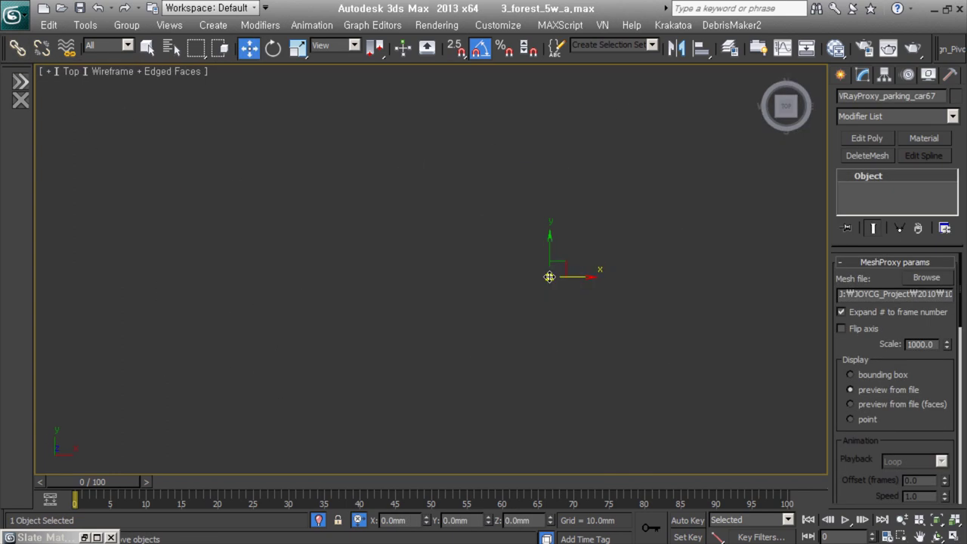
pyautogui.scroll(3, 476, 225)
pyautogui.scroll(2, 477, 225)
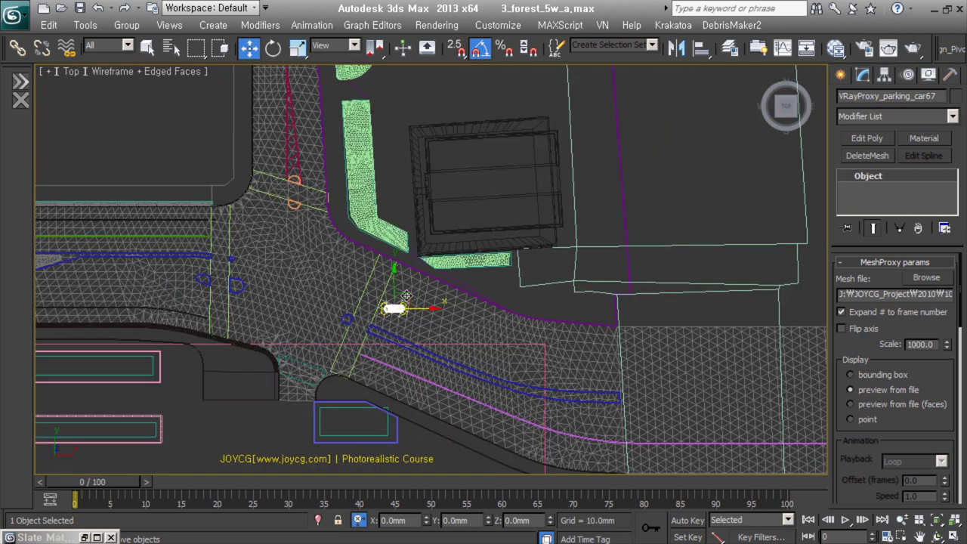
pyautogui.scroll(3, 406, 297)
pyautogui.scroll(-1, 618, 361)
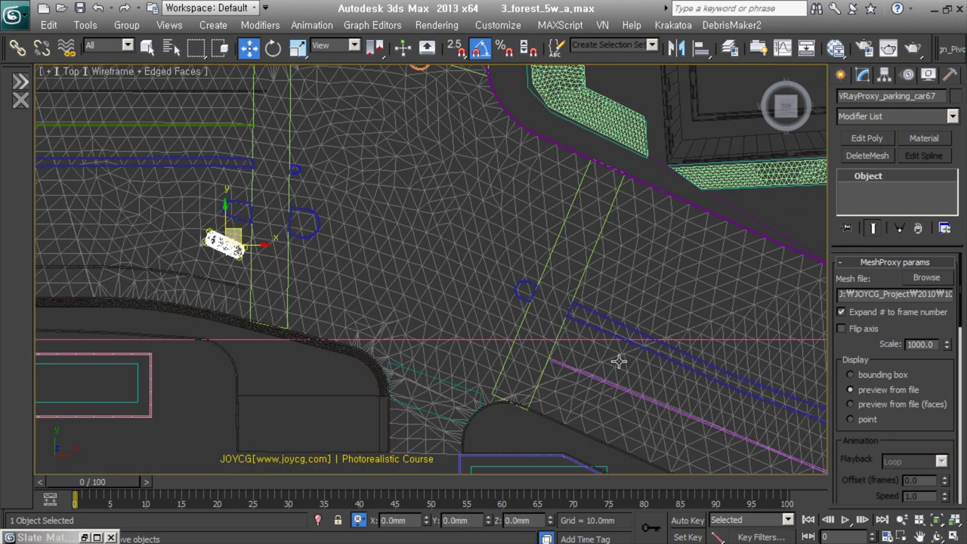
pyautogui.moveTo(123, 483); pyautogui.dragTo(188, 490)
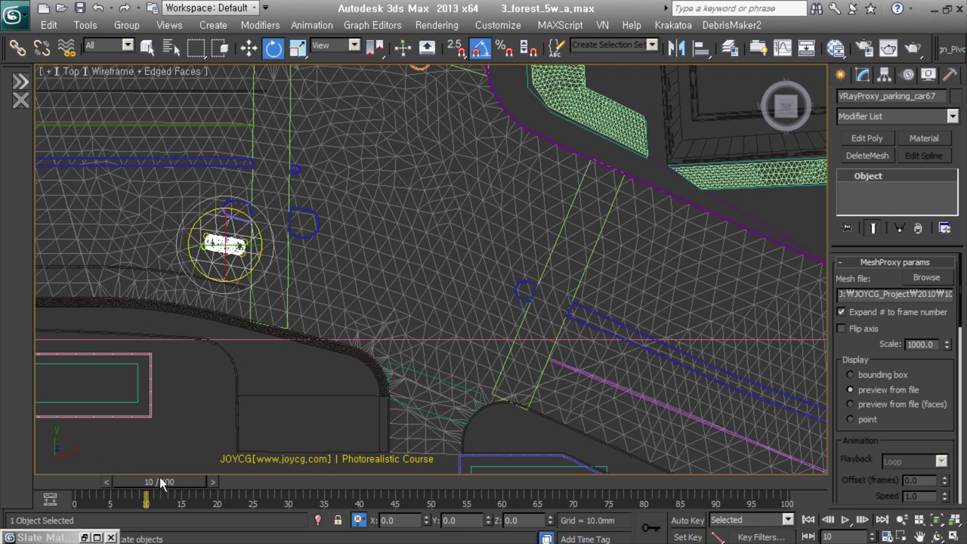
pyautogui.moveTo(159, 482)
pyautogui.mouseDown()
pyautogui.moveTo(310, 491)
pyautogui.moveTo(169, 489)
pyautogui.mouseUp()
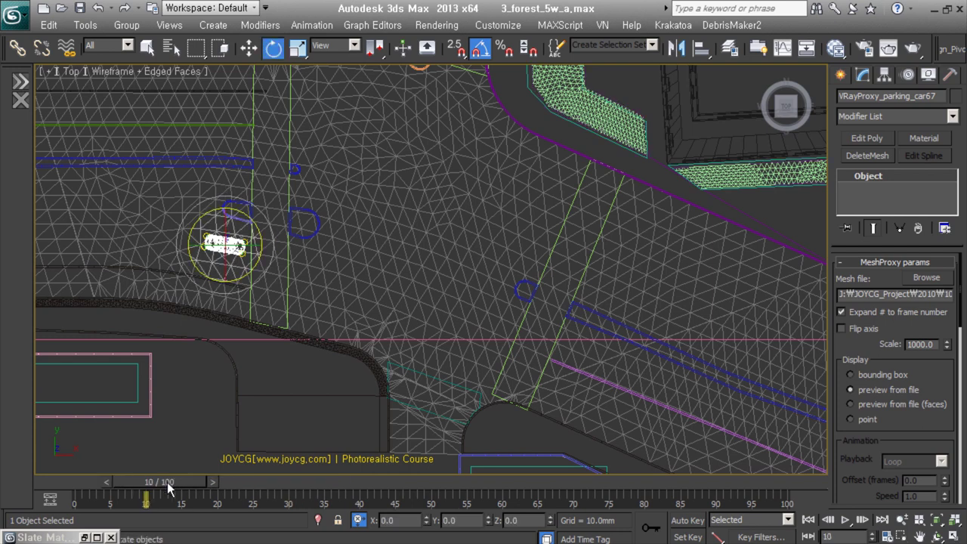
# Step: With Auto Key on, move and rotate the car along the road, then show its motion settings
pyautogui.click(687, 521)
pyautogui.rightClick(225, 245)
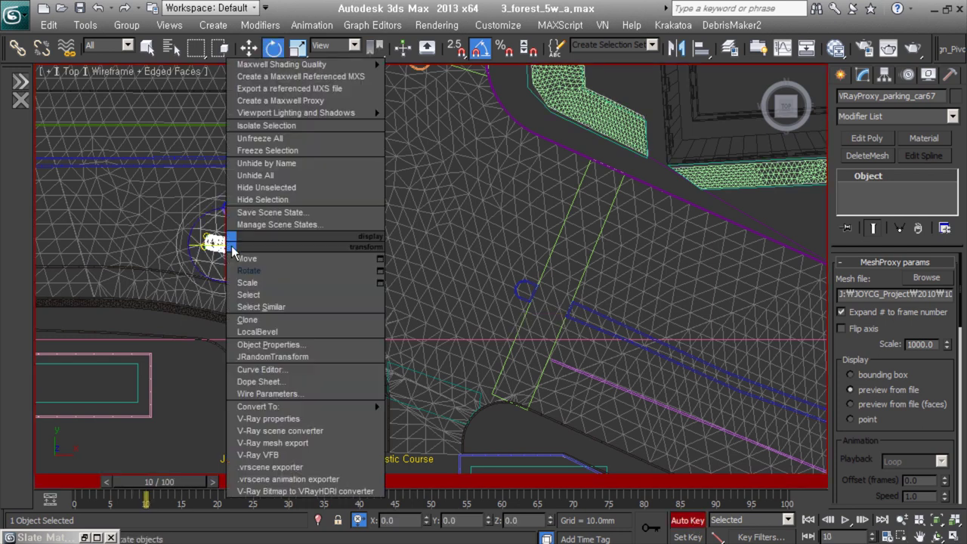
pyautogui.click(249, 256)
pyautogui.rightClick(575, 308)
pyautogui.click(590, 323)
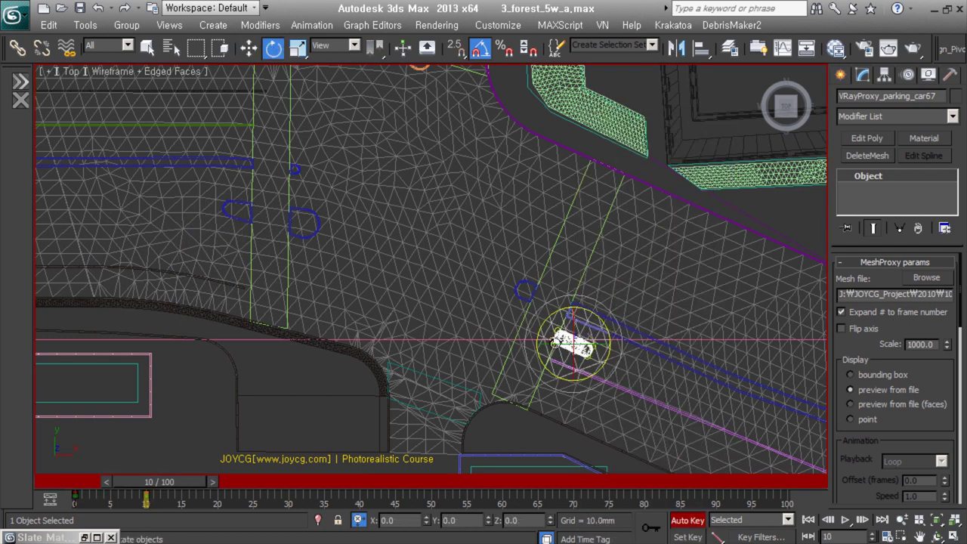
pyautogui.rightClick(596, 355)
pyautogui.click(597, 362)
pyautogui.press('n')
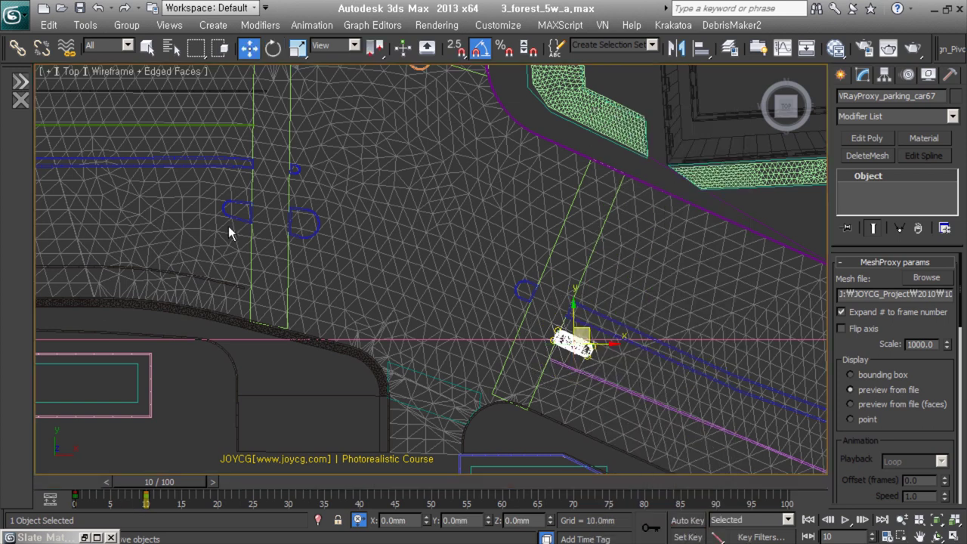
pyautogui.click(907, 76)
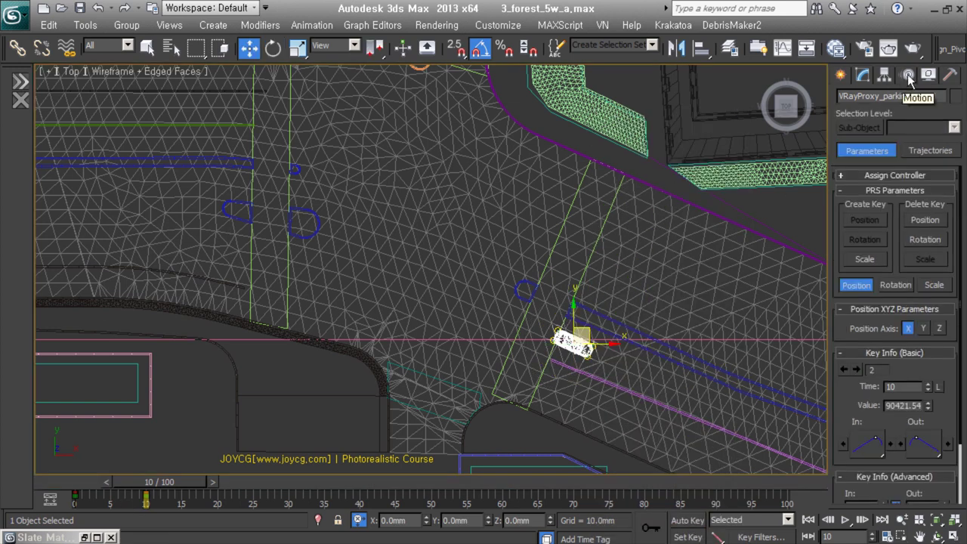
# Step: Show the car's trajectory and, at frame 5, shift the car so the path follows the road
pyautogui.click(931, 150)
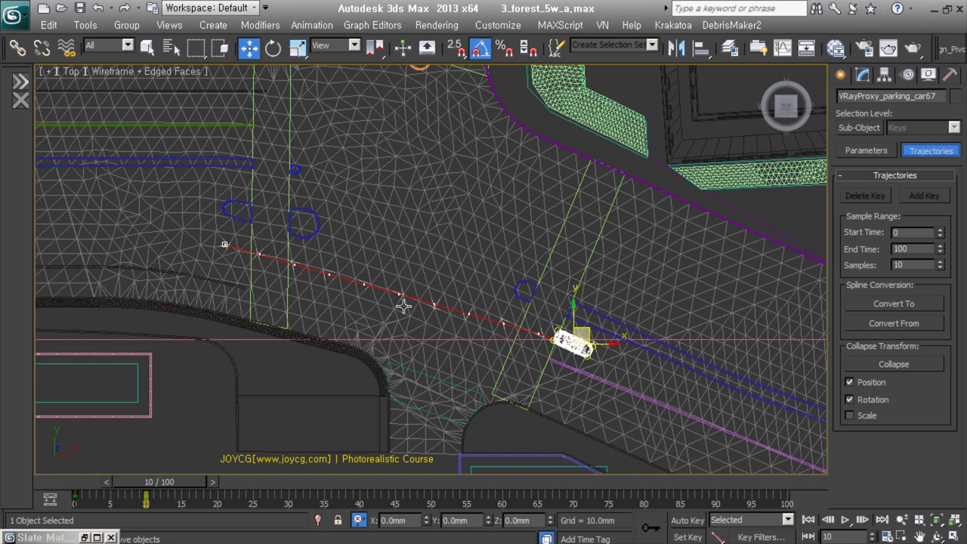
pyautogui.moveTo(159, 482); pyautogui.dragTo(147, 482)
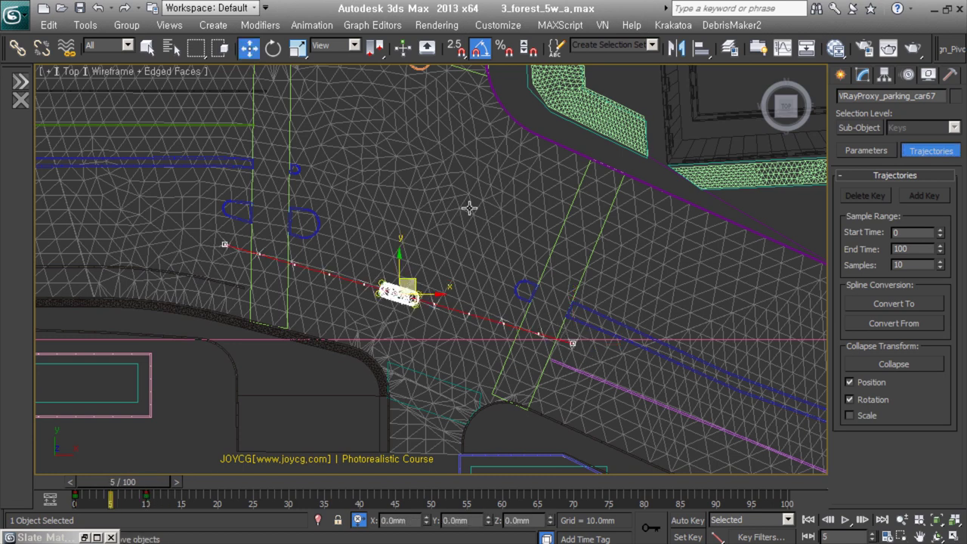
pyautogui.press('n')
pyautogui.moveTo(409, 279); pyautogui.dragTo(413, 267)
pyautogui.moveTo(98, 482); pyautogui.dragTo(68, 482)
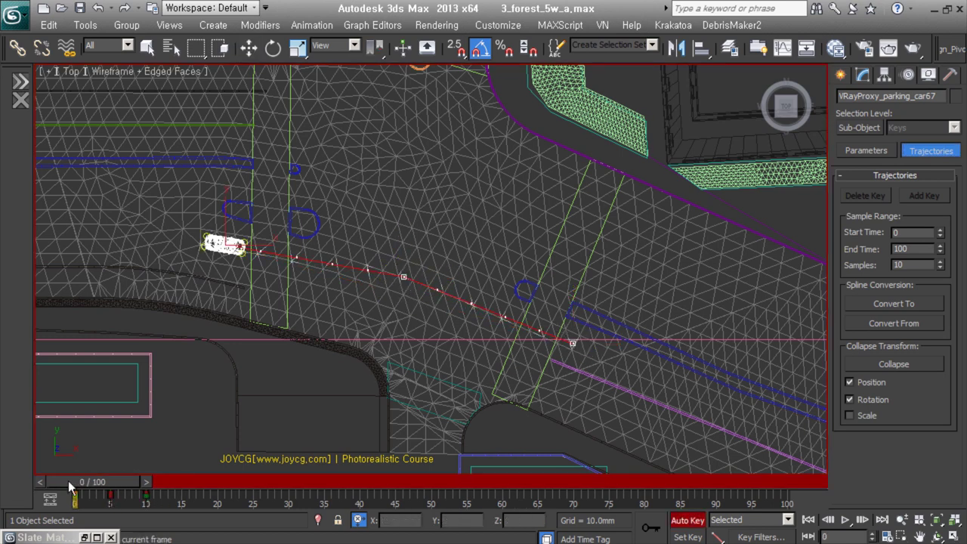
pyautogui.moveTo(157, 476); pyautogui.dragTo(91, 477)
pyautogui.press('w')
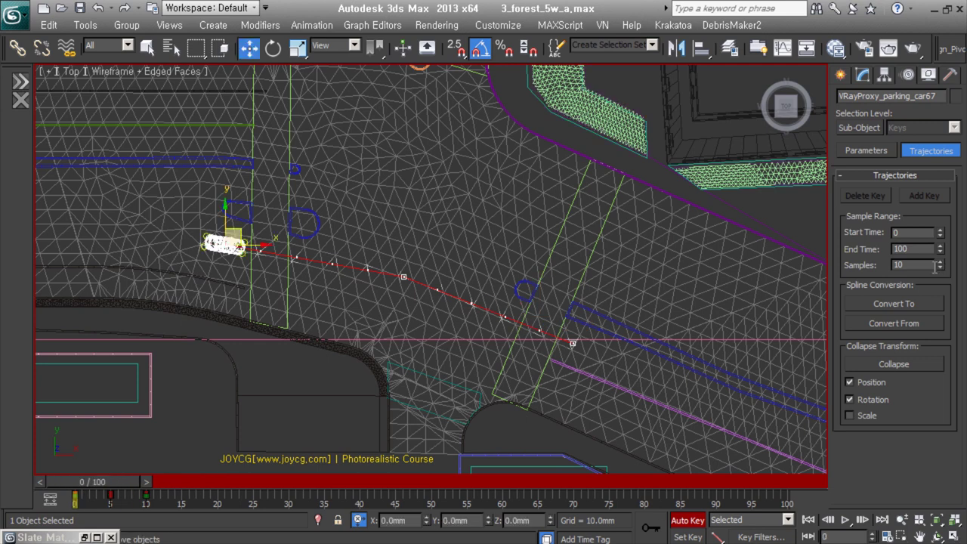
# Step: Turn Auto Key off and review the road from an angled view
pyautogui.click(840, 74)
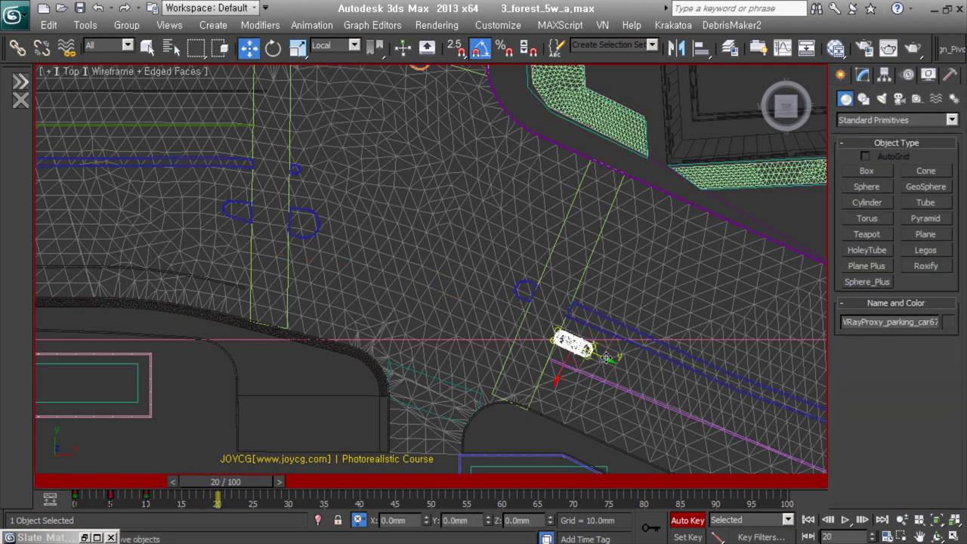
pyautogui.moveTo(584, 334); pyautogui.dragTo(380, 243, button='middle')
pyautogui.press('n')
pyautogui.moveTo(219, 482); pyautogui.dragTo(110, 496)
pyautogui.press('w')
pyautogui.keyDown('alt'); pyautogui.moveTo(226, 302); pyautogui.dragTo(309, 241, button='middle'); pyautogui.keyUp('alt')
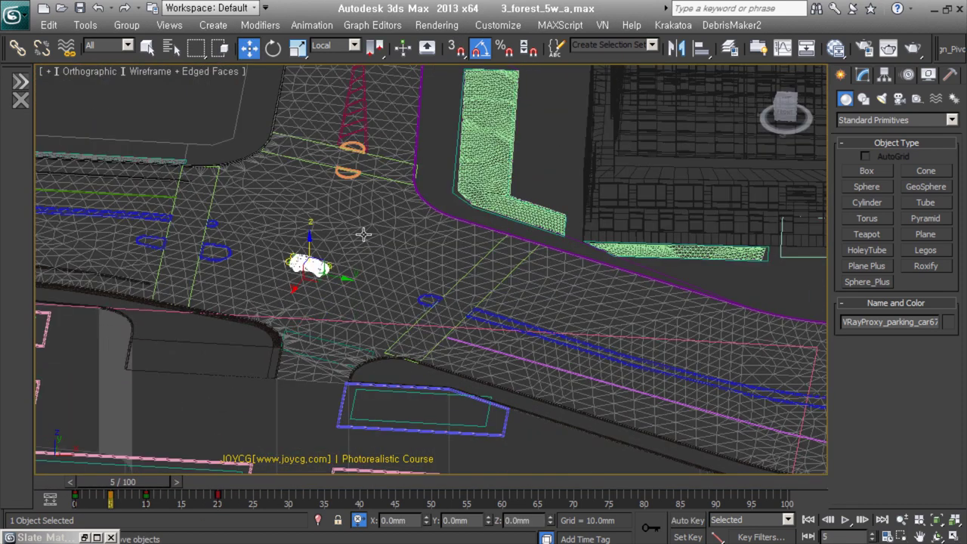
# Step: Glue the animated car onto the road surface, with the road as base object
pyautogui.click(950, 74)
pyautogui.click(904, 296)
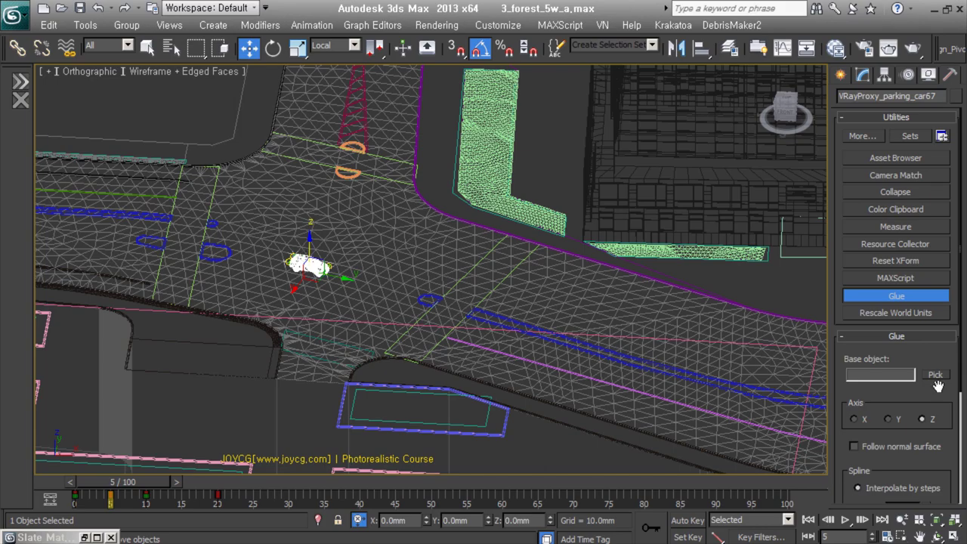
pyautogui.click(362, 305)
pyautogui.scroll(-3, 900, 456)
pyautogui.click(893, 457)
# Step: Go back to frame 5 and frame a low perspective view of the car with safe frame shown
pyautogui.keyDown('alt'); pyautogui.moveTo(384, 309); pyautogui.dragTo(132, 481, button='middle'); pyautogui.keyUp('alt')
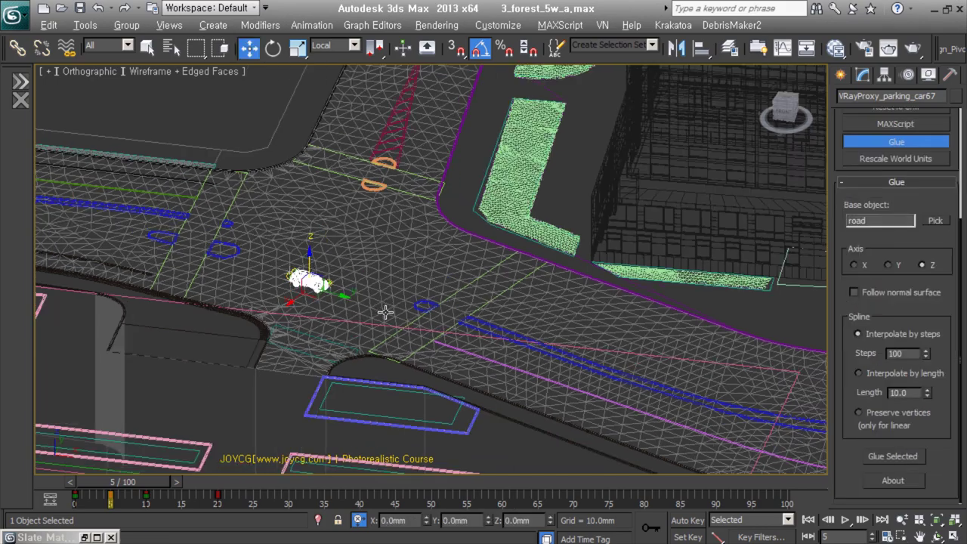
pyautogui.moveTo(176, 482); pyautogui.dragTo(136, 479)
pyautogui.press('p')
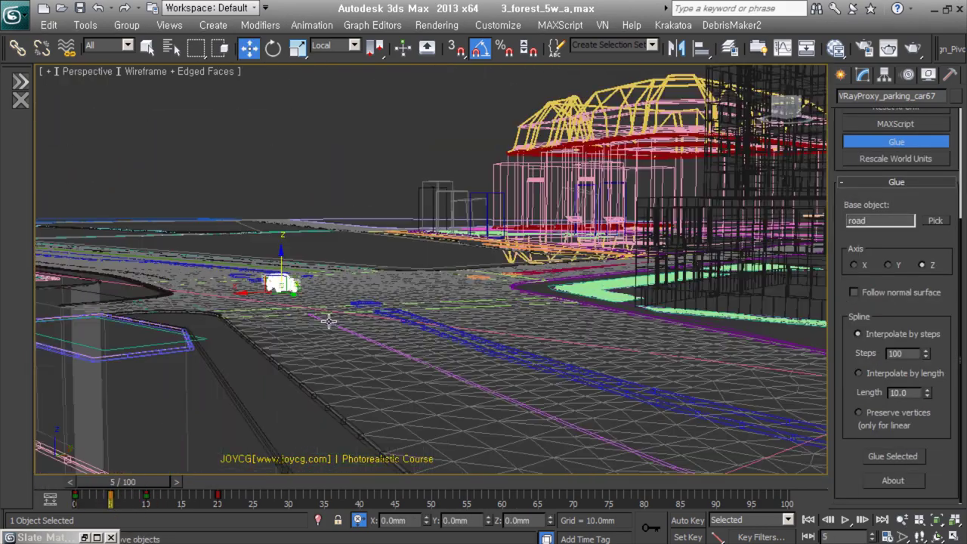
pyautogui.scroll(5, 450, 297)
pyautogui.press('w')
pyautogui.moveTo(451, 296)
pyautogui.keyDown('alt'); pyautogui.mouseDown(button='middle')
pyautogui.moveTo(437, 285)
pyautogui.moveTo(514, 414)
pyautogui.mouseUp(button='middle'); pyautogui.keyUp('alt')
pyautogui.hotkey('shift', 'f')
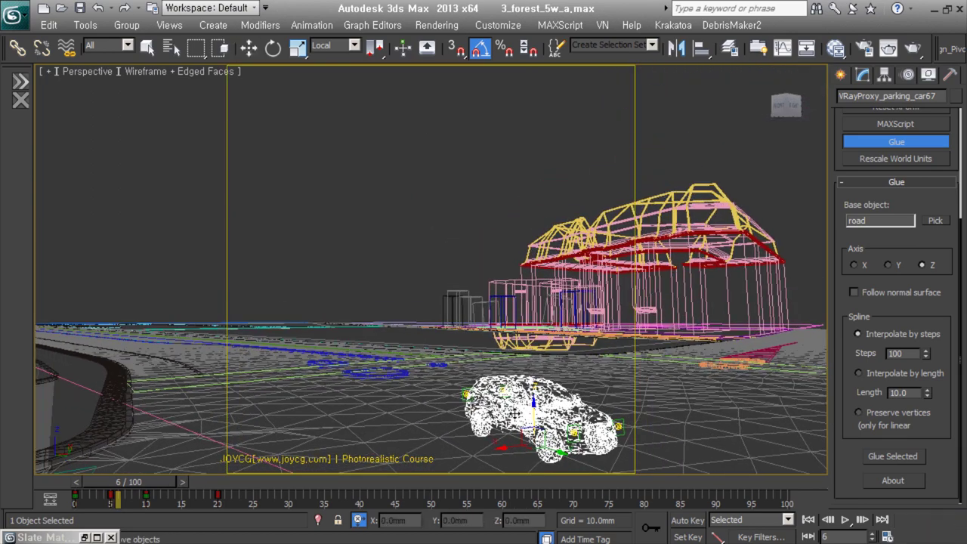
# Step: Create VRayCam001, a VRay physical camera matched to the current perspective view
pyautogui.click(842, 76)
pyautogui.click(901, 121)
pyautogui.click(926, 171)
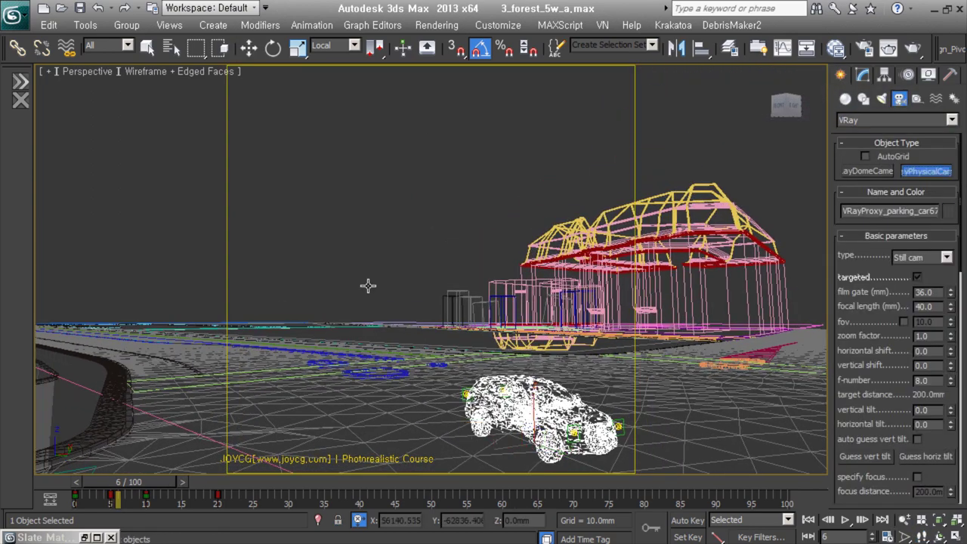
pyautogui.moveTo(367, 285); pyautogui.dragTo(383, 270)
pyautogui.hotkey('ctrl', 'c')
pyautogui.click(730, 47)
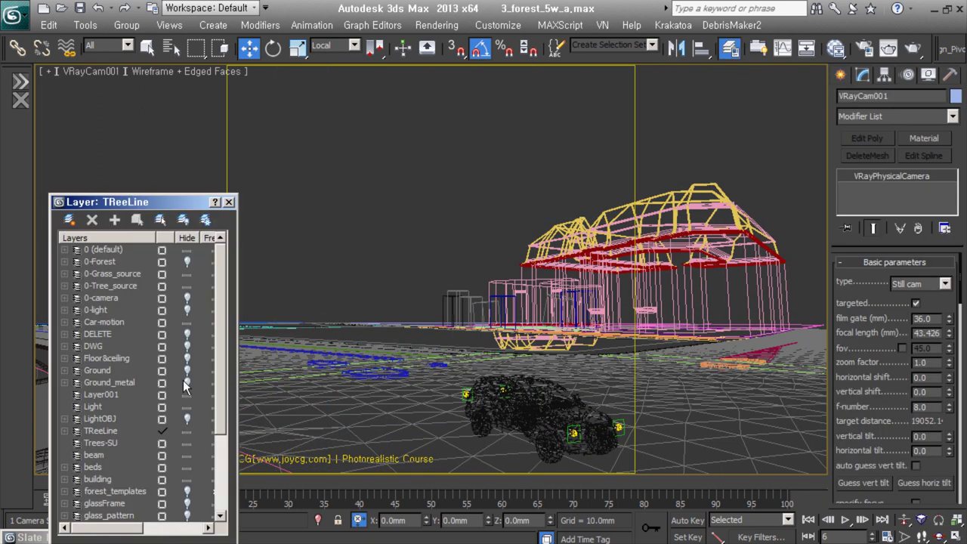
pyautogui.click(730, 47)
pyautogui.click(661, 292)
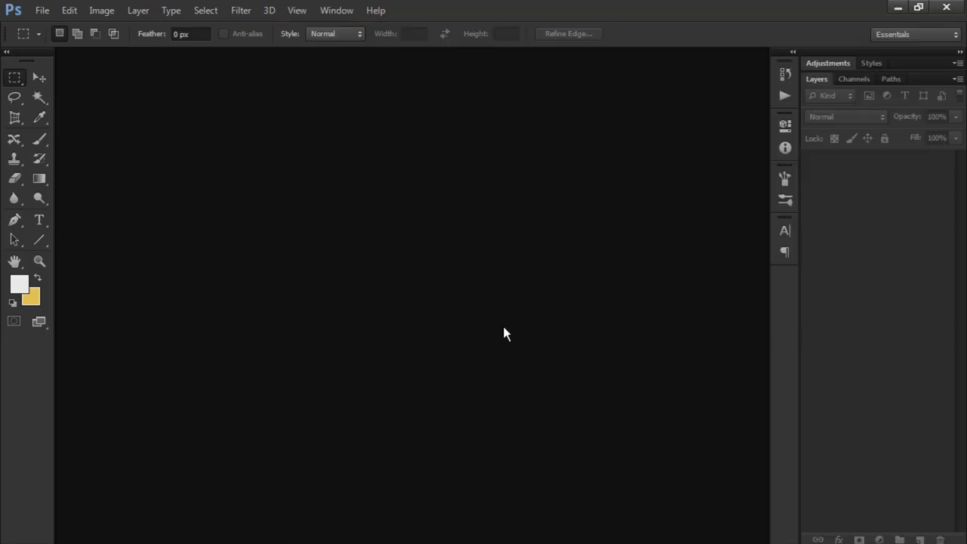
# Step: Choose the Brush tool and create a new 800×200 document
pyautogui.press('b')
pyautogui.click(76, 34)
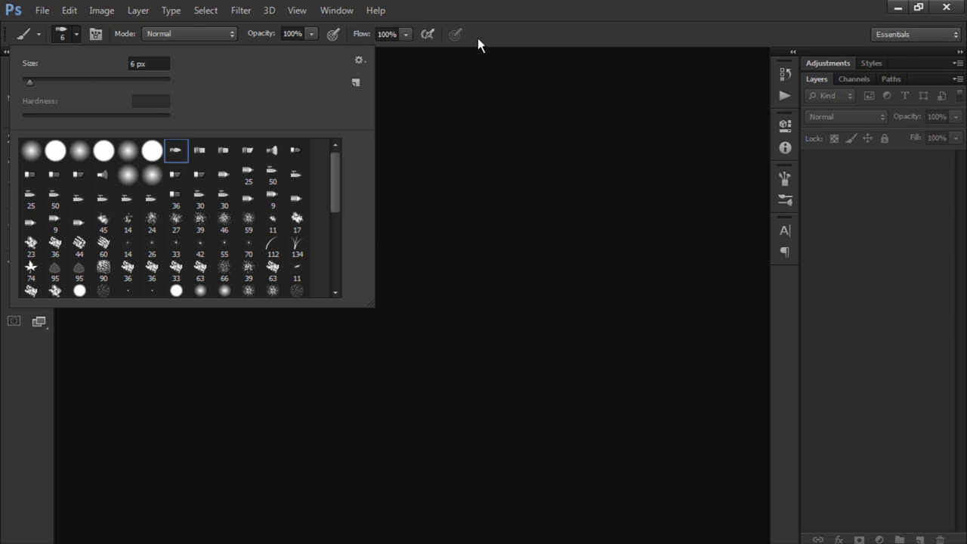
pyautogui.hotkey('ctrl', 'n')
pyautogui.write('800')
pyautogui.press('Return')
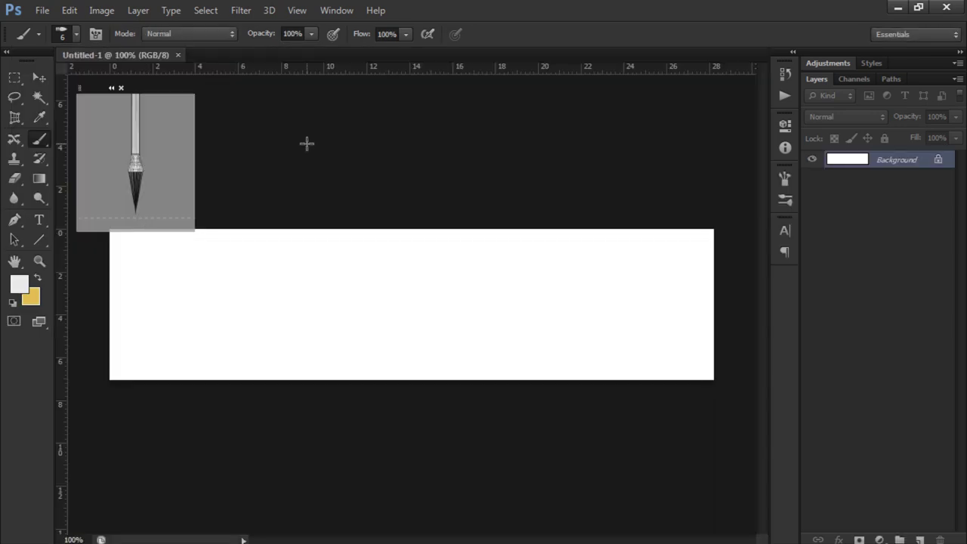
# Step: Fill the canvas black and paint a thick white horizontal stroke across it
pyautogui.press('d')
pyautogui.hotkey('alt', 'BackSpace')
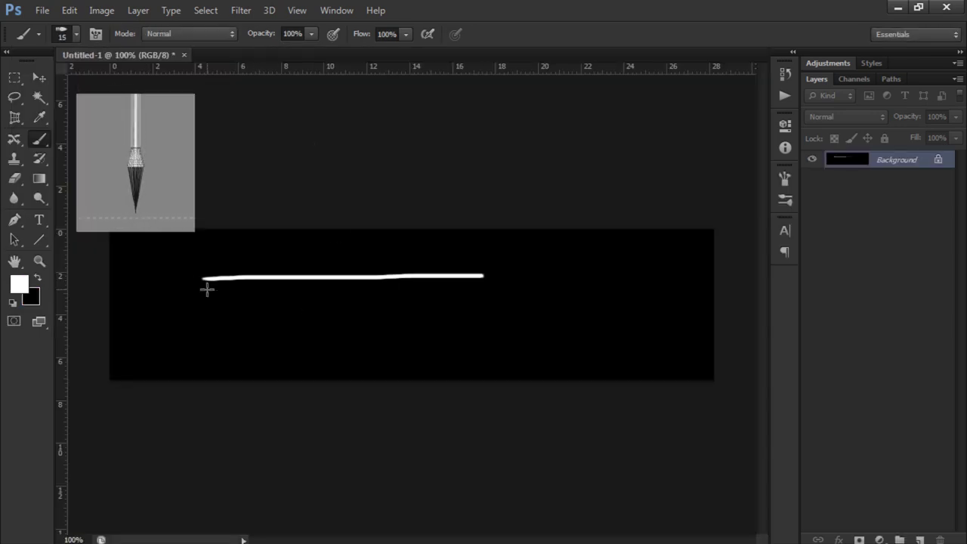
pyautogui.moveTo(176, 276); pyautogui.dragTo(522, 277)
pyautogui.click(73, 34)
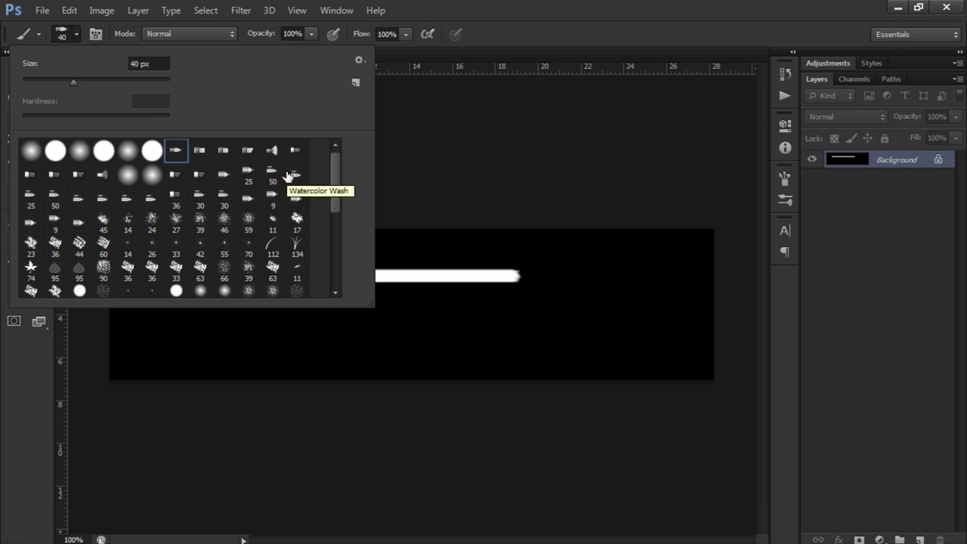
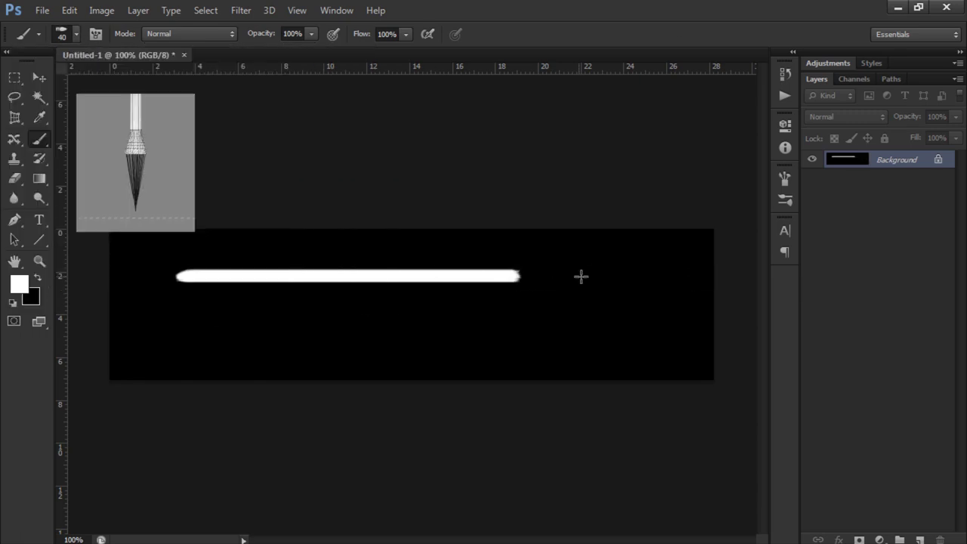
# Step: Paint another straight white stroke and soften all strokes with a Gaussian Blur
pyautogui.moveTo(319, 326); pyautogui.dragTo(516, 325)
pyautogui.click(241, 10)
pyautogui.click(482, 232)
pyautogui.press('Return')
# Step: Brighten the blurred strokes with a Curves adjustment
pyautogui.press('m')
pyautogui.click(102, 9)
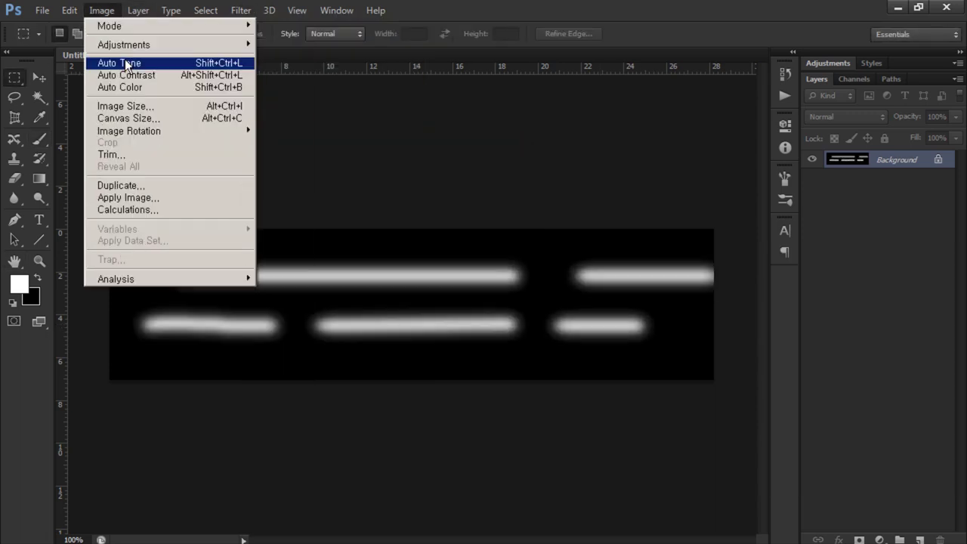
pyautogui.hotkey('ctrl', 'm')
pyautogui.moveTo(447, 456)
pyautogui.mouseDown()
pyautogui.moveTo(492, 341)
pyautogui.moveTo(471, 381)
pyautogui.mouseUp()
pyautogui.press('Return')
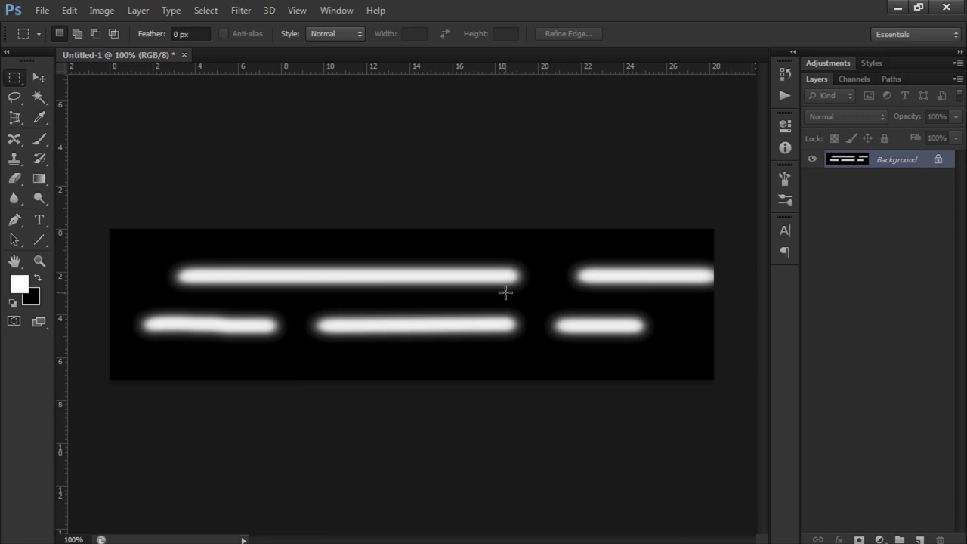
# Step: Burn the top-row and bottom-row strokes toward their ends so they fade out
pyautogui.moveTo(14, 198); pyautogui.dragTo(60, 218)
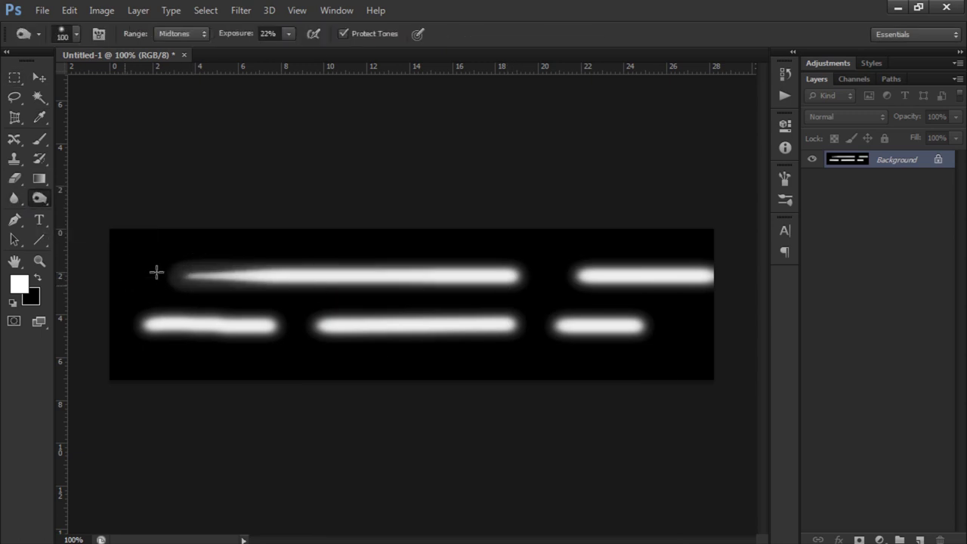
pyautogui.moveTo(119, 266)
pyautogui.mouseDown()
pyautogui.moveTo(283, 259)
pyautogui.moveTo(709, 271)
pyautogui.mouseUp()
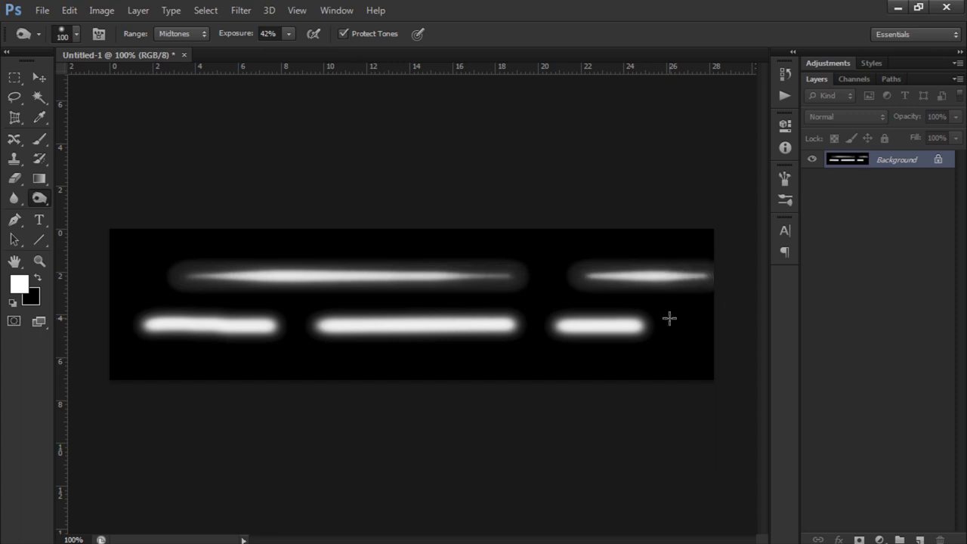
pyautogui.moveTo(582, 327); pyautogui.dragTo(234, 335)
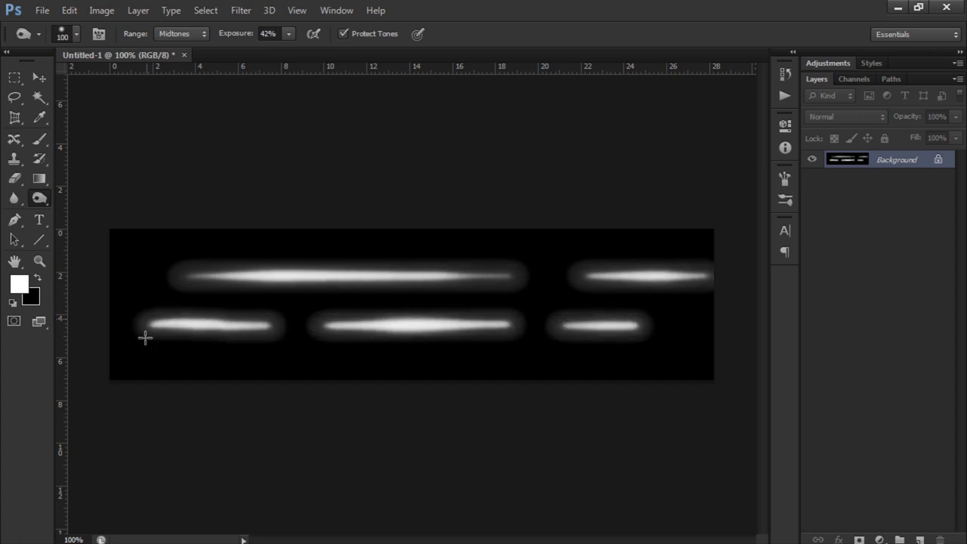
# Step: Adjust the strokes once more with a Curves adjustment
pyautogui.click(102, 10)
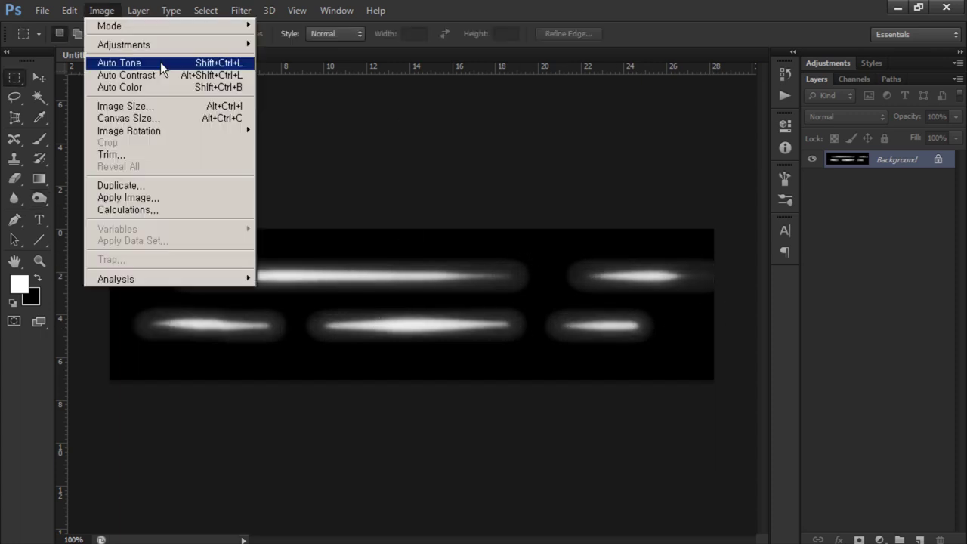
pyautogui.hotkey('ctrl', 'm')
pyautogui.moveTo(302, 267); pyautogui.dragTo(310, 415)
pyautogui.click(579, 439)
# Step: Streak the beams with a Motion Blur and close the beam image
pyautogui.click(241, 10)
pyautogui.click(466, 234)
pyautogui.press('Escape')
pyautogui.click(241, 10)
pyautogui.click(459, 257)
pyautogui.press('Return')
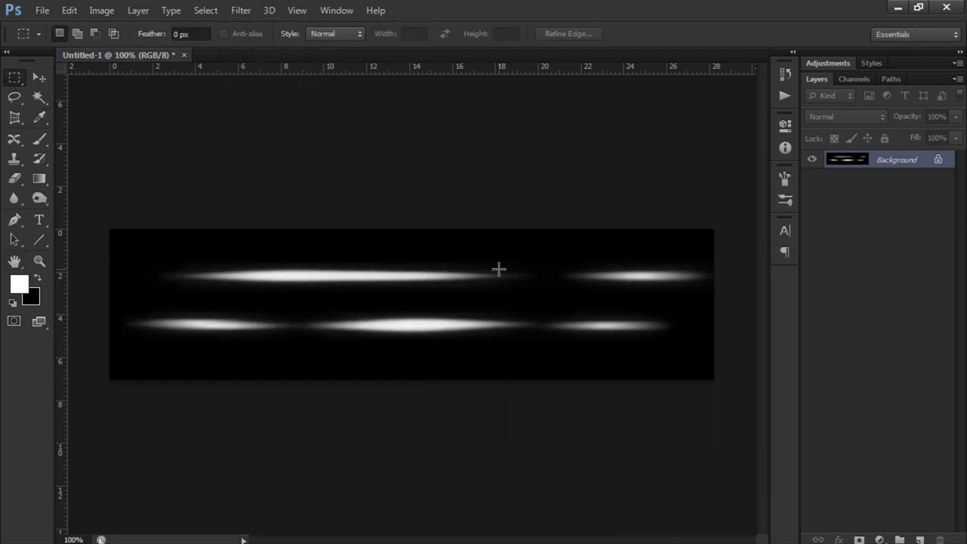
pyautogui.click(181, 54)
# Step: Answer the save prompt, then draw a long thin box along the road in Top view
pyautogui.press('n')
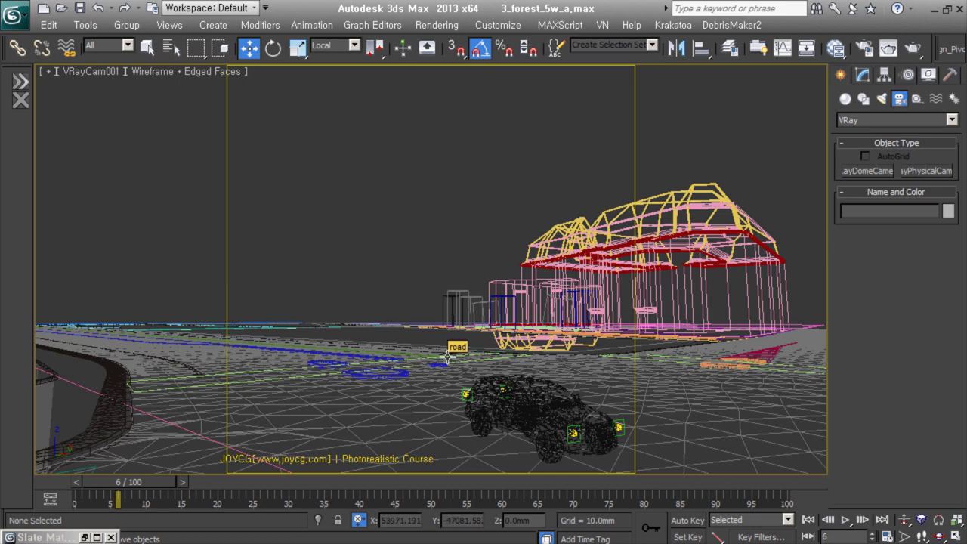
pyautogui.press('t')
pyautogui.scroll(3, 443, 228)
pyautogui.scroll(3, 444, 228)
pyautogui.moveTo(162, 213); pyautogui.dragTo(666, 219)
pyautogui.click(665, 216)
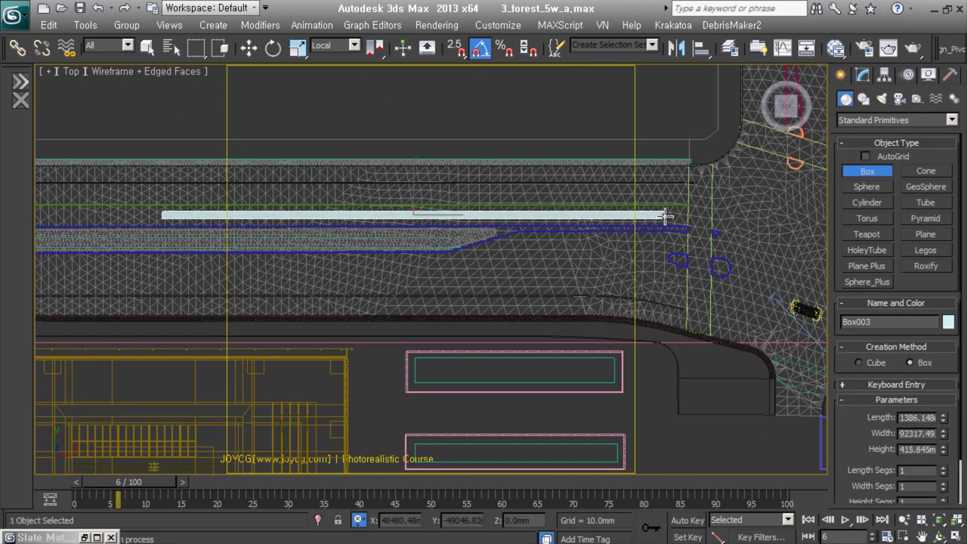
pyautogui.press('w')
pyautogui.moveTo(454, 227)
pyautogui.keyDown('alt'); pyautogui.mouseDown(button='middle')
pyautogui.moveTo(423, 236)
pyautogui.moveTo(426, 318)
pyautogui.moveTo(454, 325)
pyautogui.moveTo(423, 287)
pyautogui.mouseUp(button='middle'); pyautogui.keyUp('alt')
# Step: Give the box a UVW Map modifier and open the Slate Material Editor
pyautogui.press('4')
pyautogui.press('l')
pyautogui.press('f')
pyautogui.press('u')
pyautogui.scroll(-5, 869, 445)
pyautogui.press('m')
pyautogui.moveTo(259, 221); pyautogui.dragTo(317, 356, button='middle')
# Step: Add a new VRayLightMtl and set its light colour to red
pyautogui.moveTo(123, 323); pyautogui.dragTo(348, 367)
pyautogui.click(486, 270)
pyautogui.click(298, 113)
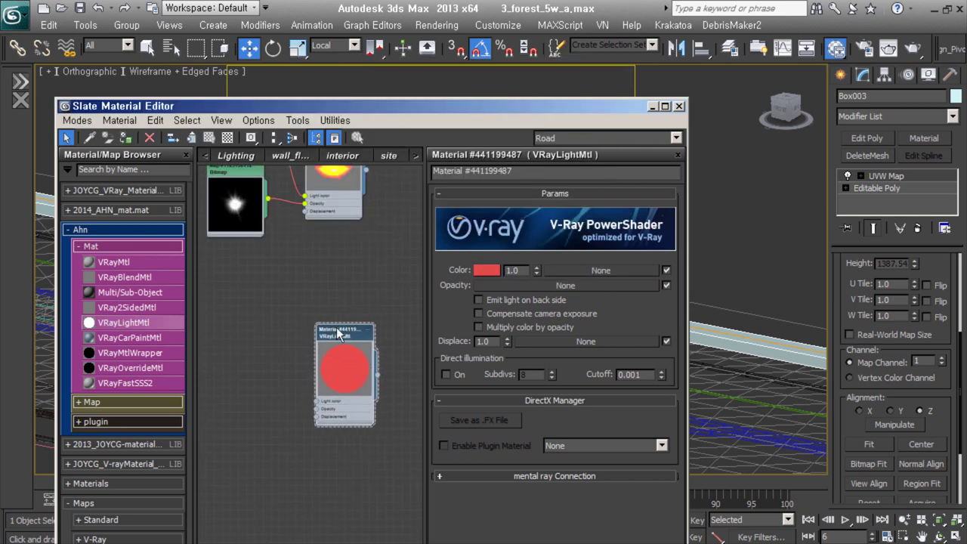
# Step: Load the beam image as an opacity bitmap and crop it to one stroke
pyautogui.click(90, 246)
pyautogui.moveTo(114, 280); pyautogui.dragTo(268, 361)
pyautogui.scroll(-5, 267, 148)
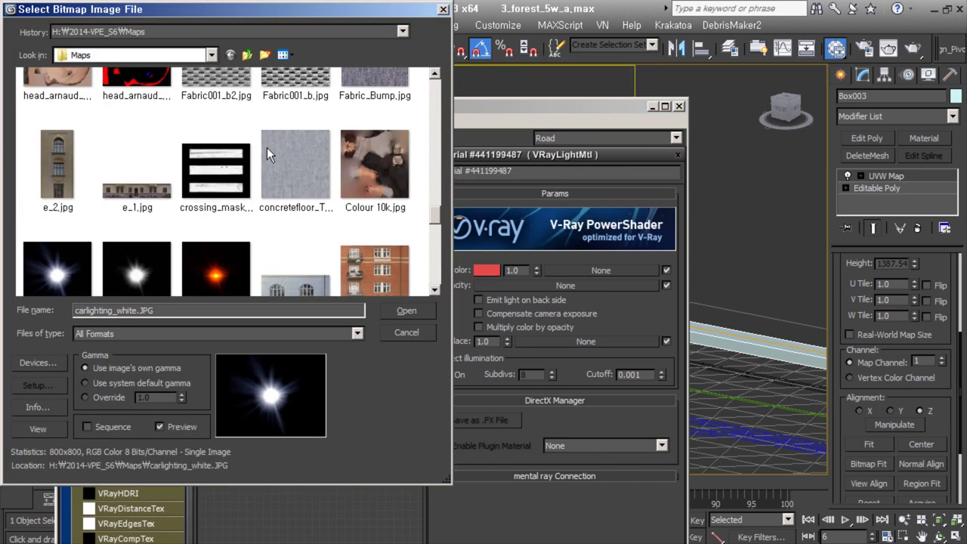
pyautogui.click(267, 148)
pyautogui.click(416, 312)
pyautogui.doubleClick(257, 342)
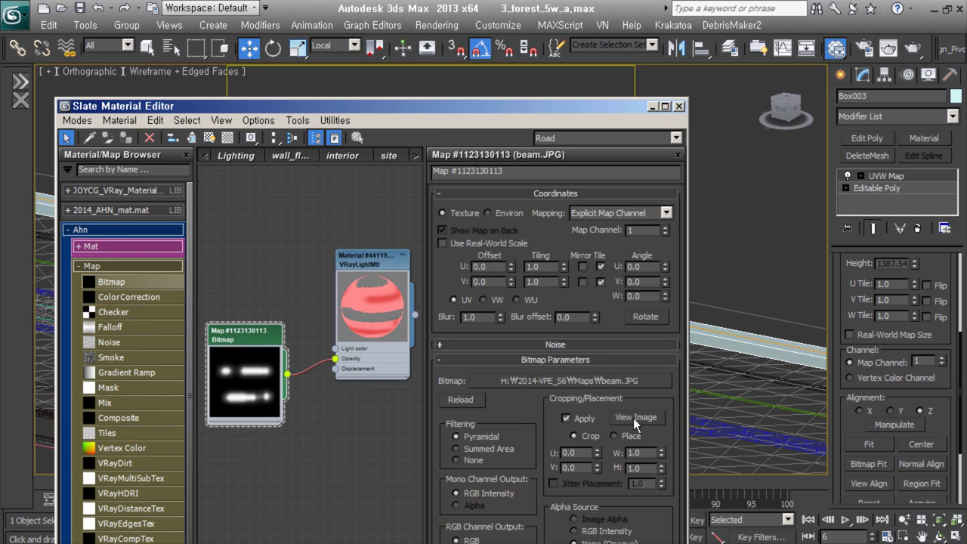
pyautogui.click(633, 418)
# Step: Open the light material's settings, then minimize the editor and inspect the beam box
pyautogui.doubleClick(363, 333)
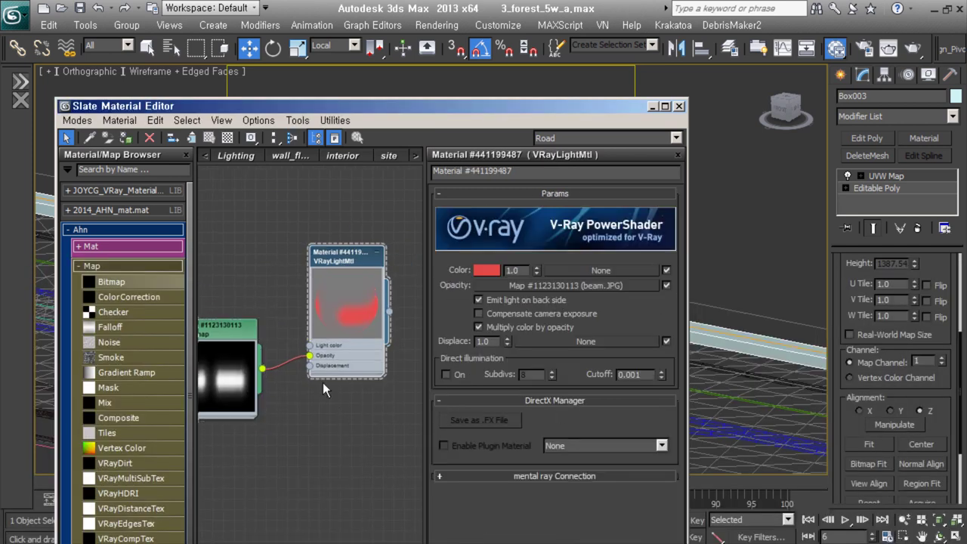
pyautogui.click(126, 138)
pyautogui.click(652, 106)
pyautogui.scroll(2, 624, 356)
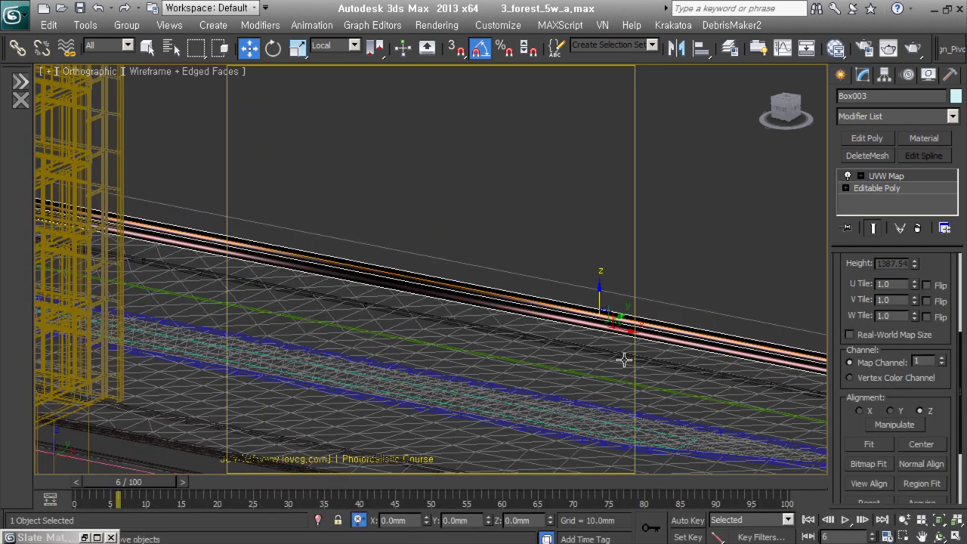
pyautogui.scroll(2, 544, 341)
pyautogui.scroll(2, 514, 351)
pyautogui.scroll(-3, 318, 265)
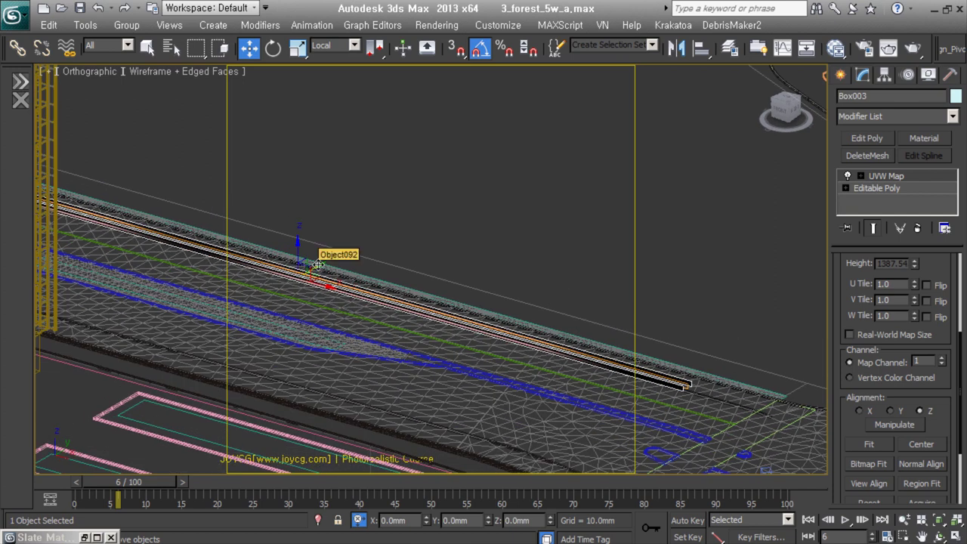
# Step: Add a Gradient Ramp map with several new flags, one set to orange
pyautogui.click(97, 537)
pyautogui.moveTo(242, 329); pyautogui.dragTo(265, 389)
pyautogui.moveTo(127, 373); pyautogui.dragTo(261, 249)
pyautogui.doubleClick(443, 425)
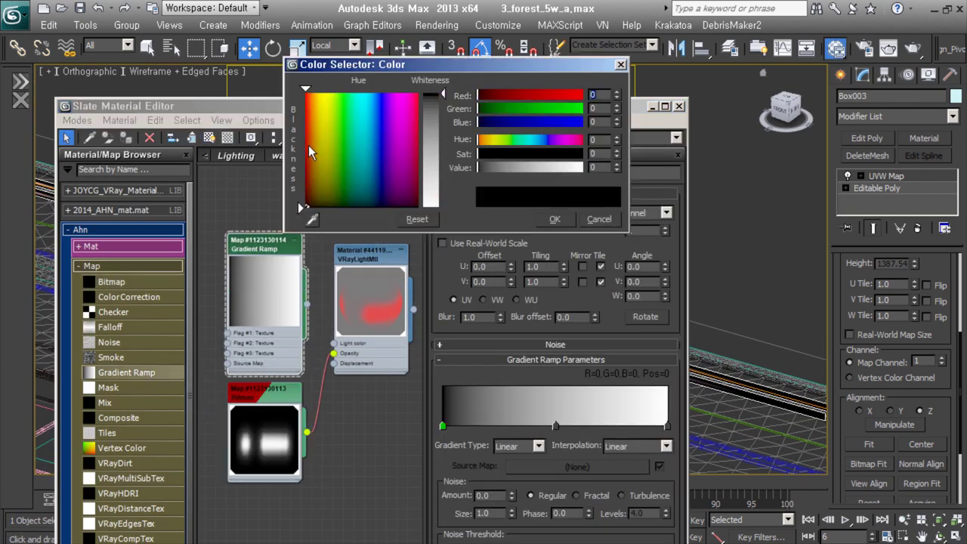
pyautogui.click(310, 140)
pyautogui.click(466, 424)
pyautogui.click(484, 424)
pyautogui.click(506, 424)
pyautogui.click(314, 127)
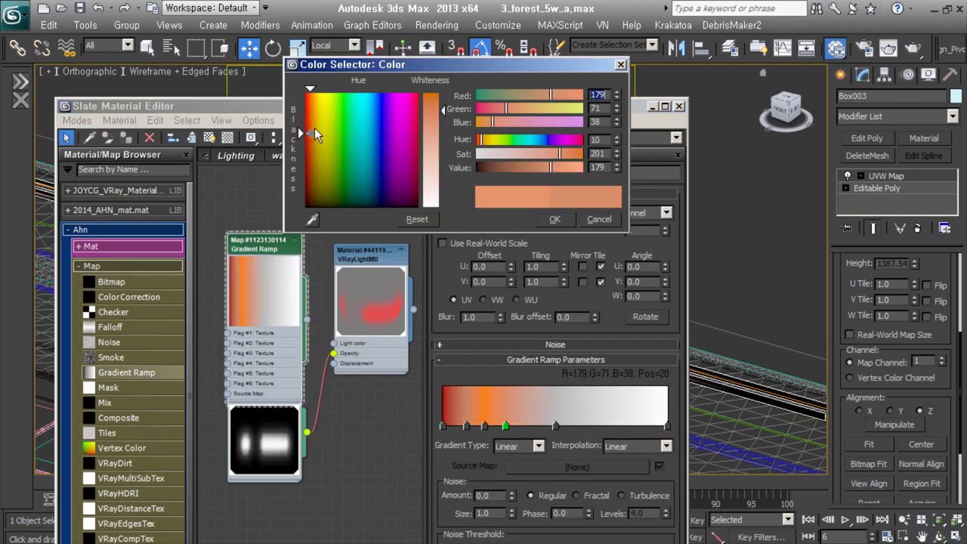
# Step: Add more ramp flags, make one saturated red, and discard the end flag's colour change
pyautogui.click(579, 408)
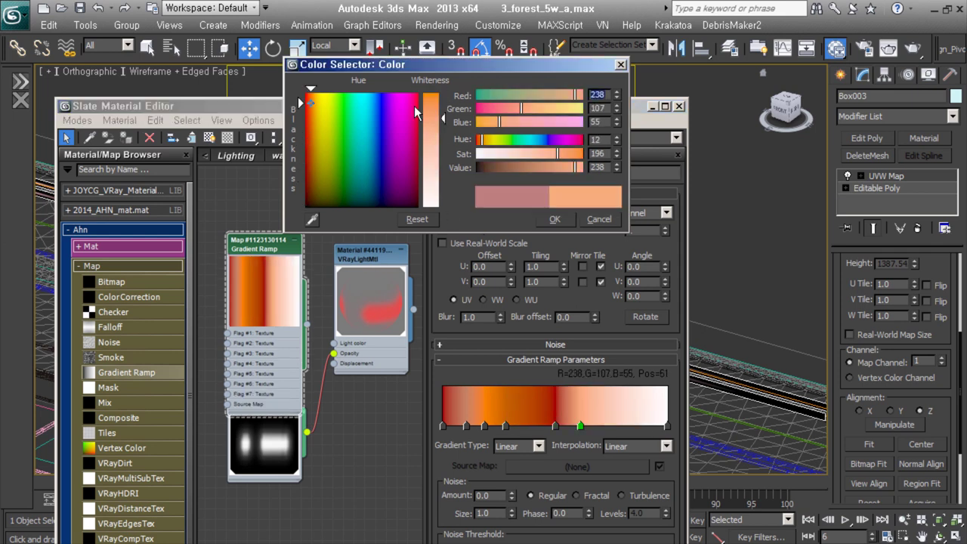
pyautogui.click(429, 105)
pyautogui.click(466, 426)
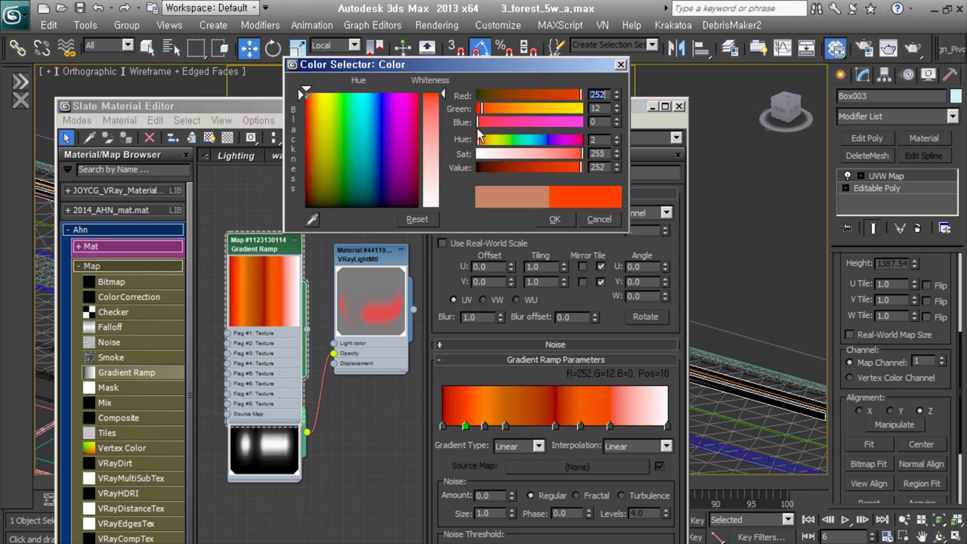
pyautogui.click(627, 425)
pyautogui.click(641, 425)
pyautogui.click(432, 108)
pyautogui.press('Escape')
# Step: Put the material editor away and switch the viewport to Top view
pyautogui.moveTo(650, 103); pyautogui.dragTo(620, 96)
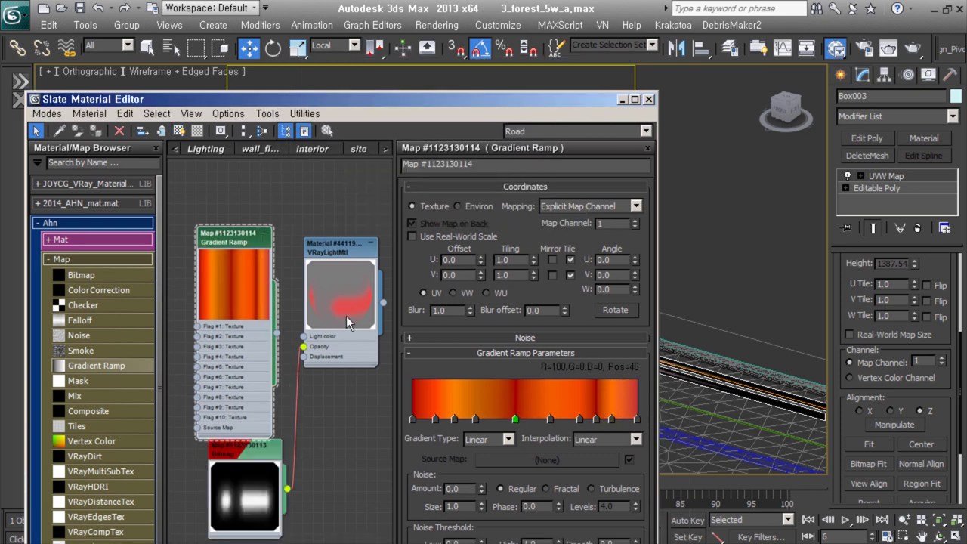
pyautogui.click(622, 100)
pyautogui.press('t')
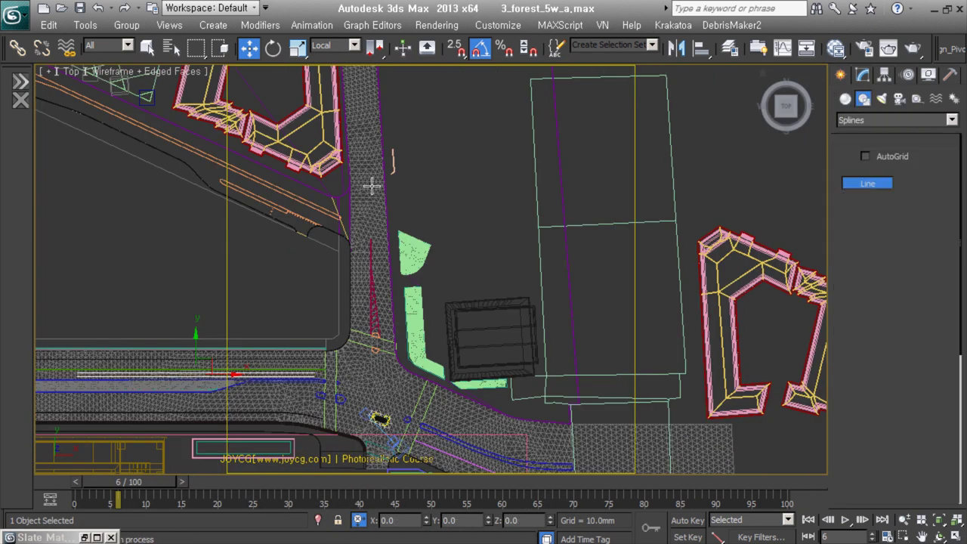
# Step: Finish Line071 and bind Box003 to it with a Path Deform Binding modifier
pyautogui.rightClick(393, 257)
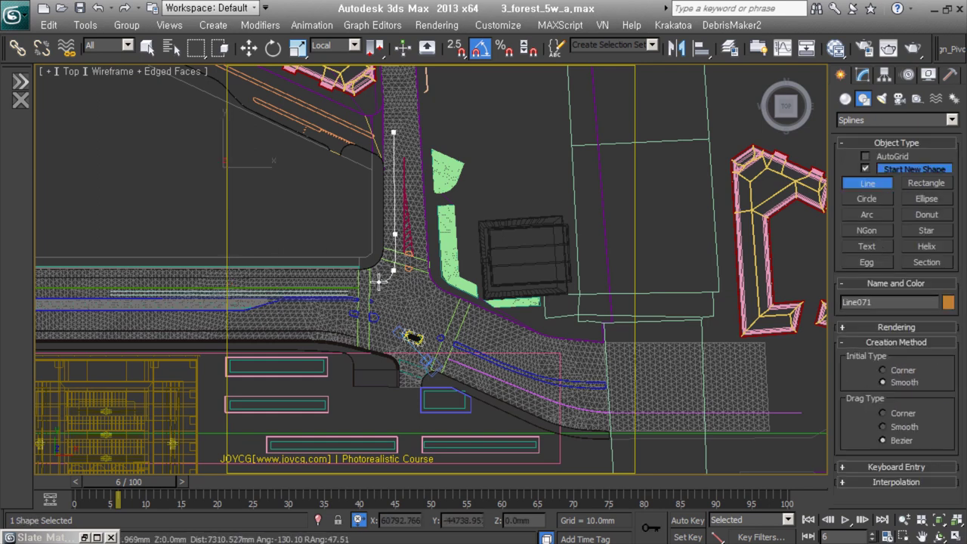
pyautogui.press('w')
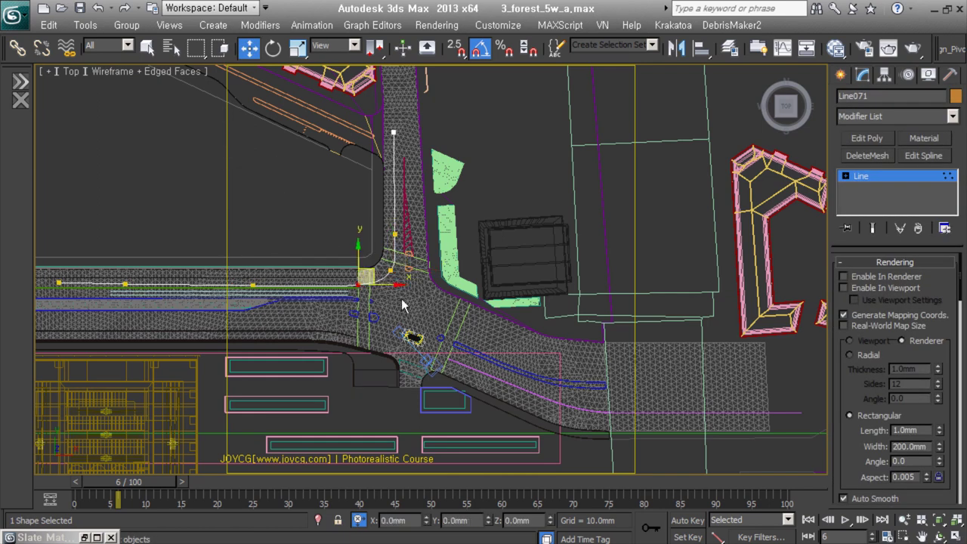
pyautogui.click(340, 291)
pyautogui.moveTo(340, 291); pyautogui.dragTo(433, 299, button='middle')
pyautogui.click(896, 116)
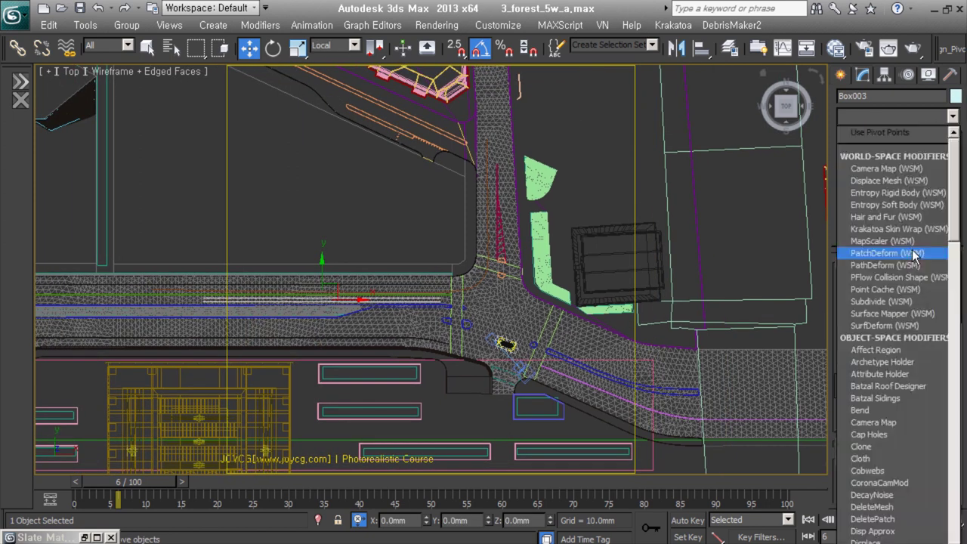
pyautogui.click(911, 133)
pyautogui.click(473, 276)
# Step: Connect the strip's long edges with 13 extra segments
pyautogui.scroll(5, 472, 276)
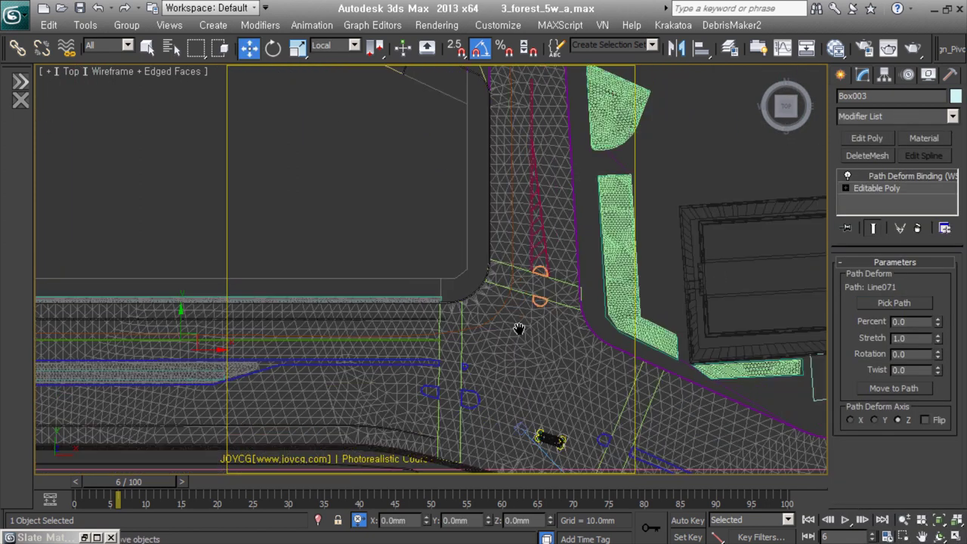
pyautogui.scroll(-3, 473, 275)
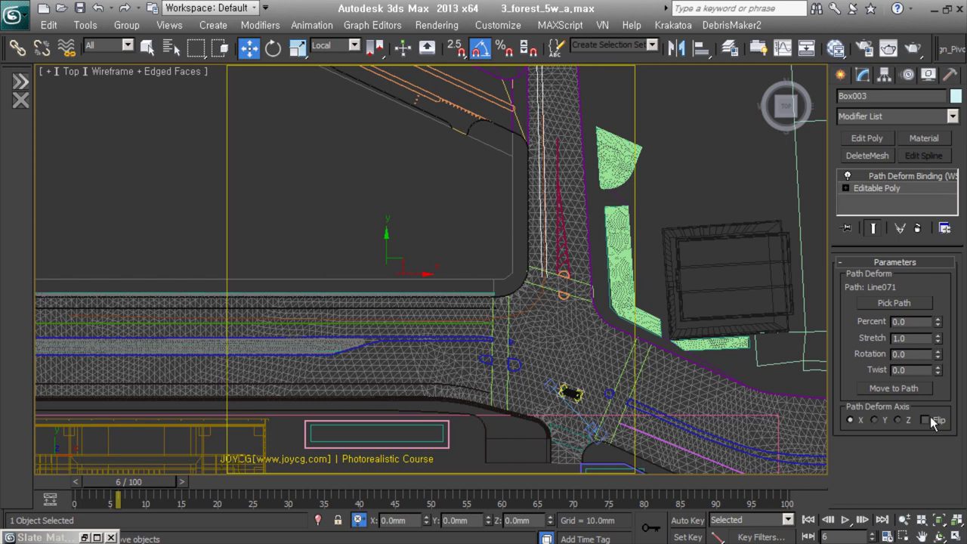
pyautogui.keyDown('alt'); pyautogui.moveTo(484, 287); pyautogui.dragTo(529, 340, button='middle'); pyautogui.keyUp('alt')
pyautogui.click(877, 188)
pyautogui.rightClick(479, 282)
pyautogui.click(324, 336)
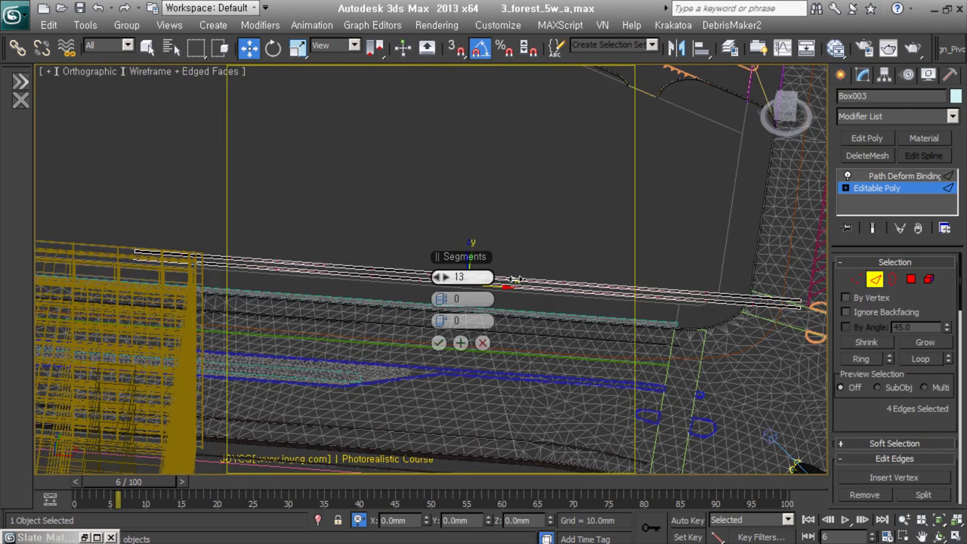
pyautogui.click(436, 341)
# Step: Set the Noise modifier to fractal with a larger scale and stronger Z strength
pyautogui.moveTo(923, 431); pyautogui.dragTo(914, 409)
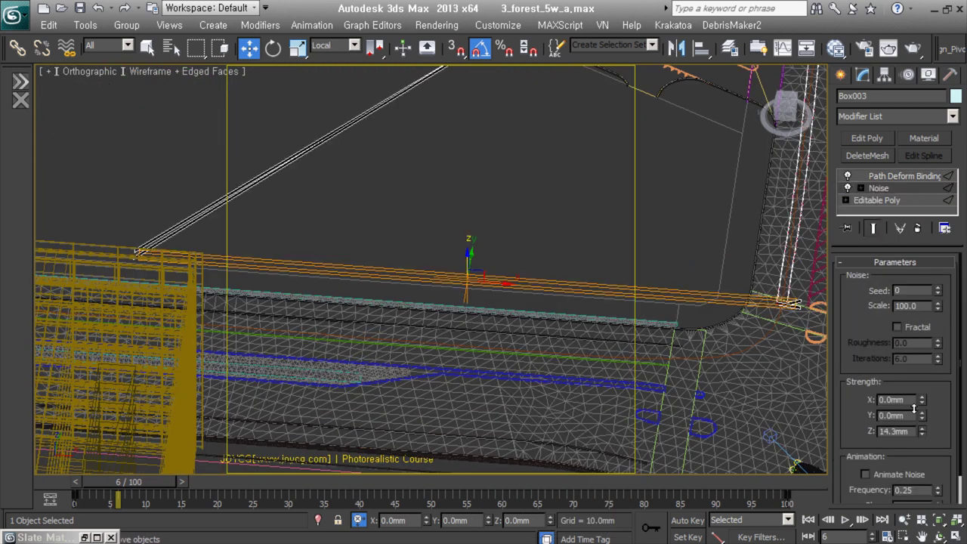
pyautogui.click(897, 326)
pyautogui.moveTo(818, 194); pyautogui.dragTo(605, 264, button='middle')
pyautogui.moveTo(922, 431); pyautogui.dragTo(920, 393)
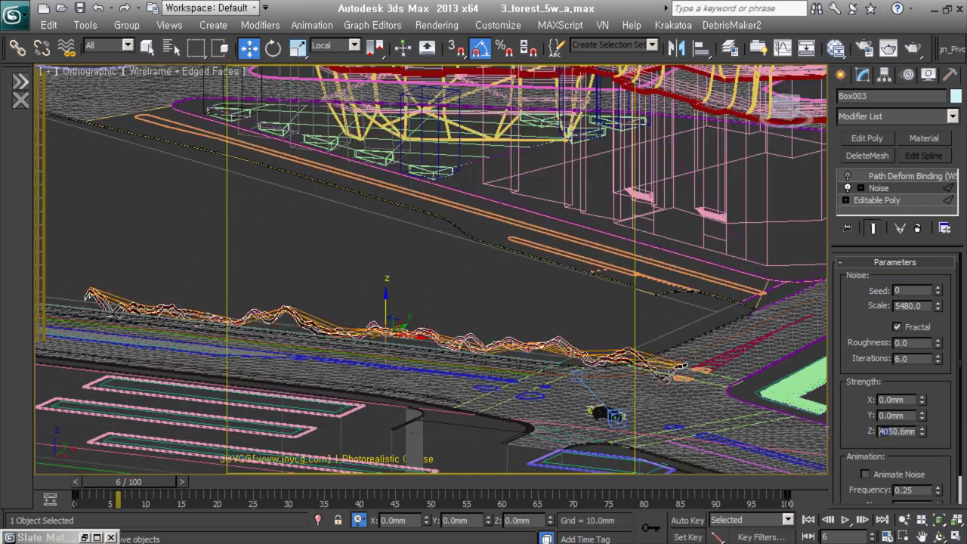
pyautogui.moveTo(529, 287); pyautogui.dragTo(665, 317, button='middle')
# Step: Insert an Edit Poly modifier above the noise in the strip's stack
pyautogui.click(904, 176)
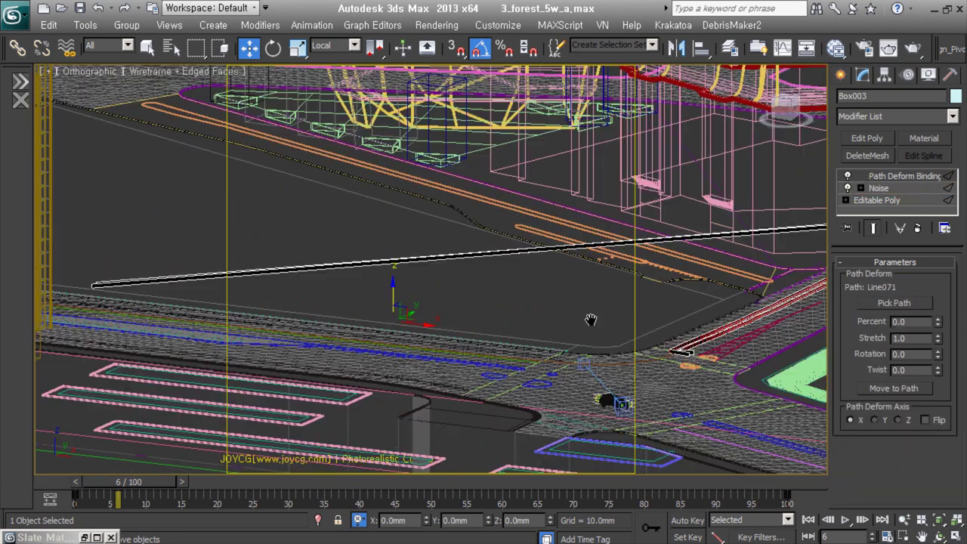
pyautogui.keyDown('alt'); pyautogui.moveTo(587, 320); pyautogui.dragTo(570, 272, button='middle'); pyautogui.keyUp('alt')
pyautogui.click(879, 188)
pyautogui.click(867, 138)
pyautogui.click(903, 176)
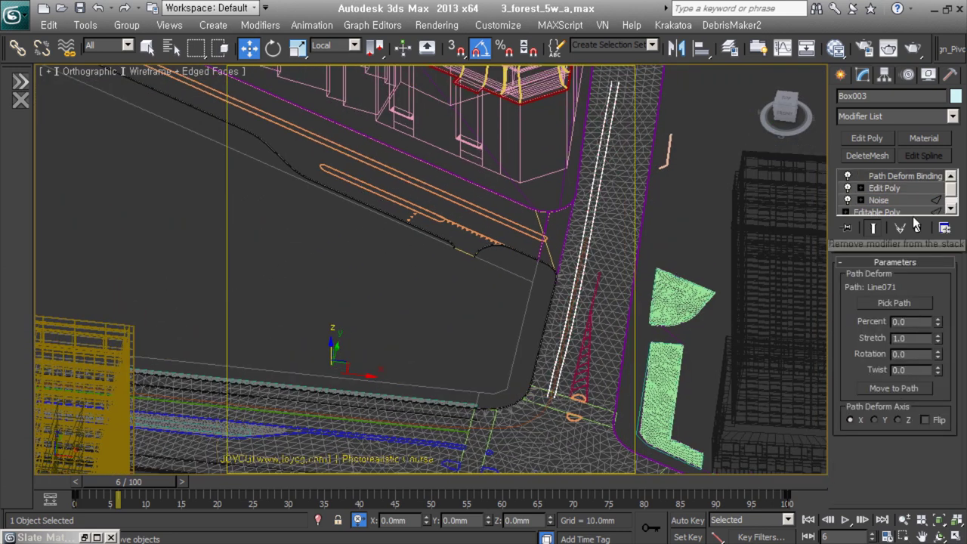
# Step: Set the path deform Percent to 33.5 and Stretch to 1.072
pyautogui.moveTo(529, 303); pyautogui.dragTo(543, 285, button='middle')
pyautogui.scroll(3, 484, 318)
pyautogui.moveTo(937, 322); pyautogui.dragTo(939, 295)
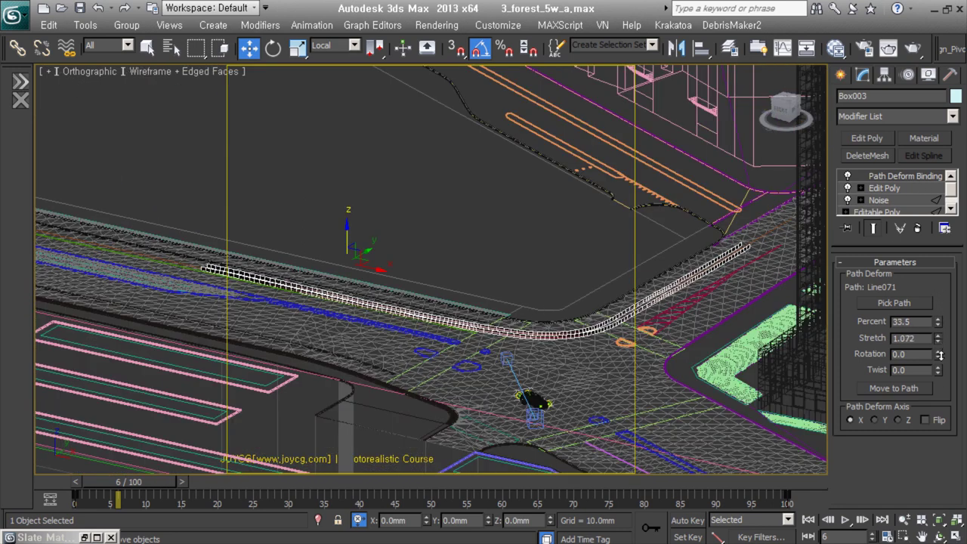
pyautogui.scroll(-2, 575, 177)
# Step: Draw Line072 in Top view with four points following the other road bend
pyautogui.press('l')
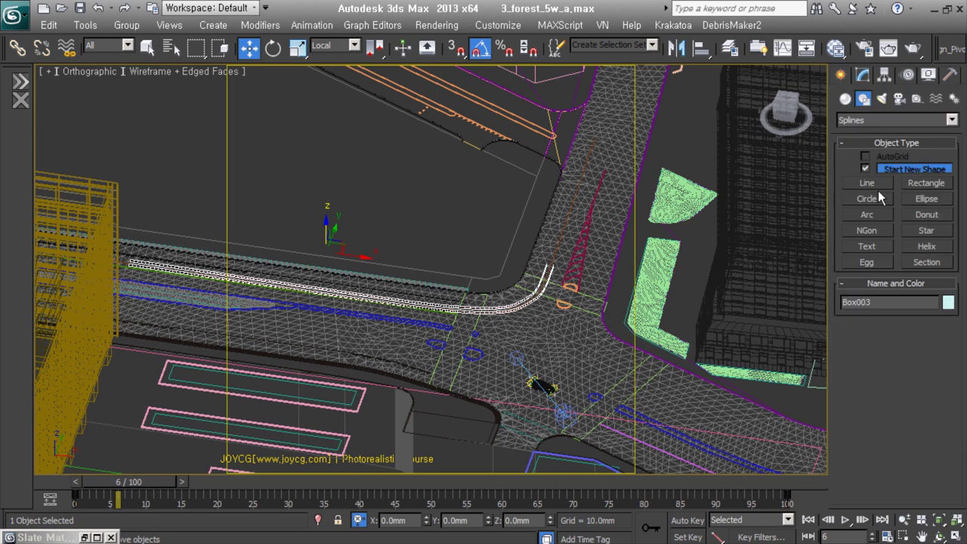
pyautogui.moveTo(585, 333); pyautogui.dragTo(544, 321, button='middle')
pyautogui.press('t')
pyautogui.click(566, 398)
pyautogui.click(409, 328)
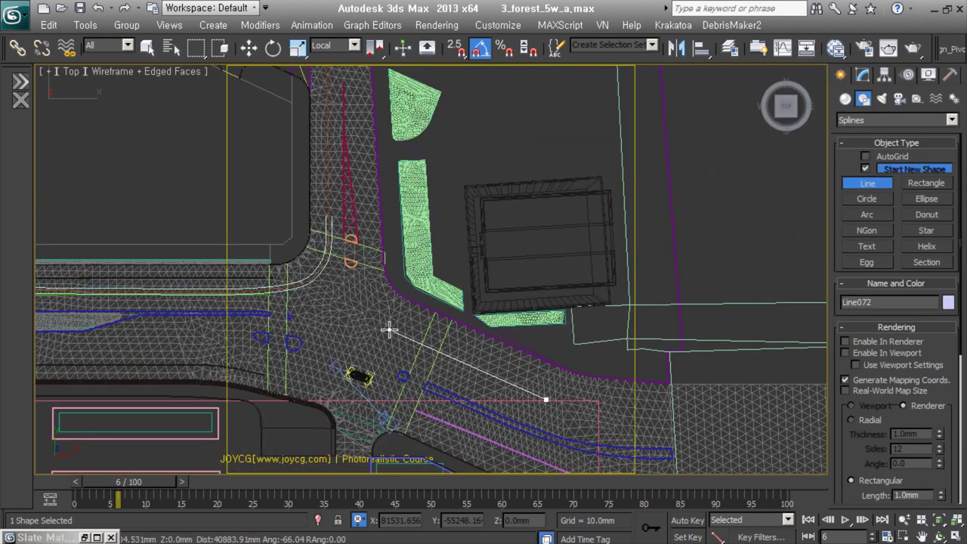
pyautogui.click(317, 303)
pyautogui.click(142, 300)
pyautogui.press('i')
pyautogui.rightClick(171, 304)
# Step: Bind Box004 to Line072 at 26 percent, then deselect everything
pyautogui.click(894, 303)
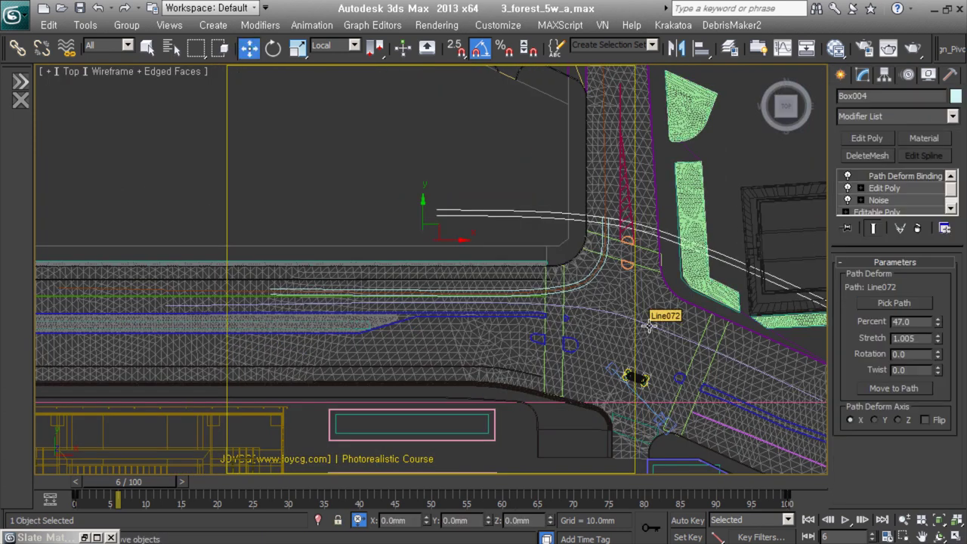
pyautogui.click(652, 324)
pyautogui.moveTo(965, 325); pyautogui.dragTo(966, 336)
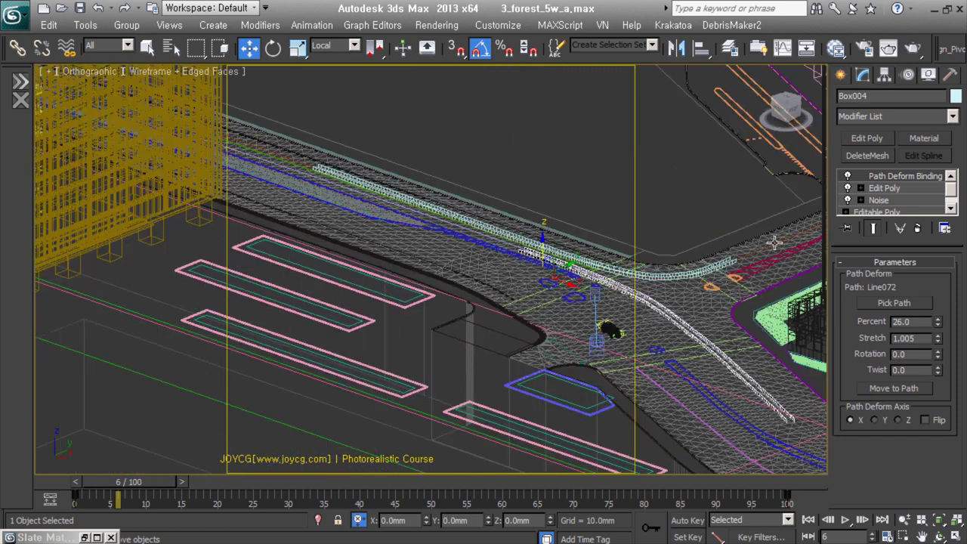
pyautogui.keyDown('alt'); pyautogui.moveTo(469, 355); pyautogui.dragTo(503, 396, button='middle'); pyautogui.keyUp('alt')
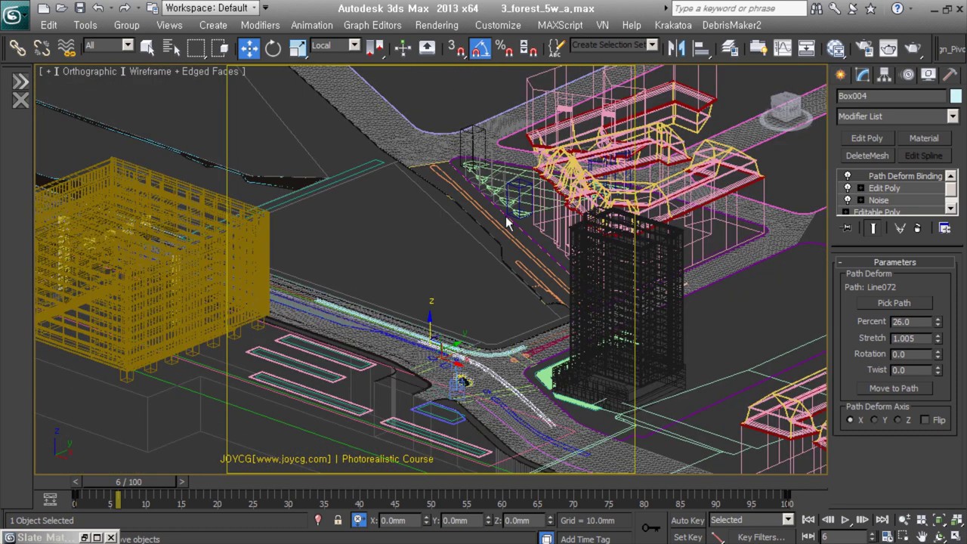
pyautogui.click(615, 355)
pyautogui.keyDown('alt'); pyautogui.moveTo(616, 355); pyautogui.dragTo(427, 172, button='middle'); pyautogui.keyUp('alt')
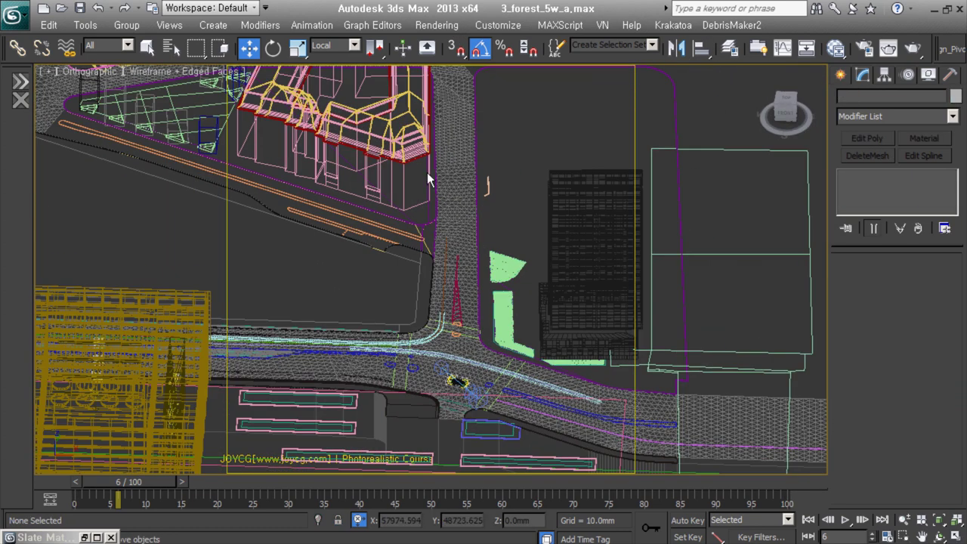